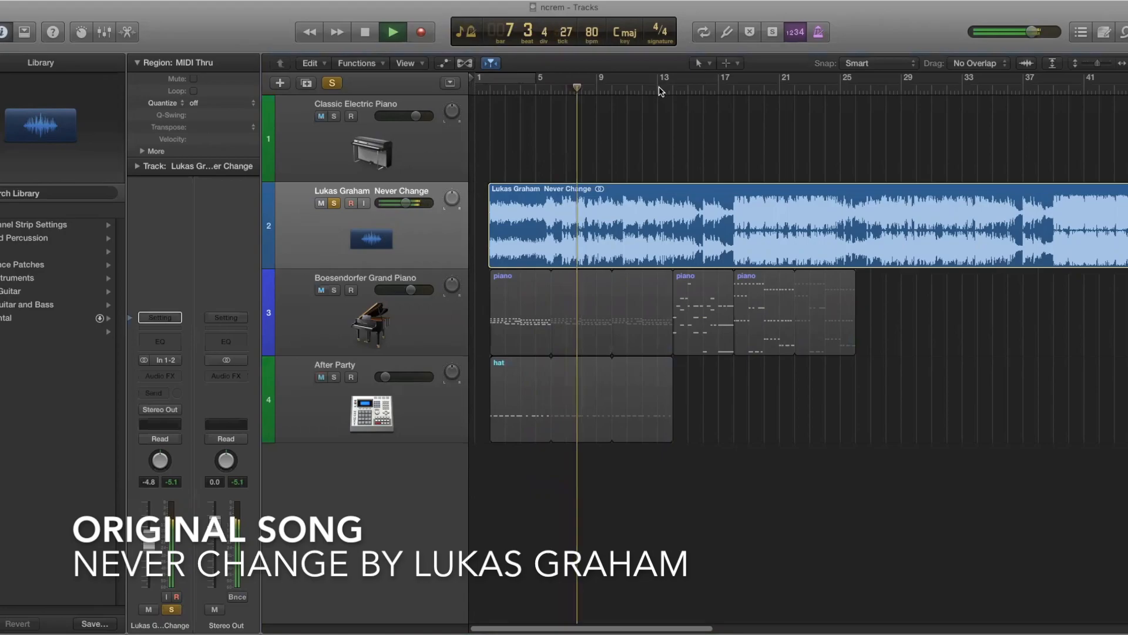
Step: Select all three piano regions and review their notes across the whole passage in the Piano Roll during playback
left_click(659, 87)
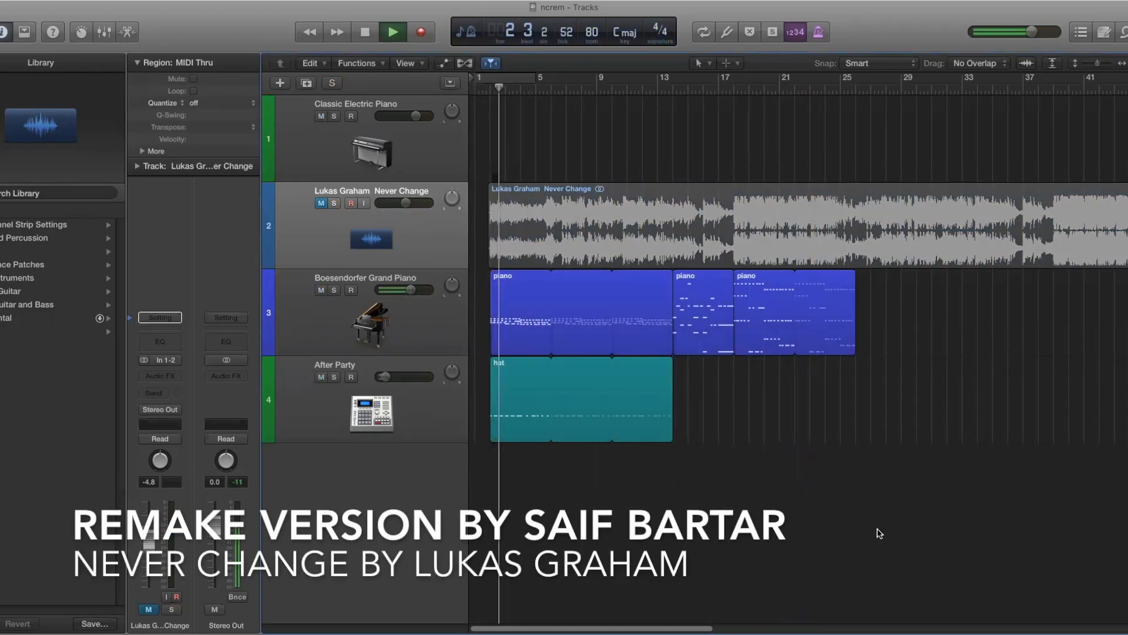
left_click_drag(484, 322, 807, 326)
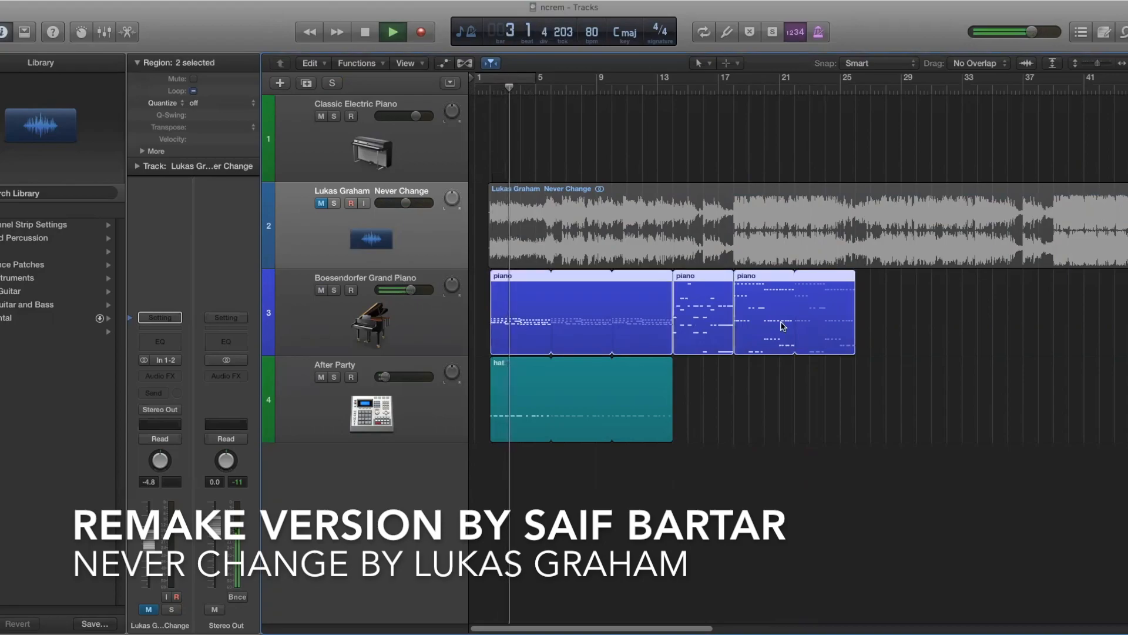
double_click(807, 326)
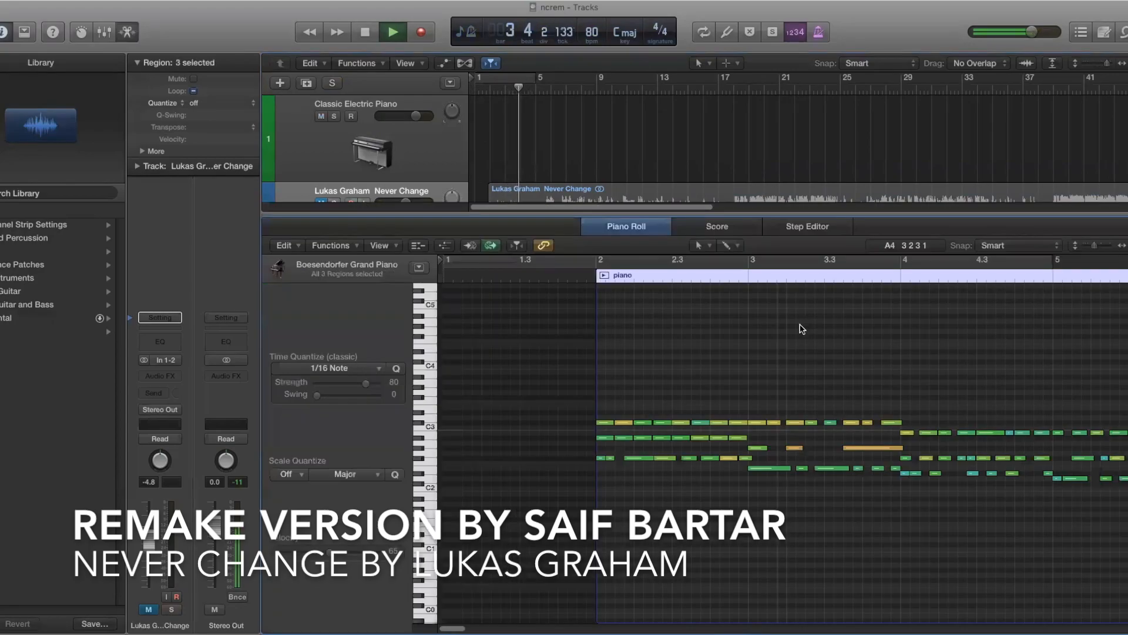
key("super+Left")
key("super+Left")
key("super+Left")
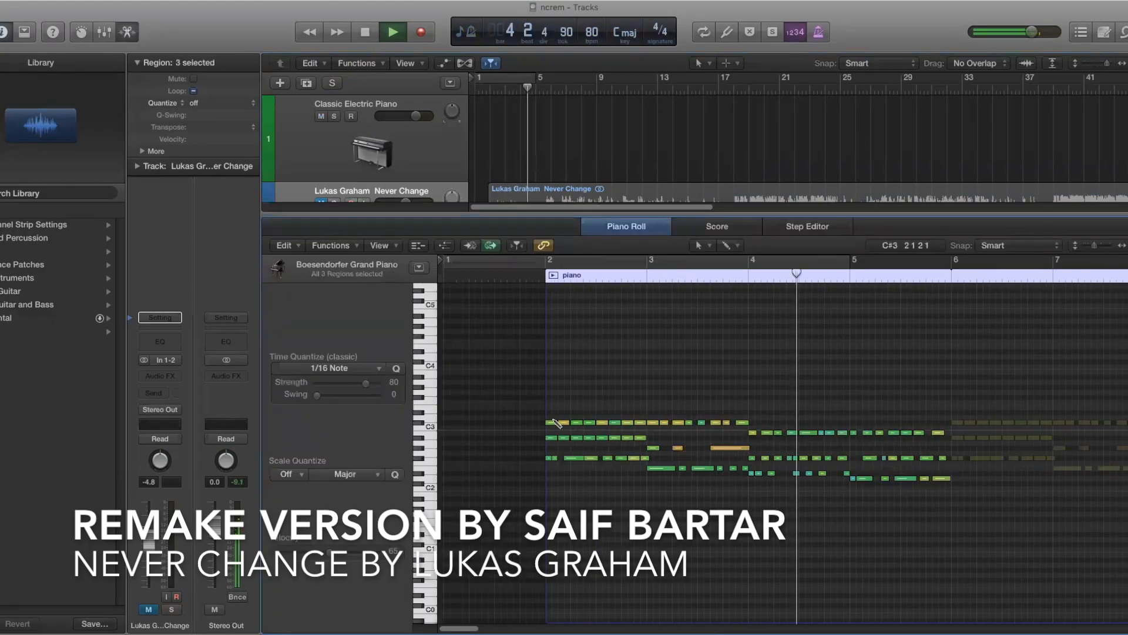
key("super+Left")
key("super+Left")
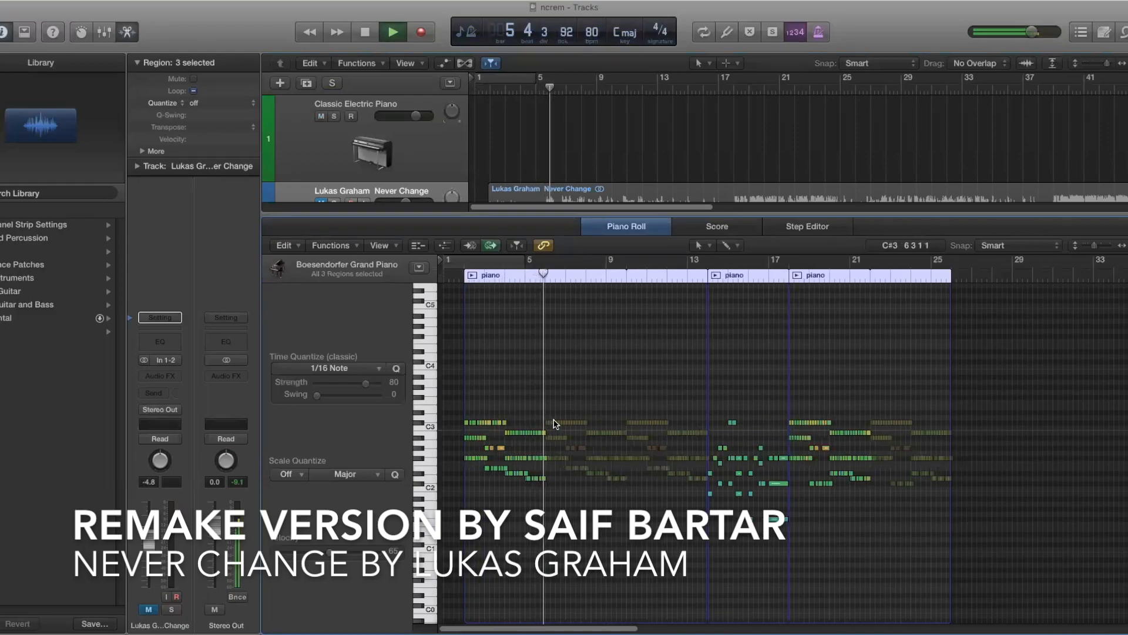
key("e")
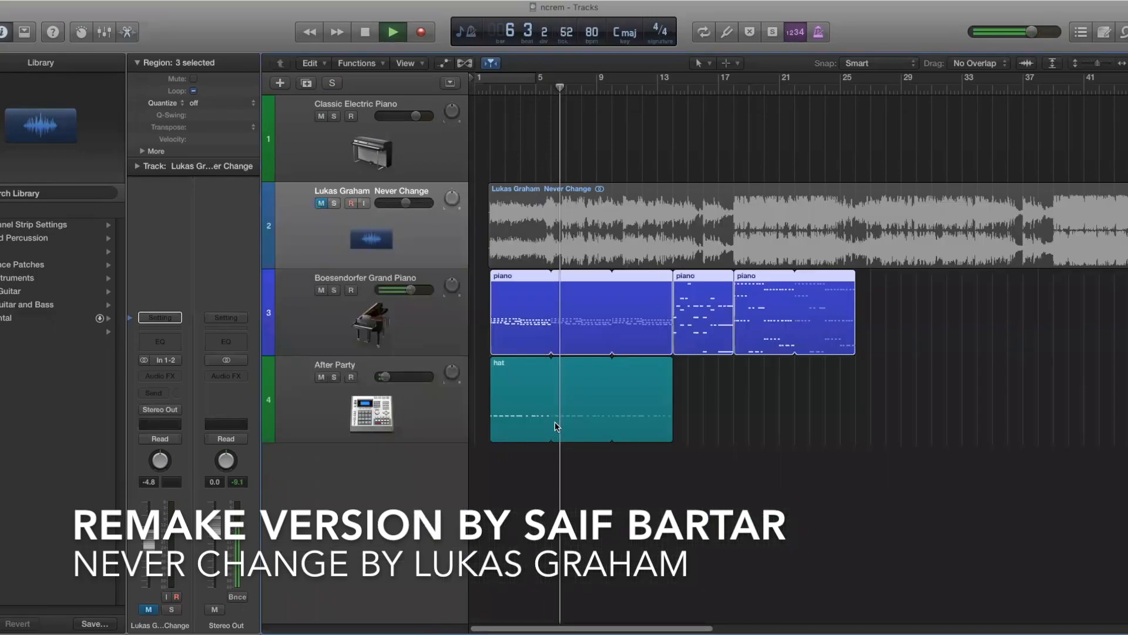
Step: Examine the notes of the hat region on the After Party track in the Piano Roll
left_click(500, 379)
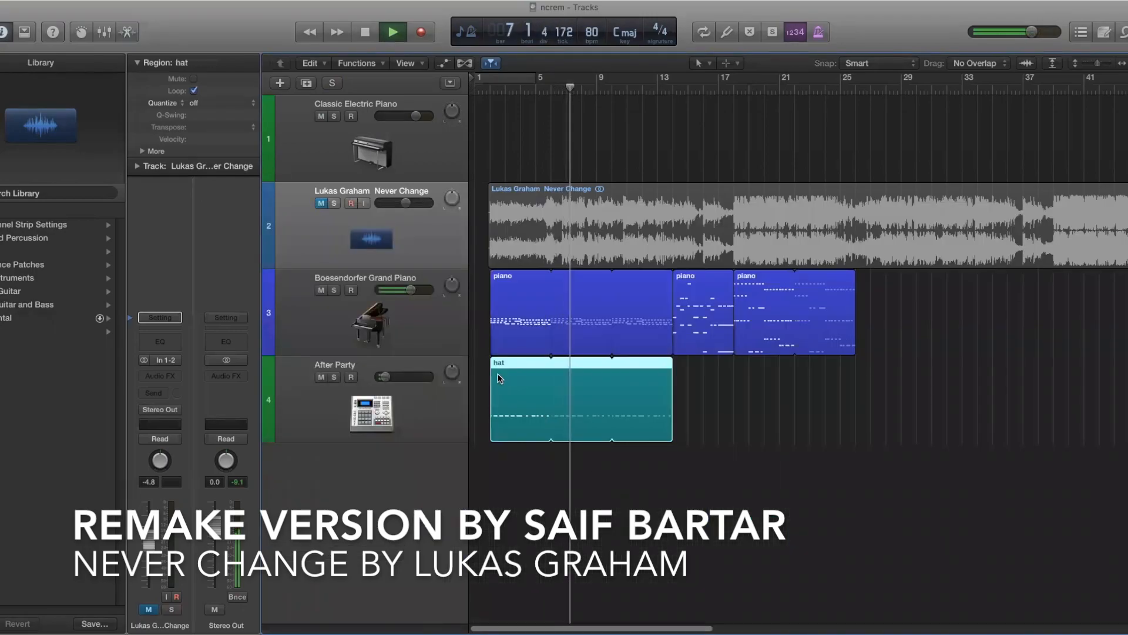
key("e")
key("super+Right")
key("super+Right")
key("super+Right")
key("super+Right")
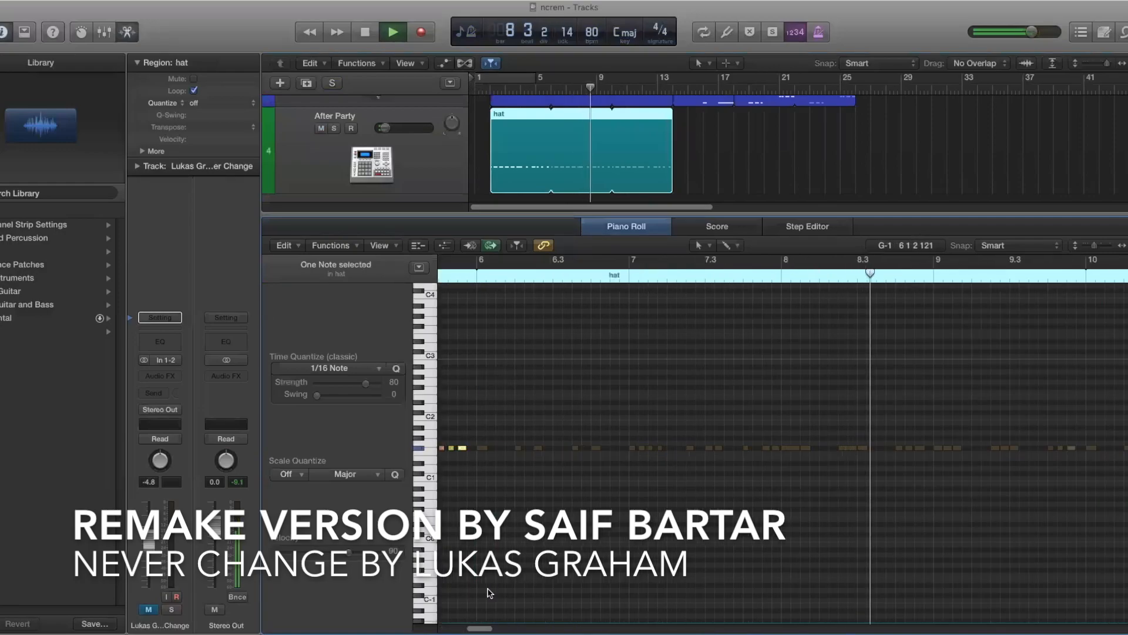
left_click_drag(480, 628, 452, 628)
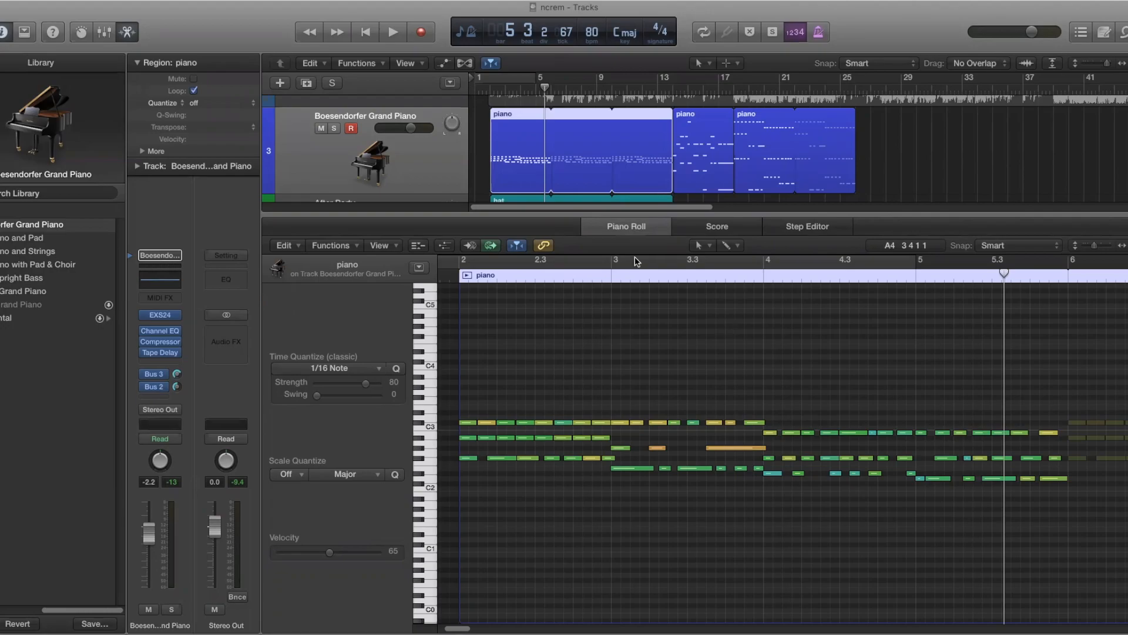
Step: Return to the full track overview and select all regions on the Boesendorfer Grand Piano track
scroll(473, 152, "up", 5)
scroll(474, 151, "down", 4)
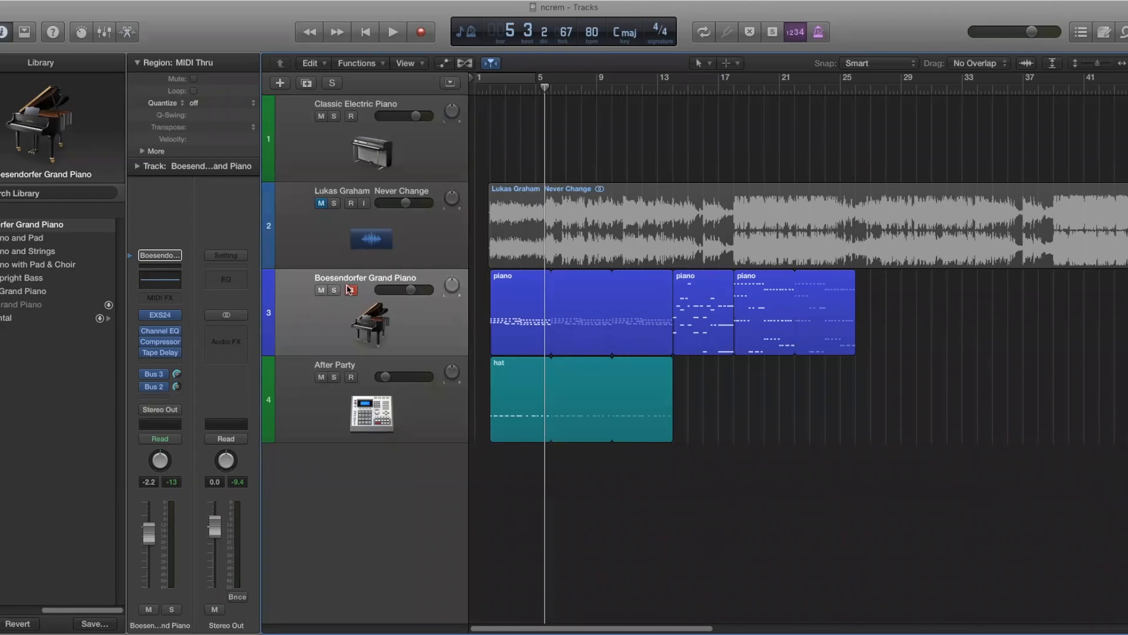
left_click(331, 326)
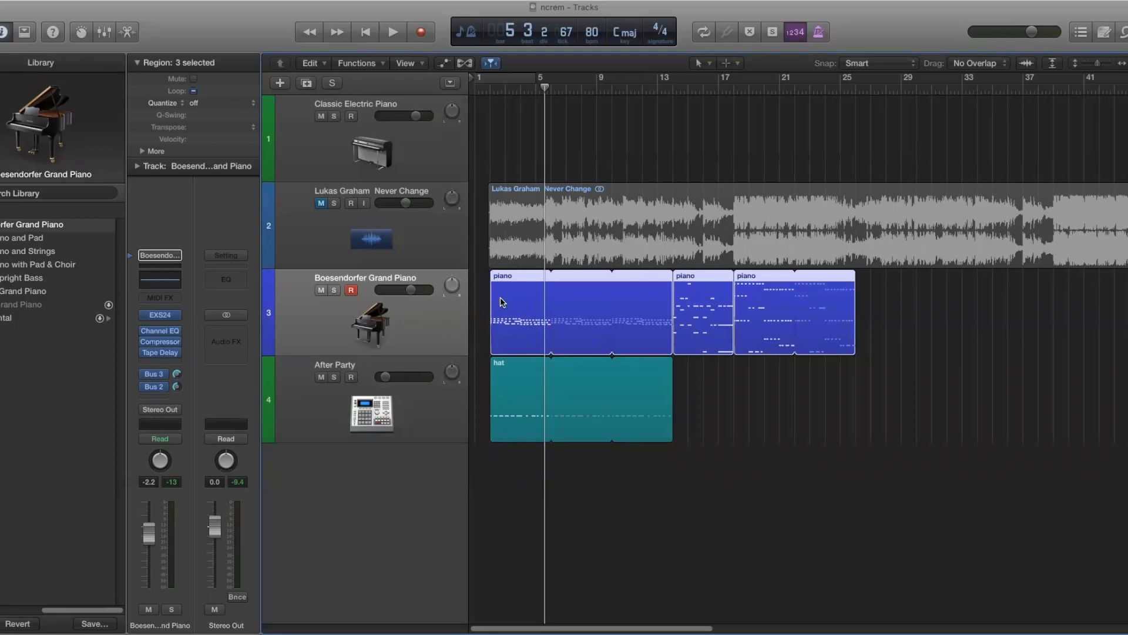
Step: Solo the Classic Electric Piano track, listen to the opening bars, and unsolo it
left_click(334, 117)
key("Return")
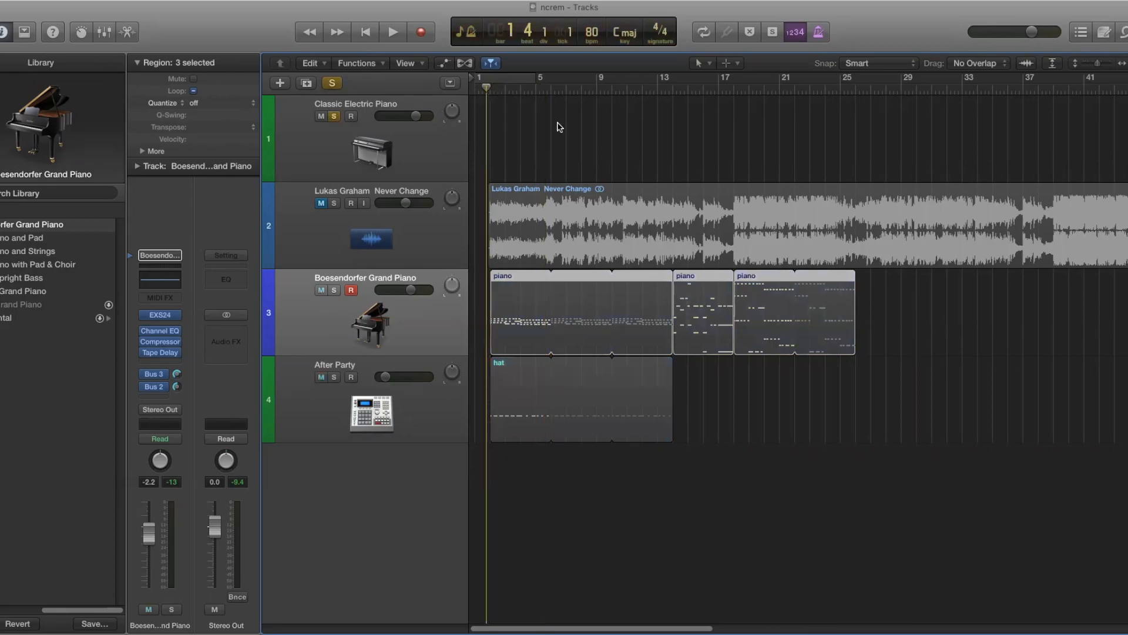
key("space")
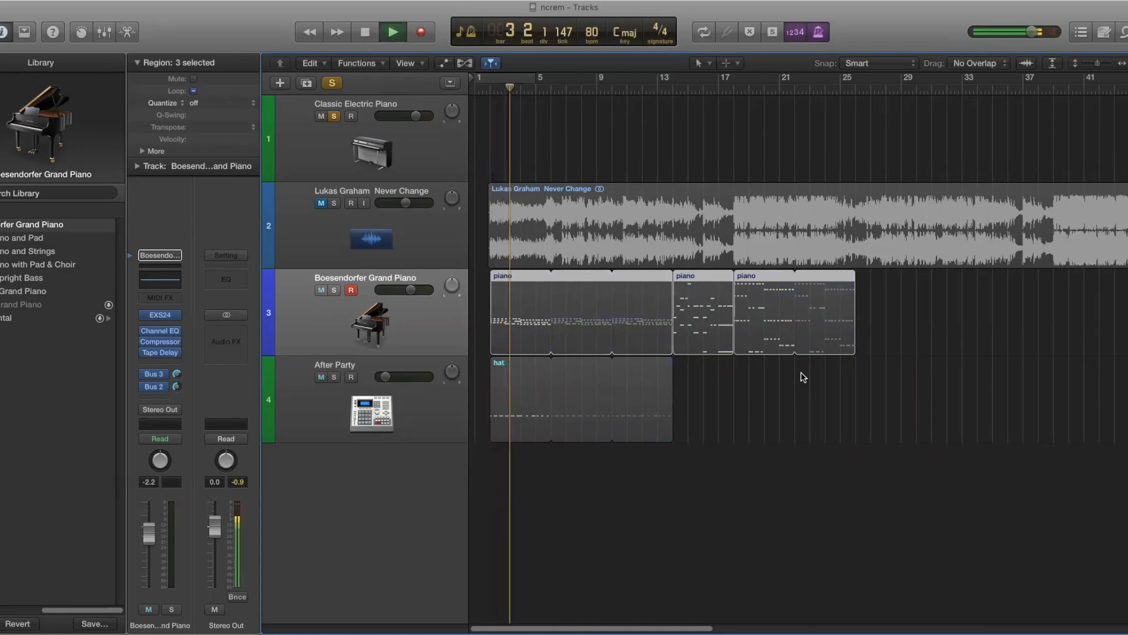
key("space")
left_click(335, 118)
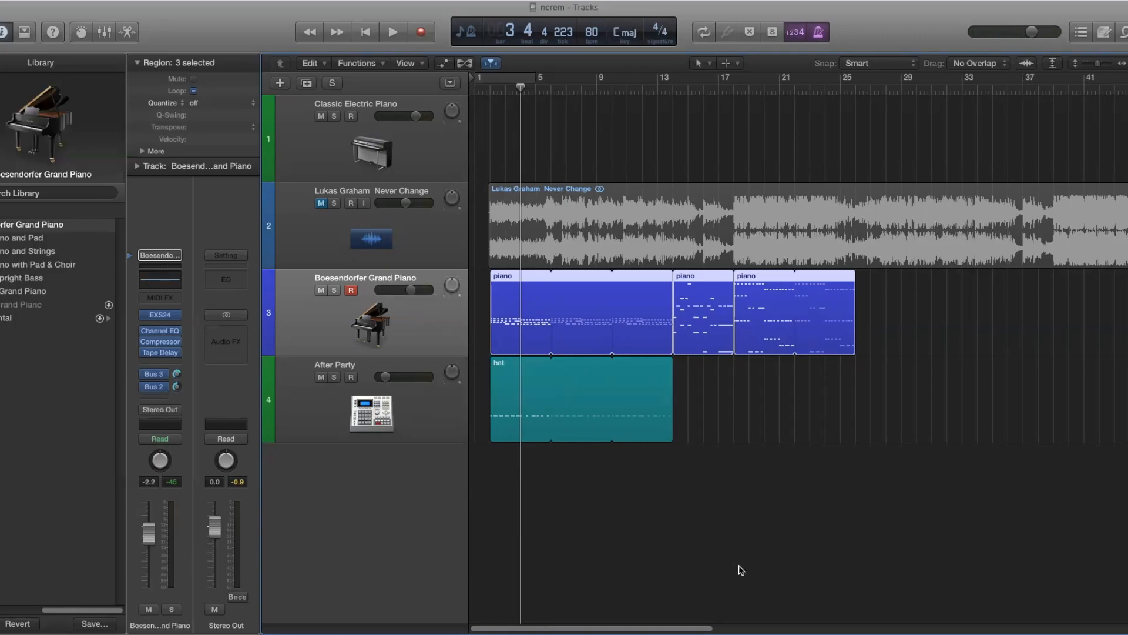
Step: View the three selected piano regions in the Piano Roll with its MIDI Draw area toggled, and close the editor
double_click(518, 314)
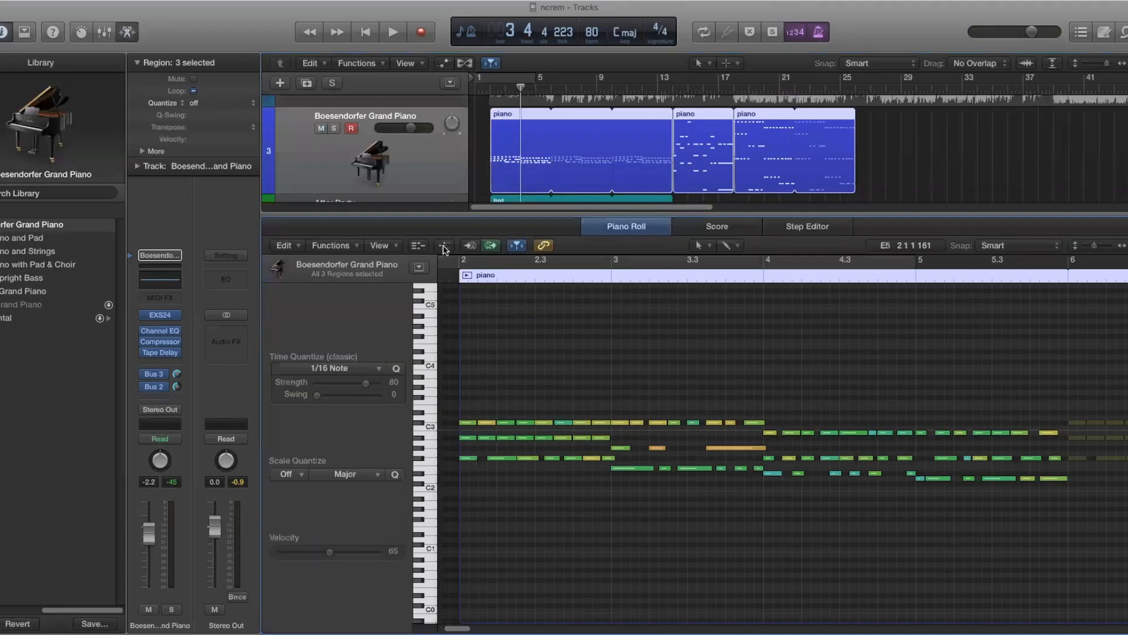
left_click(444, 246)
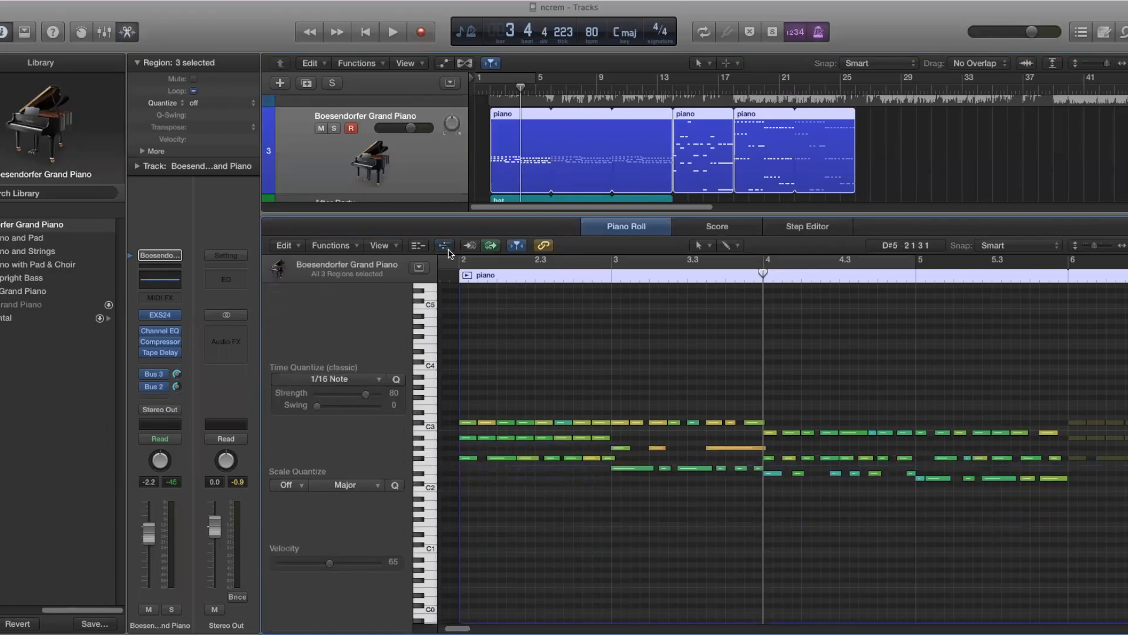
key("e")
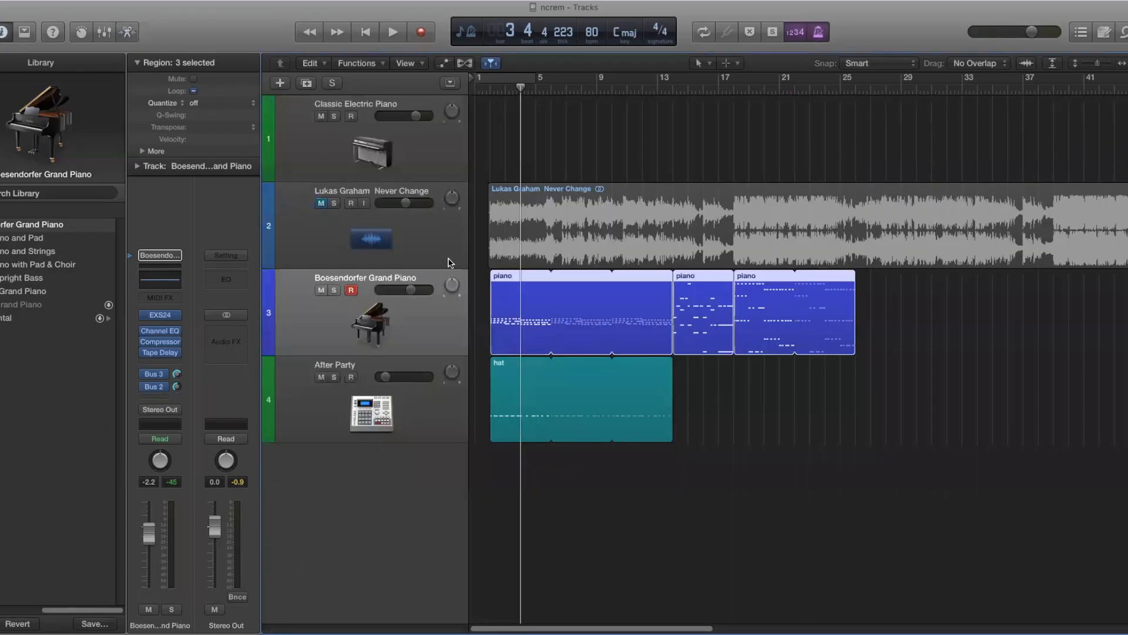
Step: Inspect the Space Designer reverbs fed by the Boesendorfer Grand Piano's Bus 3 and Bus 2 sends
left_click(159, 375)
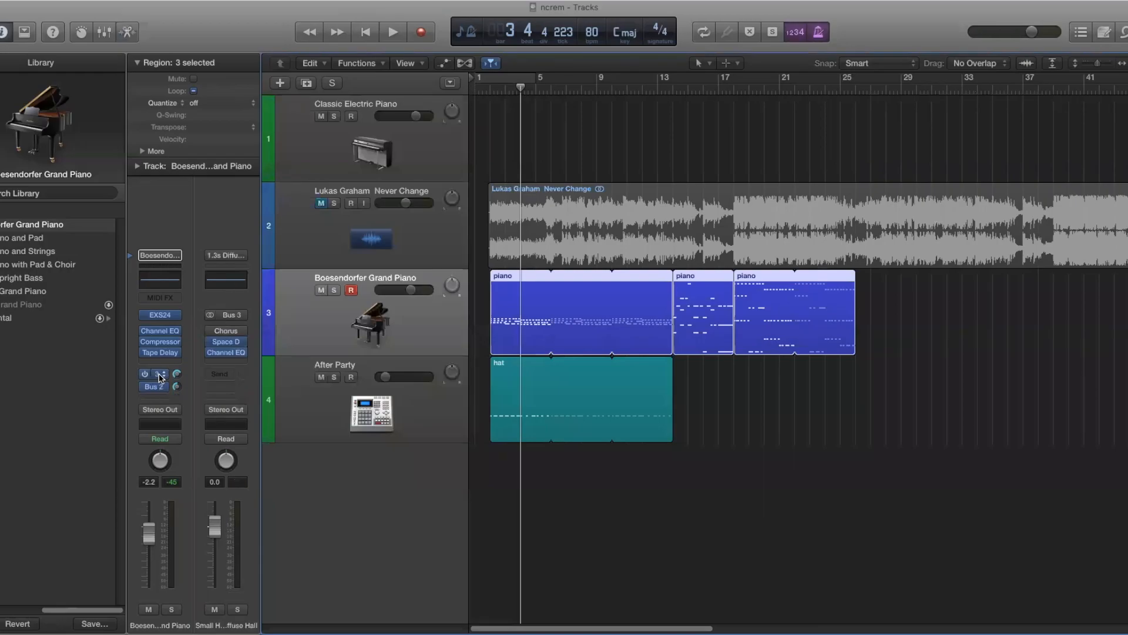
left_click(234, 345)
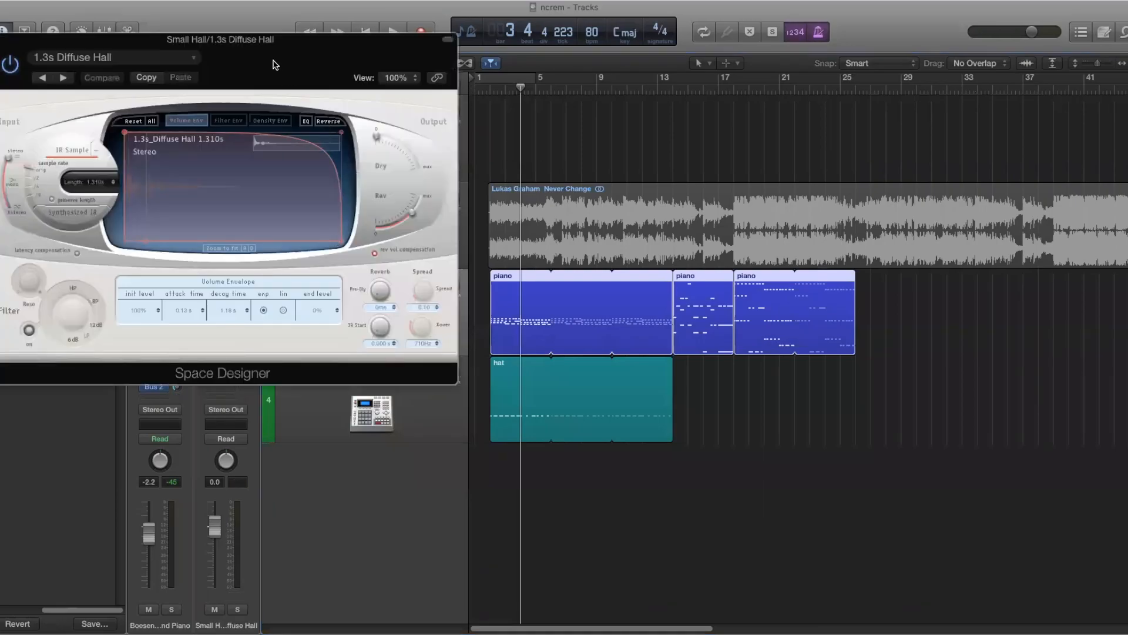
left_click_drag(273, 64, 623, 105)
left_click_drag(544, 96, 734, 95)
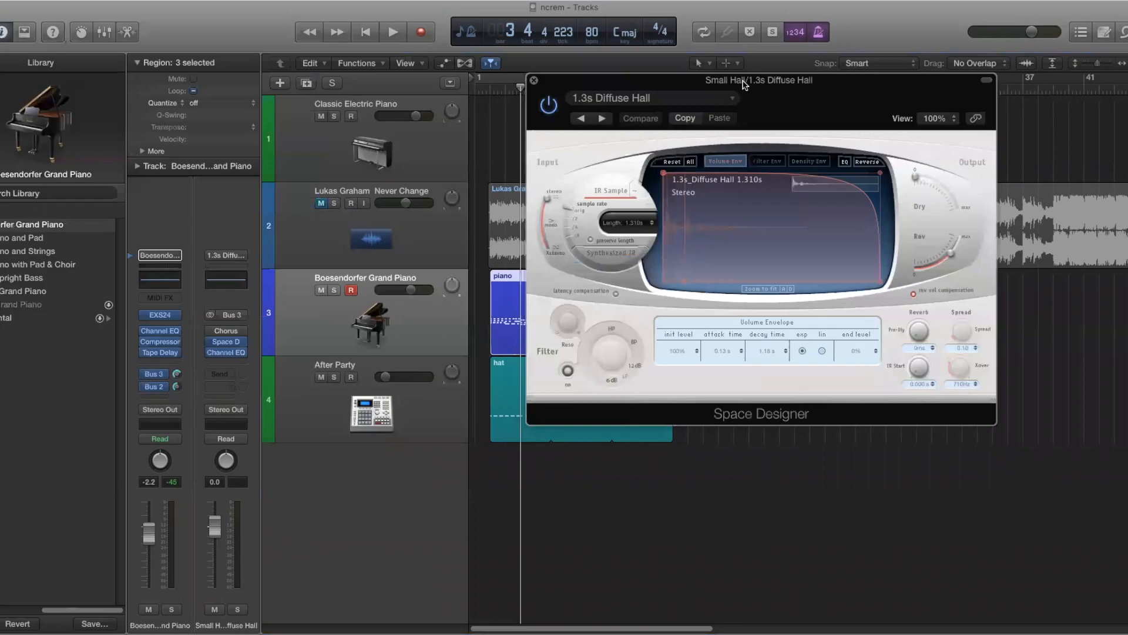
left_click(535, 81)
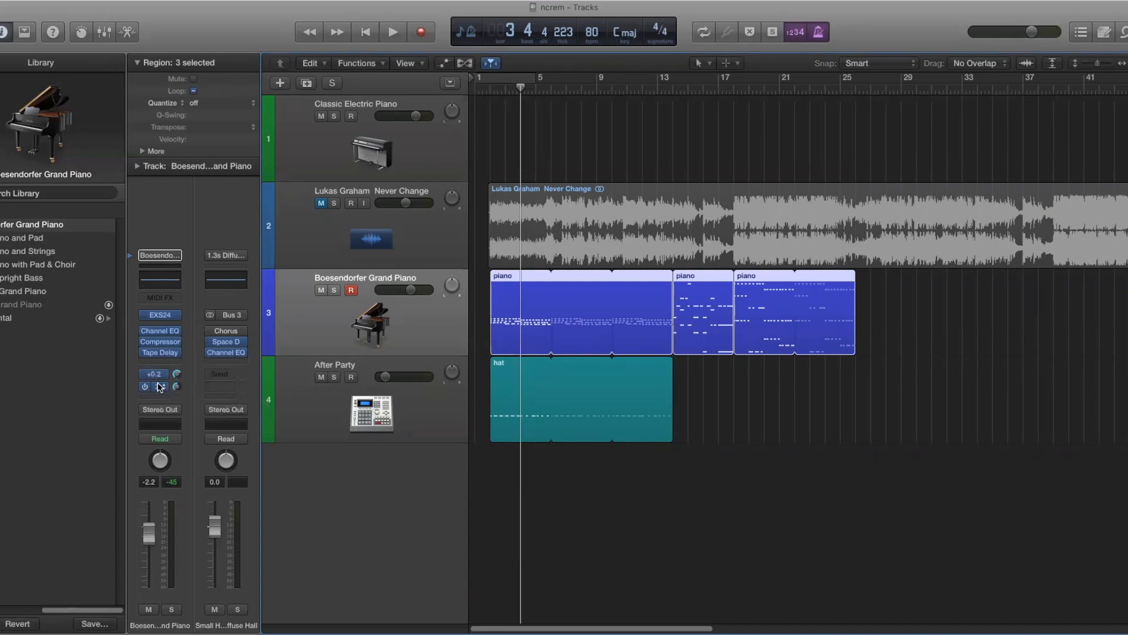
left_click(228, 342)
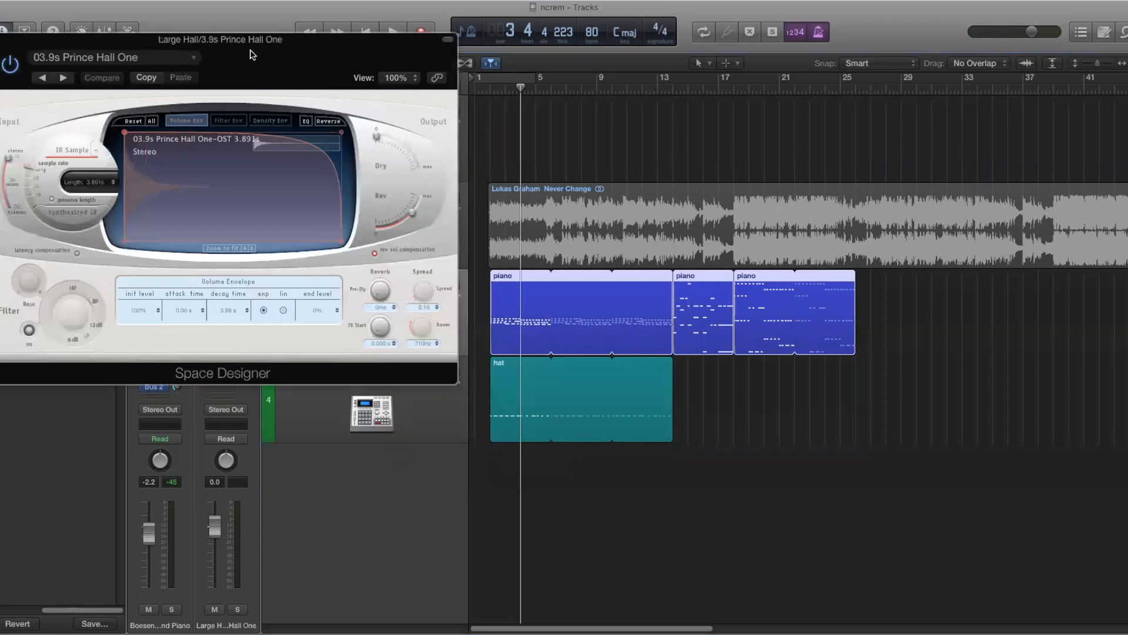
left_click(0, 39)
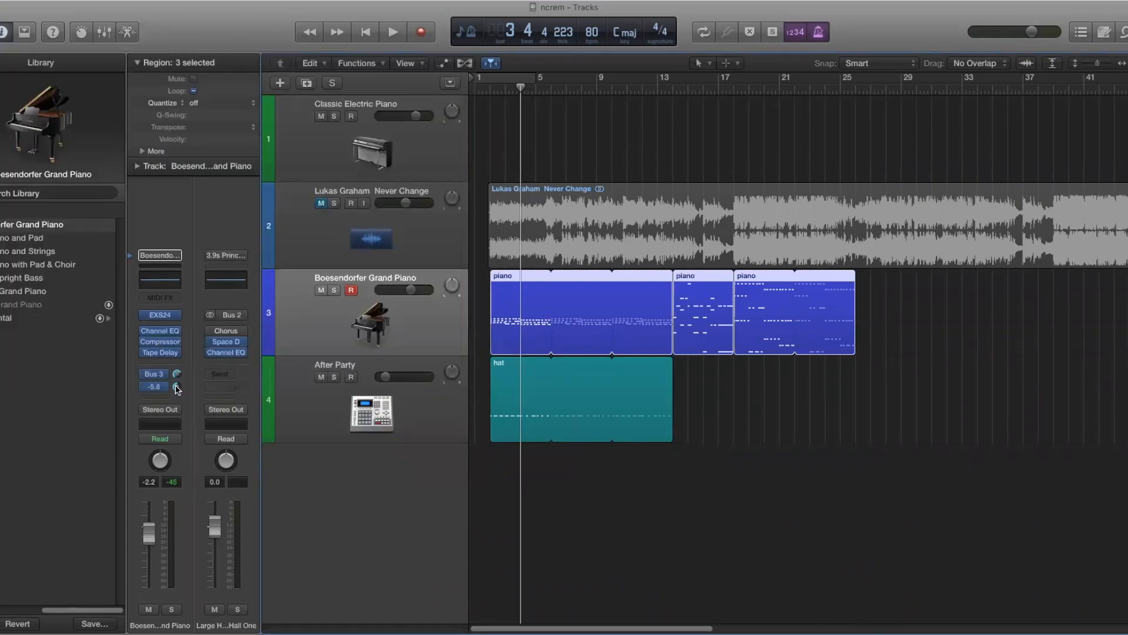
Step: Play the project from just before bar 2 and solo the Boesendorfer Grand Piano track to hear its sound
left_click(487, 88)
key("space")
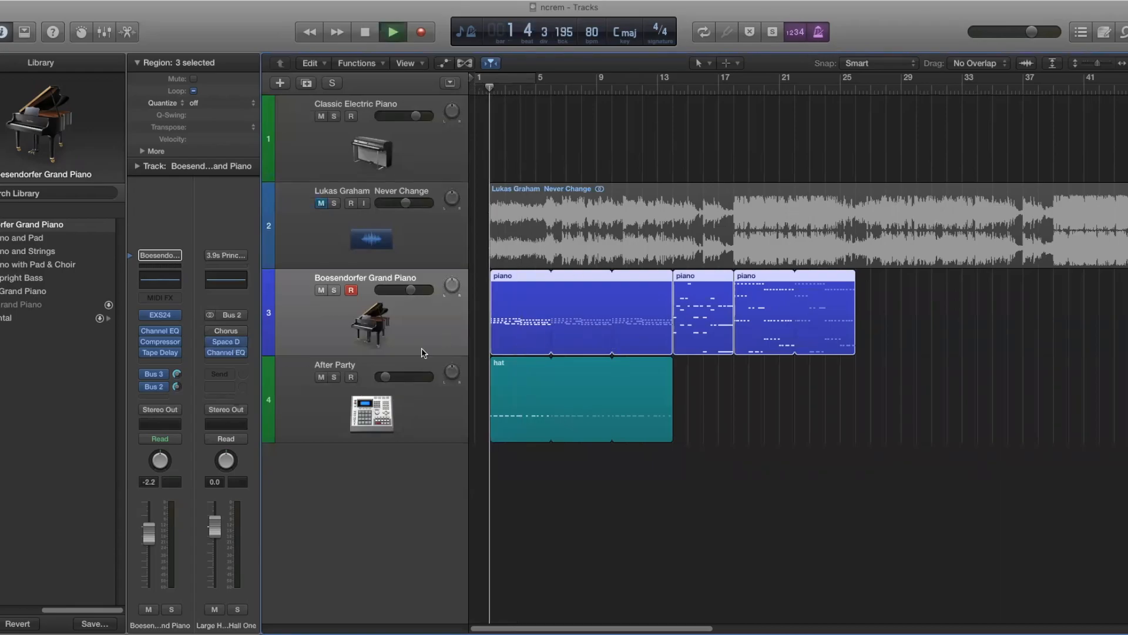
left_click(334, 289)
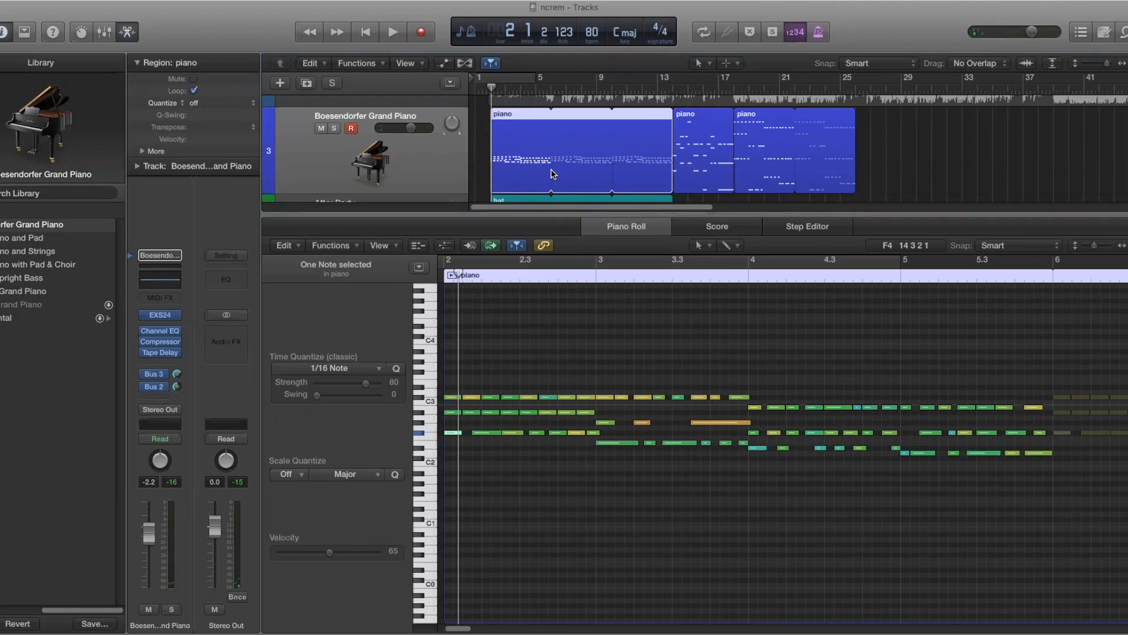
Step: Audition the chord notes in bars 2 and 3 of the first piano region in the Piano Roll
left_click_drag(458, 450, 597, 379)
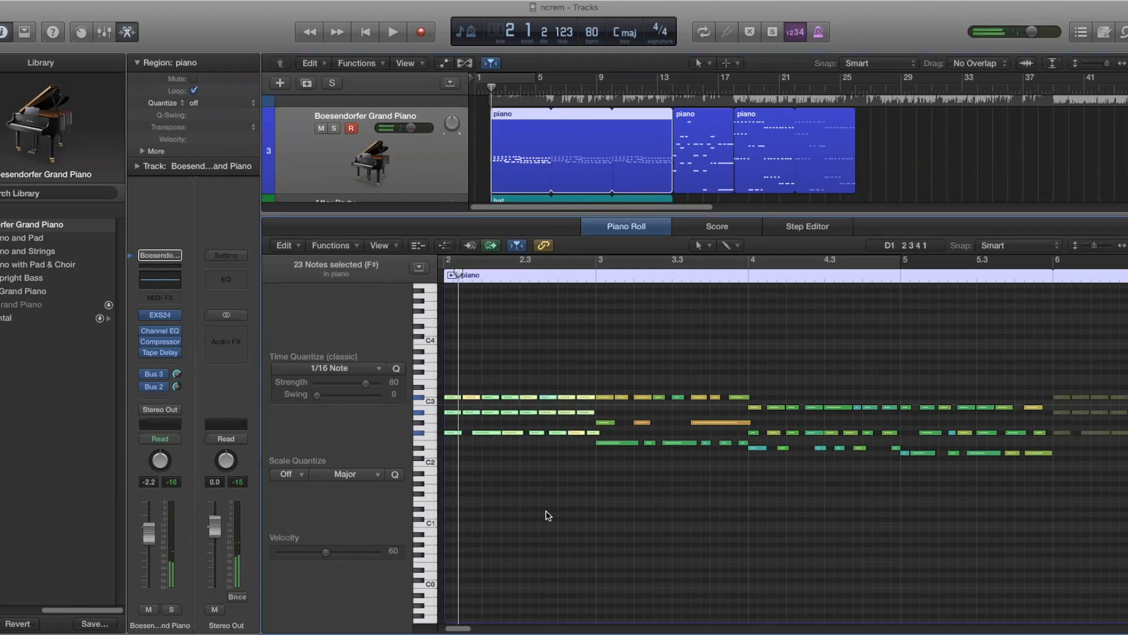
left_click(491, 370)
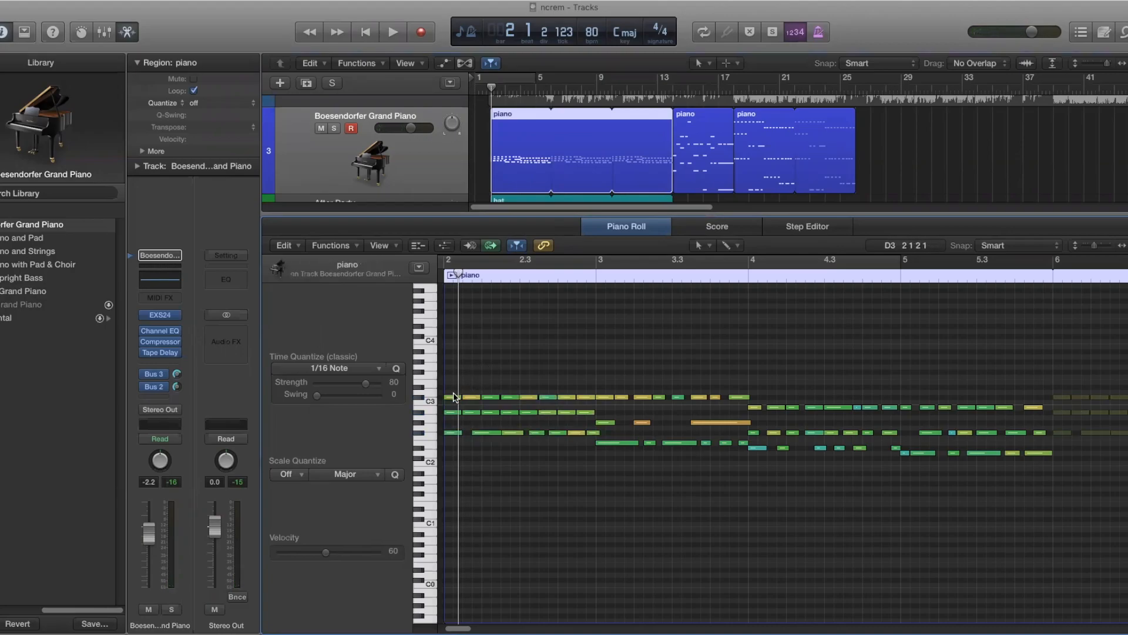
left_click(622, 442)
left_click(608, 423)
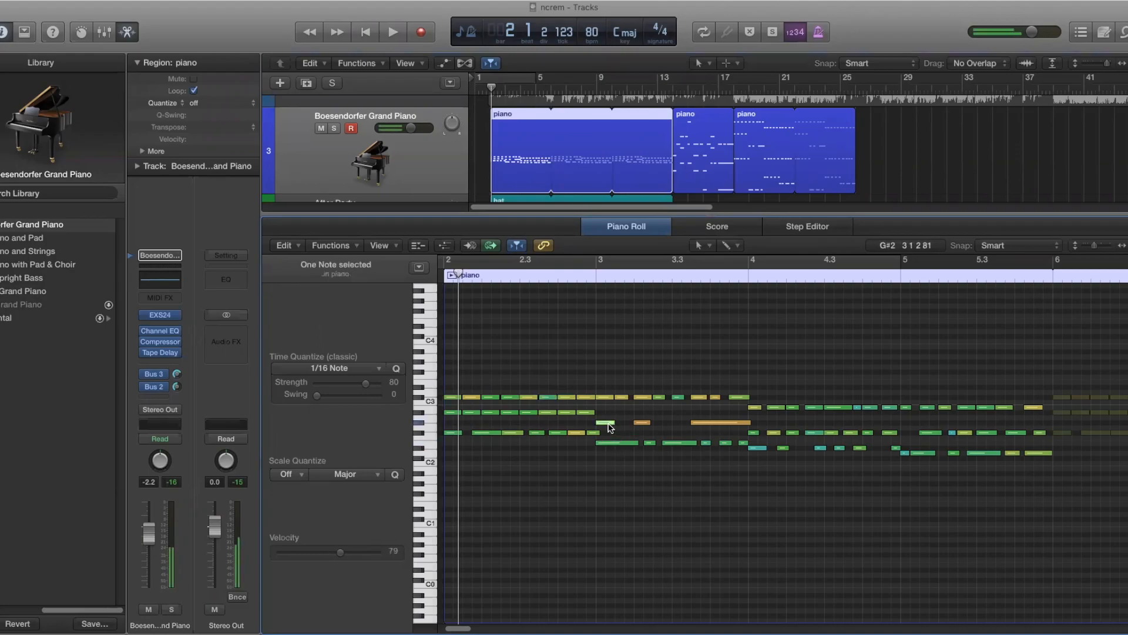
left_click(607, 397)
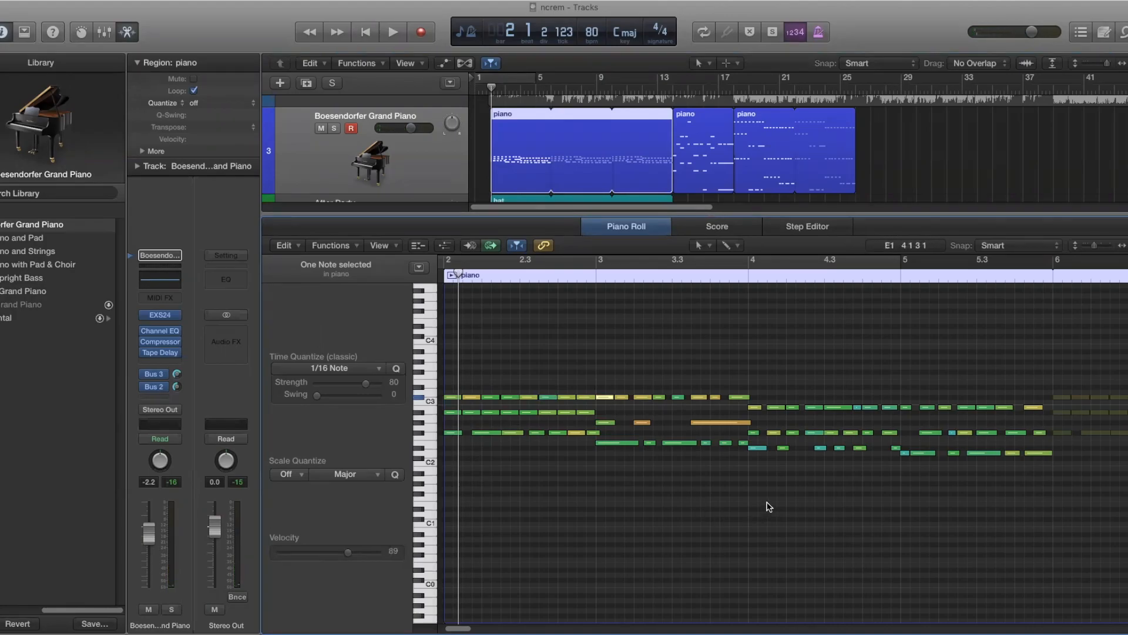
Step: Audition the individual chord notes at the start of bars 4 and 5 in the first piano region
left_click(755, 448)
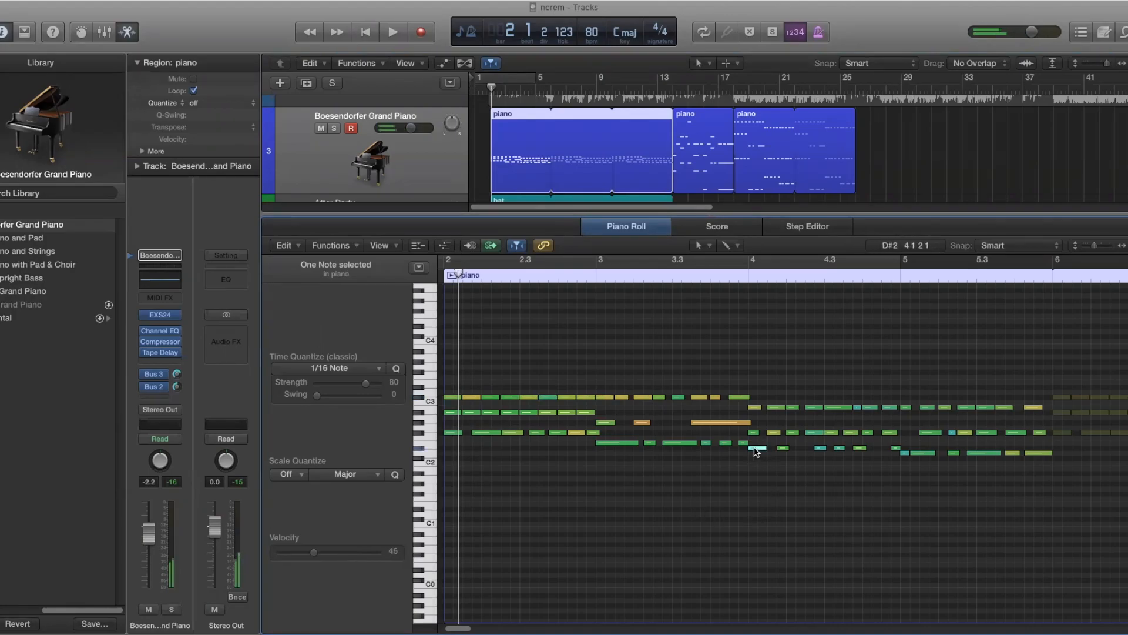
left_click(754, 433)
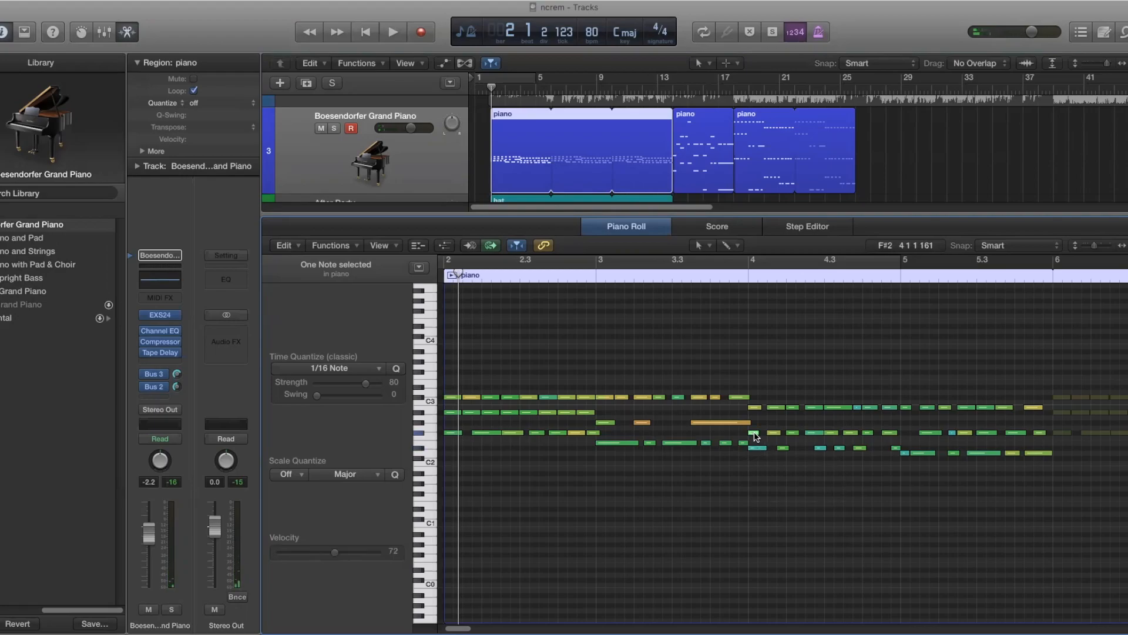
left_click(754, 408)
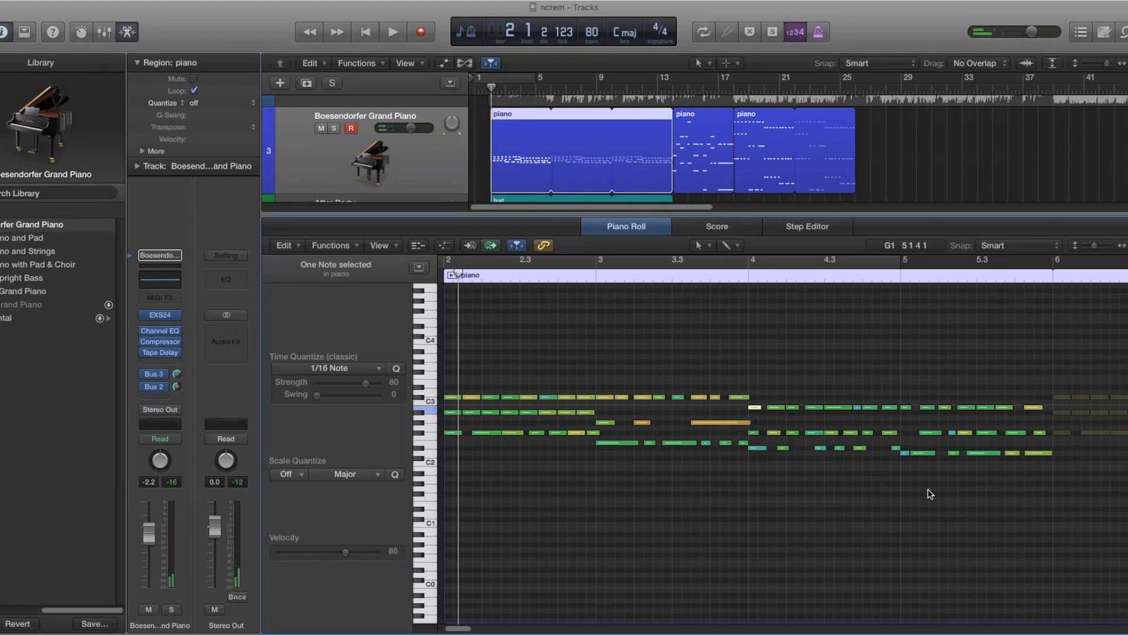
left_click(922, 454)
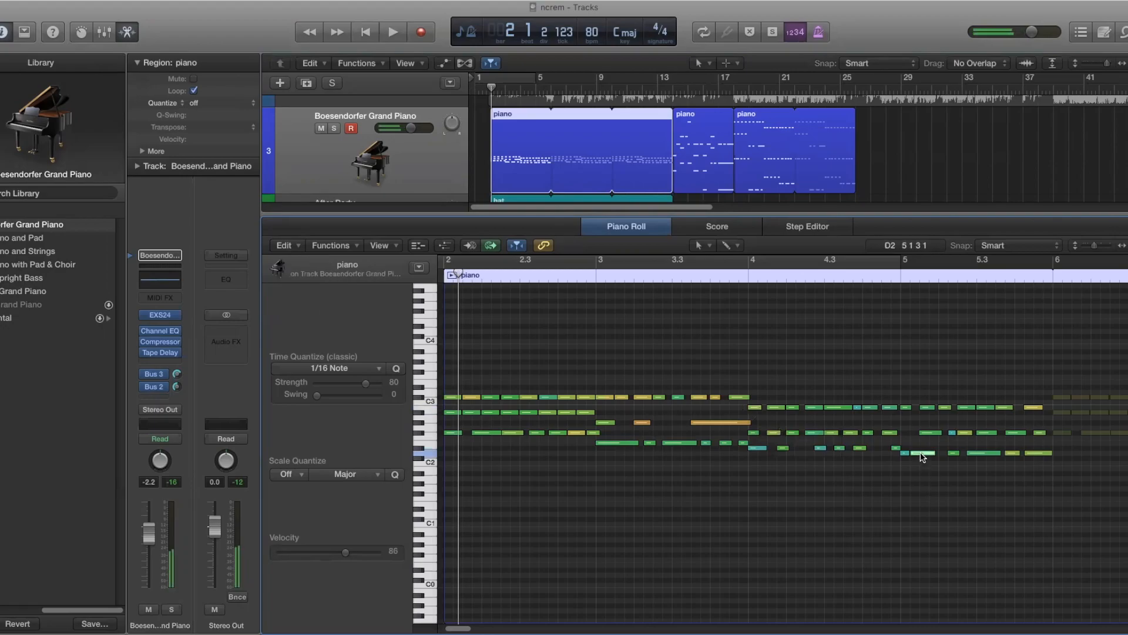
left_click(926, 434)
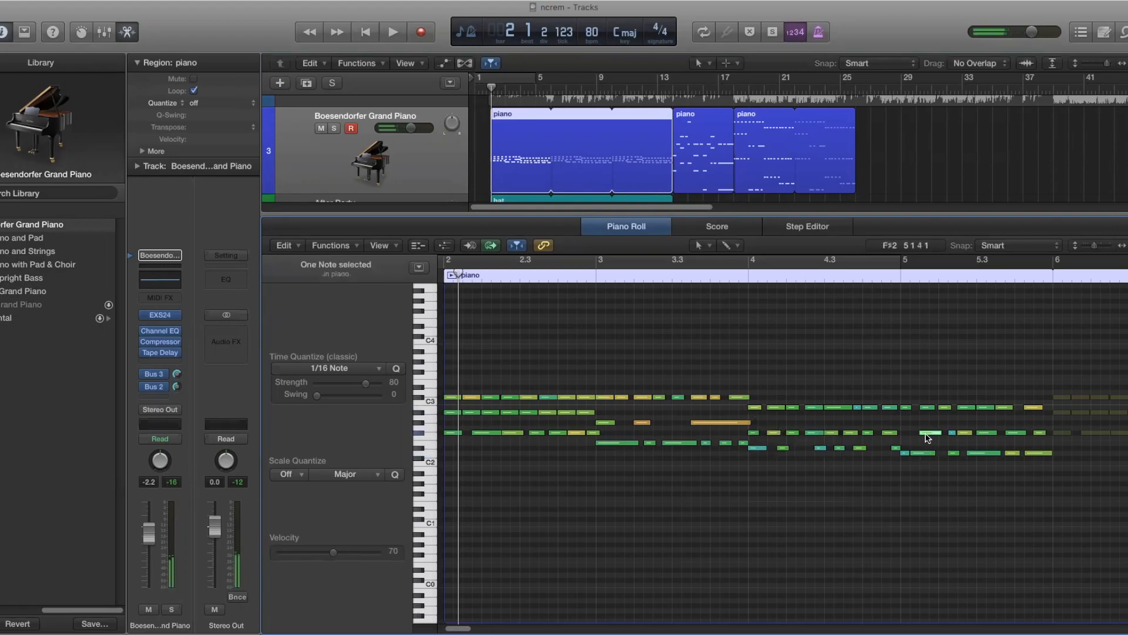
left_click(907, 408)
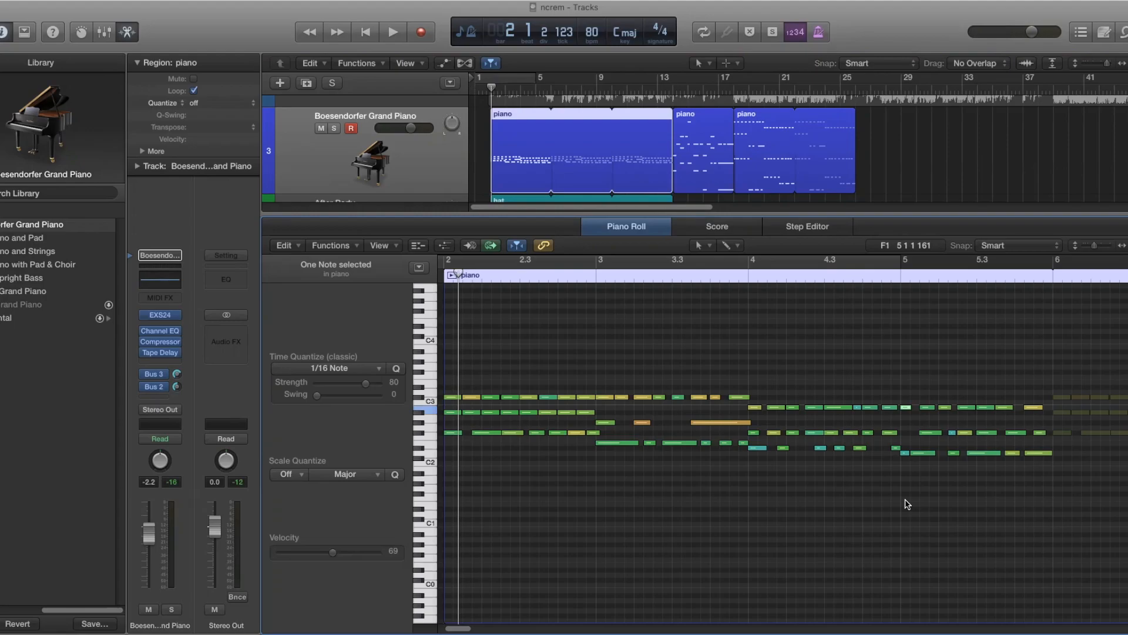
Step: Select the top-line notes in bar 2 of the first piano region and review the Random Velocity MIDI transform settings
left_click(453, 379)
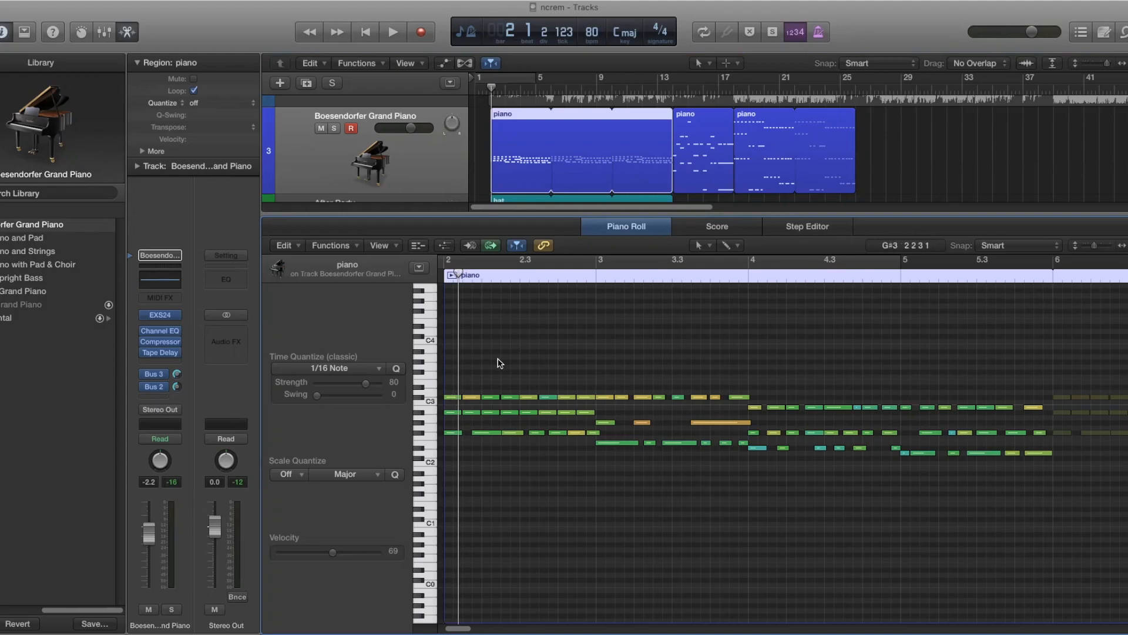
left_click(455, 398)
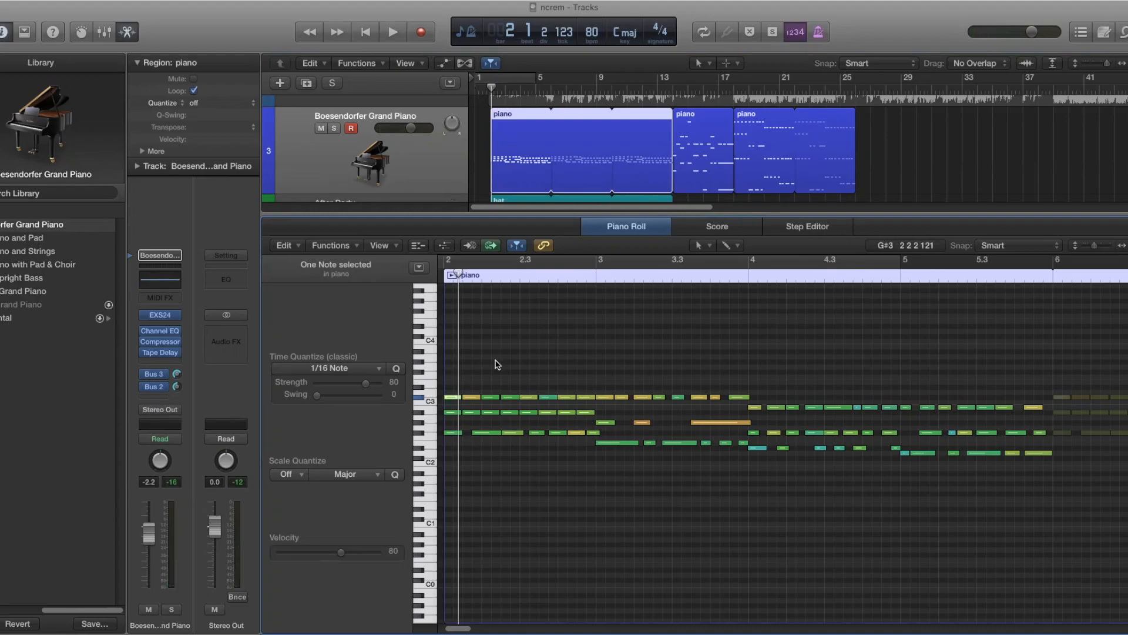
left_click_drag(451, 389, 589, 396)
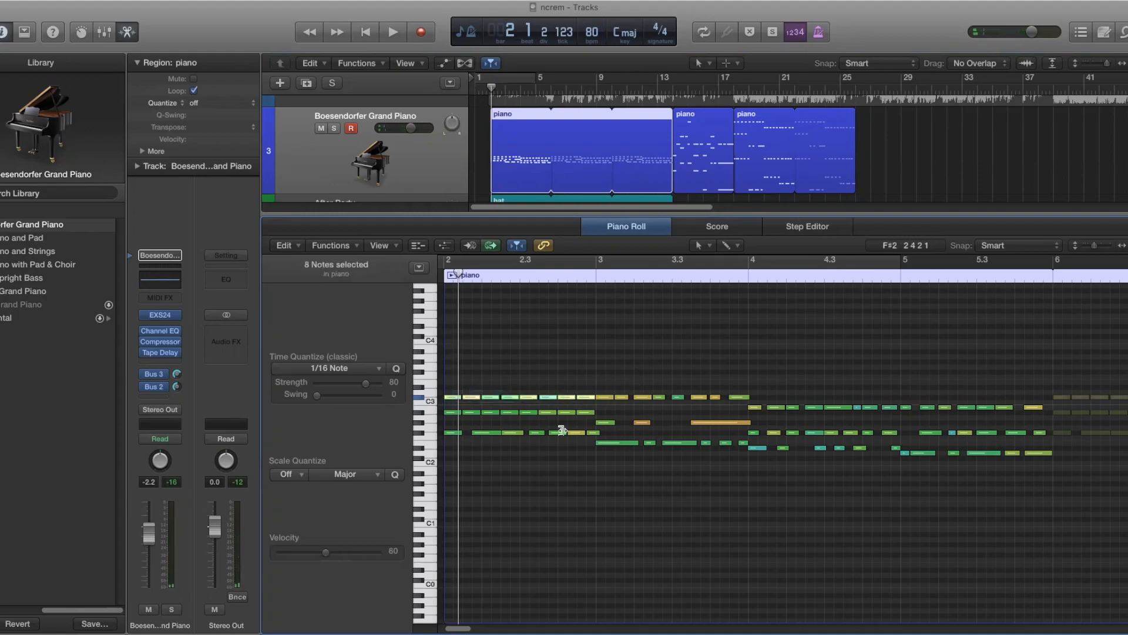
left_click(347, 245)
mouse_move(415, 363)
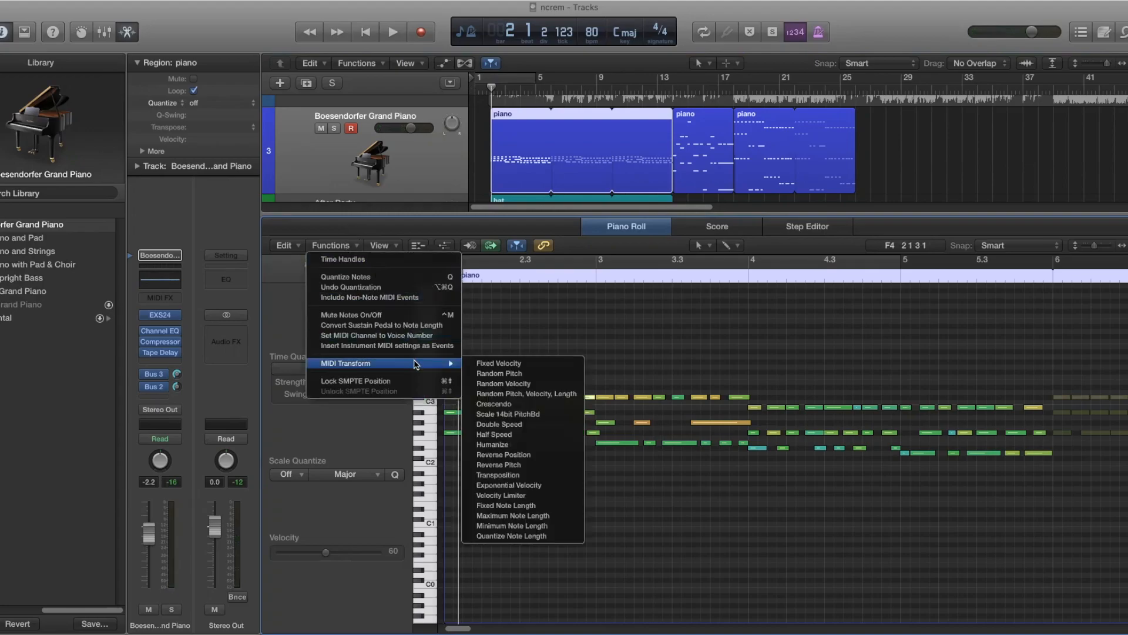
left_click(514, 385)
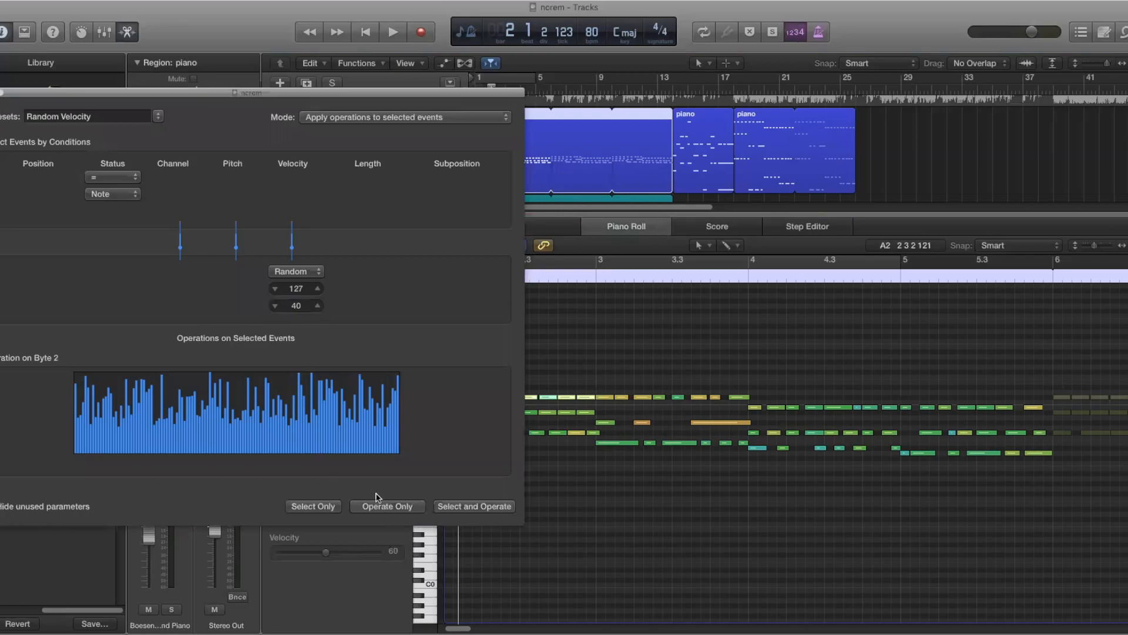
left_click(608, 352)
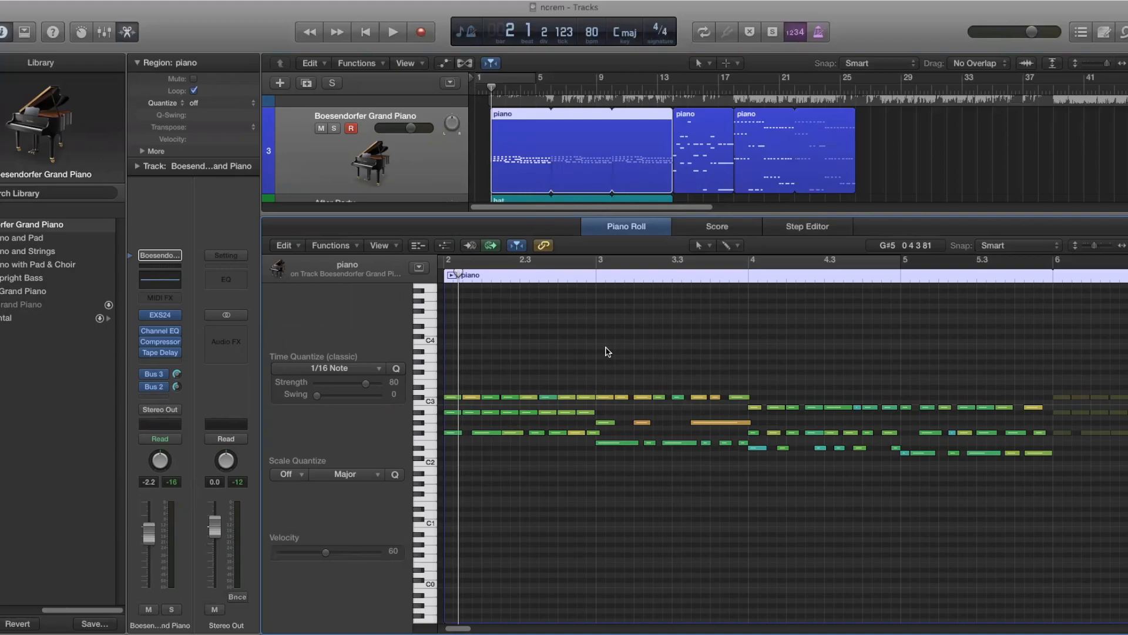
Step: Follow the top-line notes with the playhead at bars 3 and 4, and audition the first top note of bar 4
left_click(595, 280)
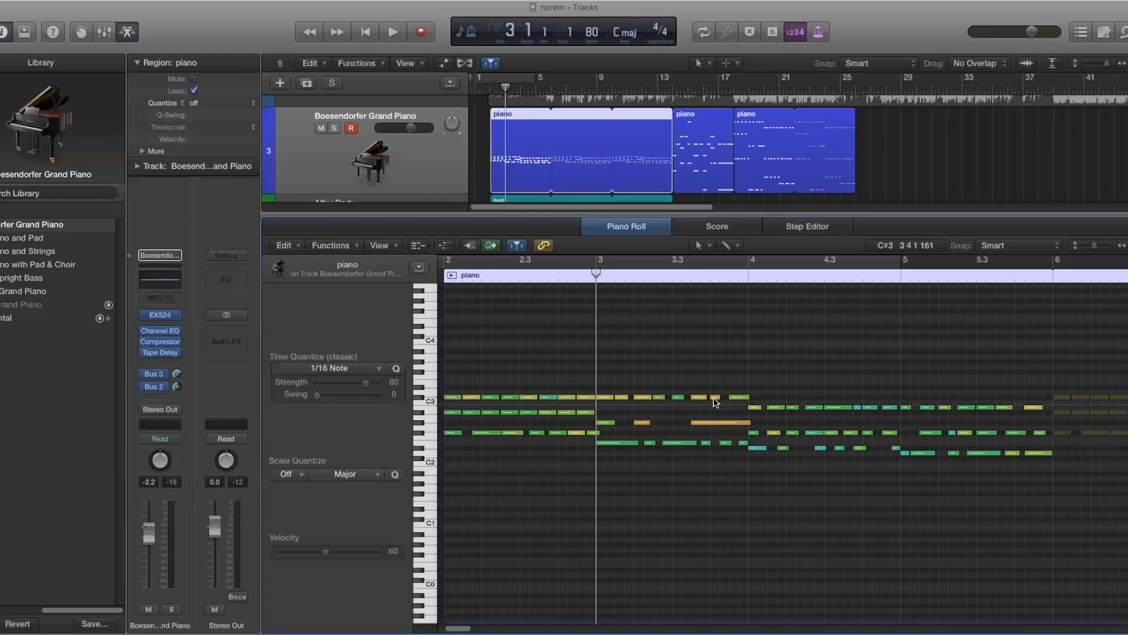
left_click(748, 278)
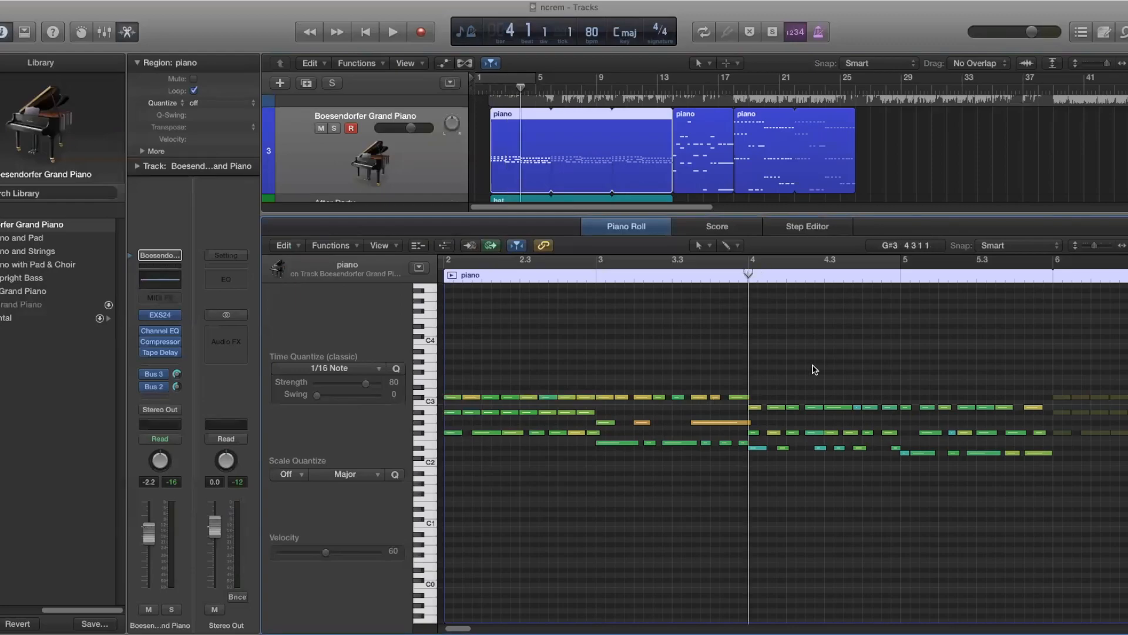
left_click(754, 407)
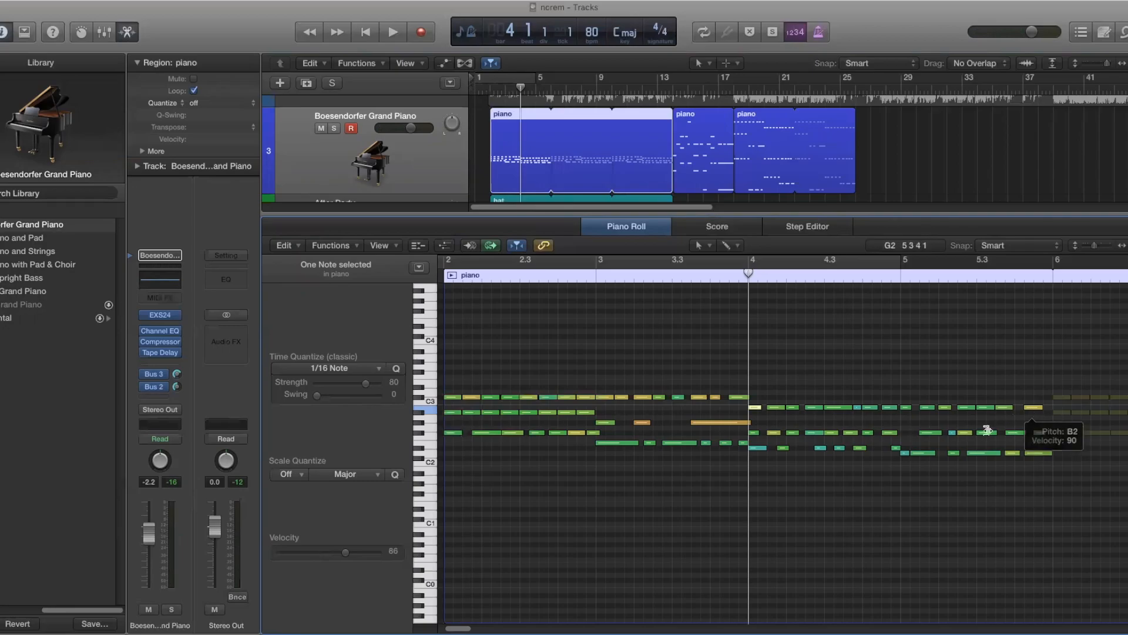
Step: Audition the first middle-line note of bars 2, 3 and 4, placing the playhead at bars 3 and 4 as reference
left_click(453, 414)
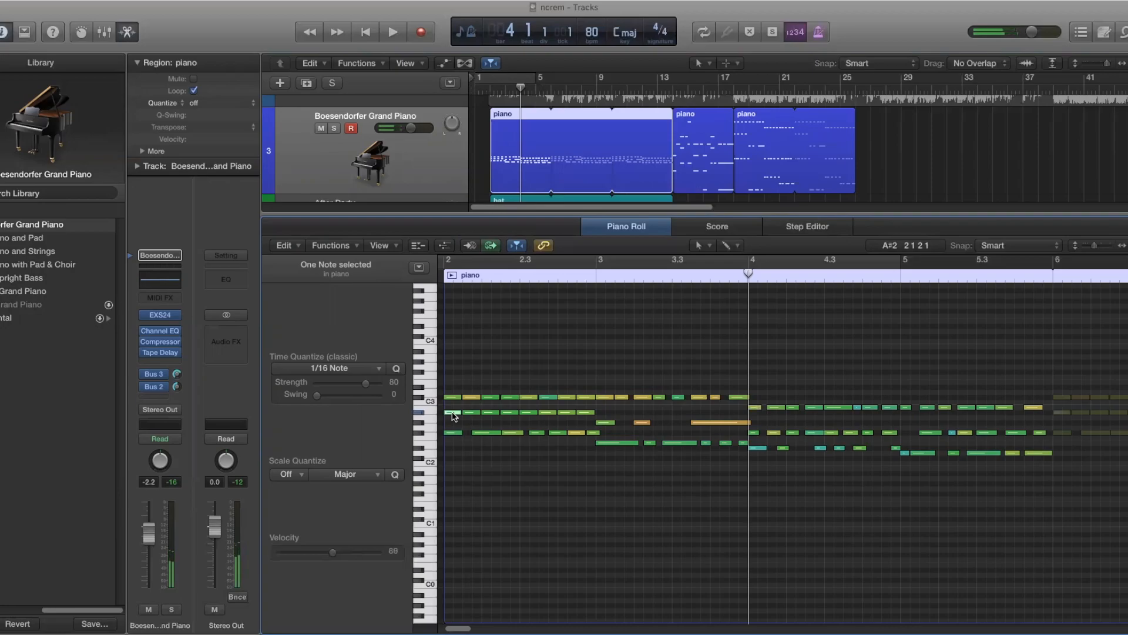
mouse_move(453, 415)
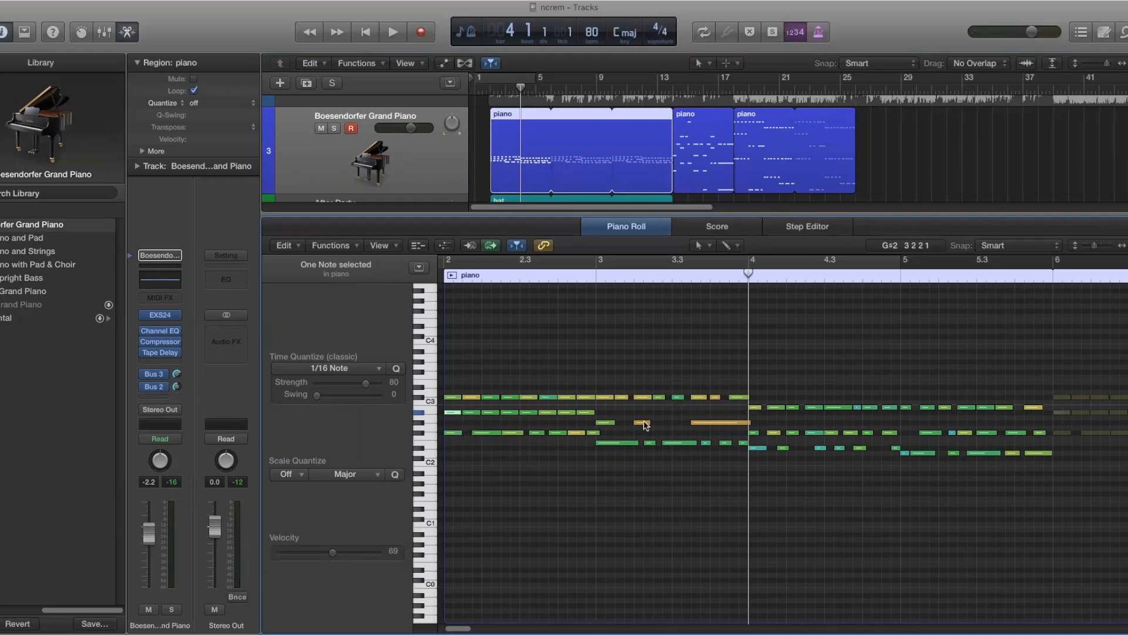
left_click(595, 274)
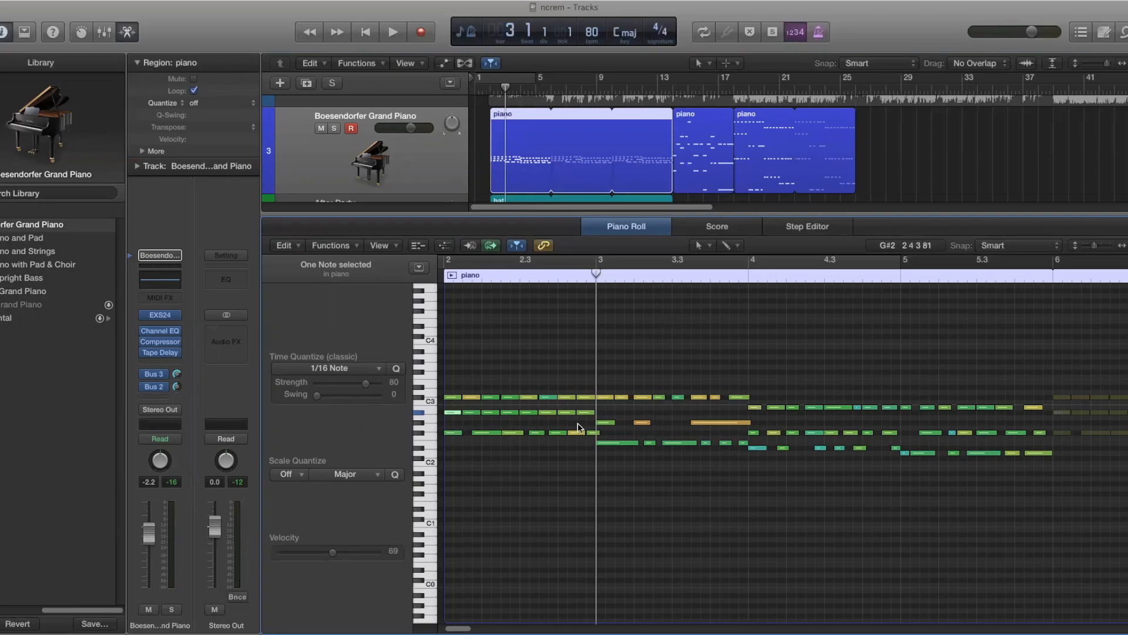
left_click(608, 423)
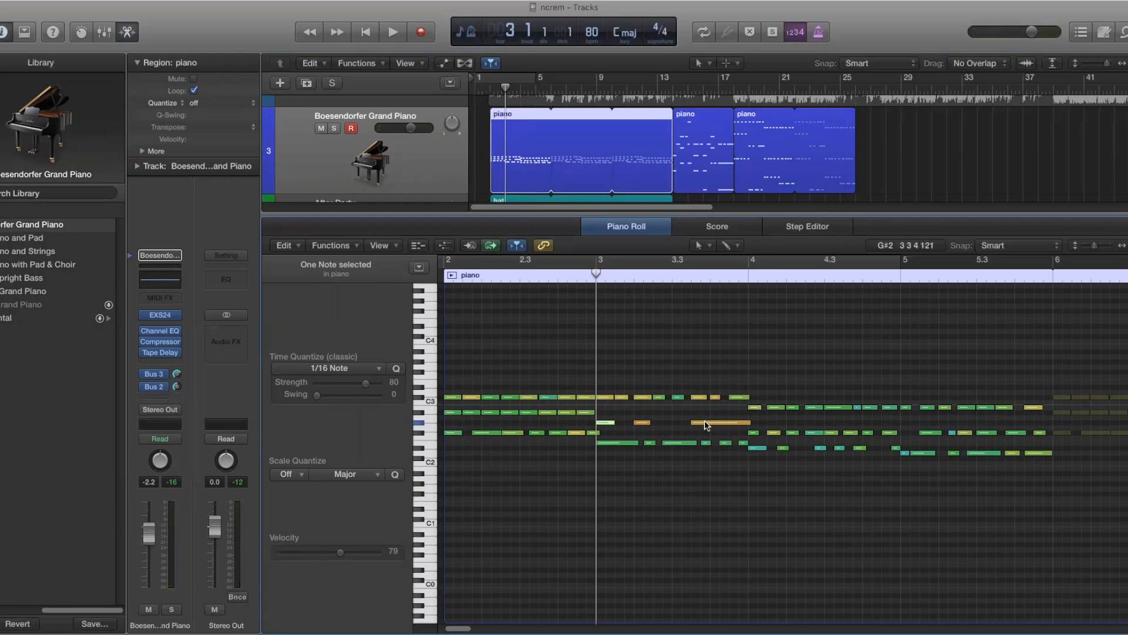
key("period")
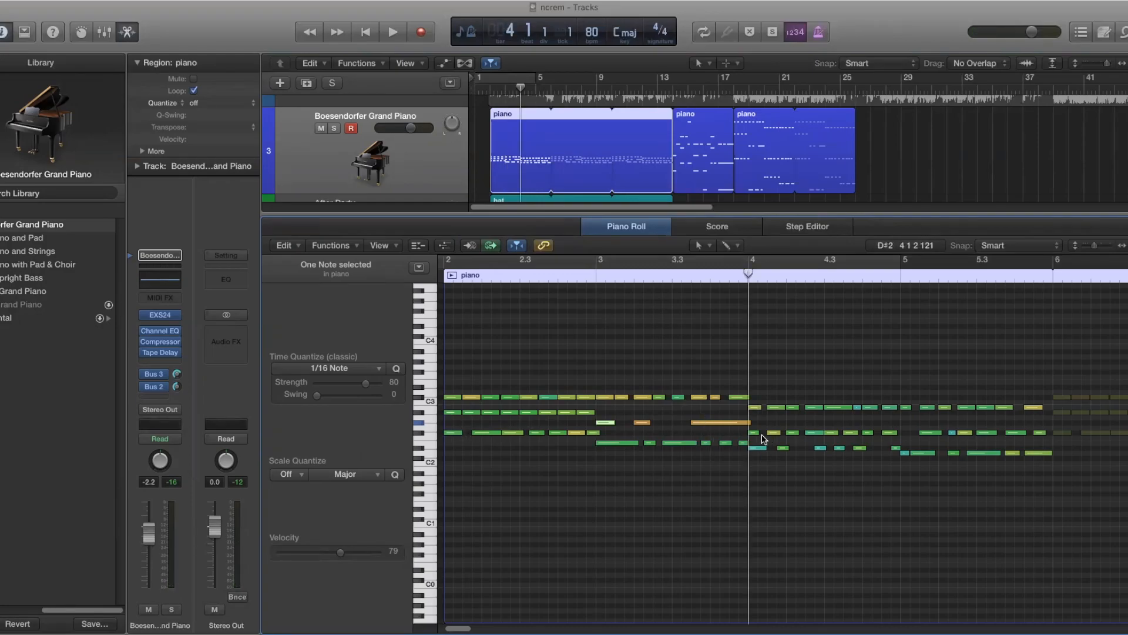
left_click(755, 432)
mouse_move(963, 431)
mouse_move(1017, 437)
Step: Audition the lowest-line notes in bar 2 and mark their rhythm by placing the playhead around beats 2, 3 and 4
left_click_drag(453, 426, 735, 483)
left_click(452, 433)
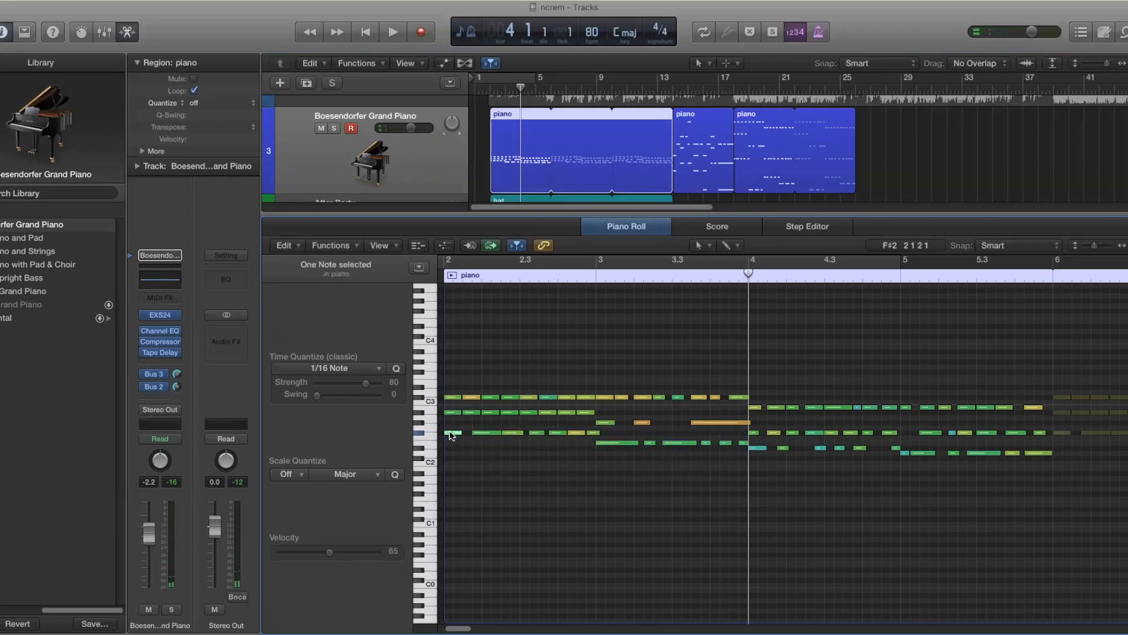
mouse_move(452, 435)
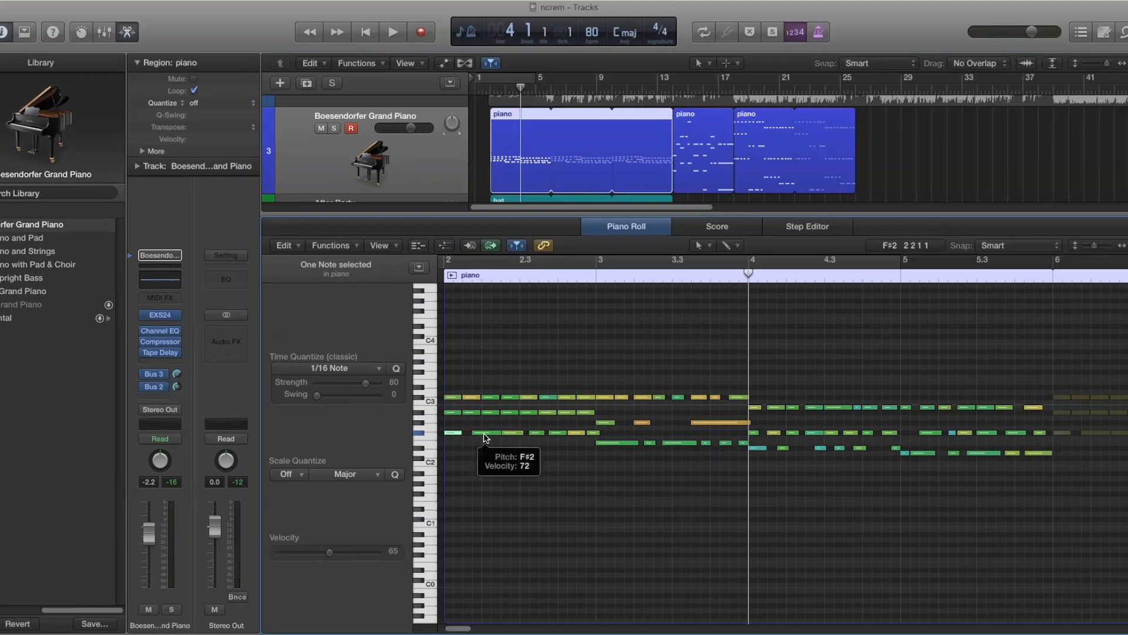
left_click(536, 434)
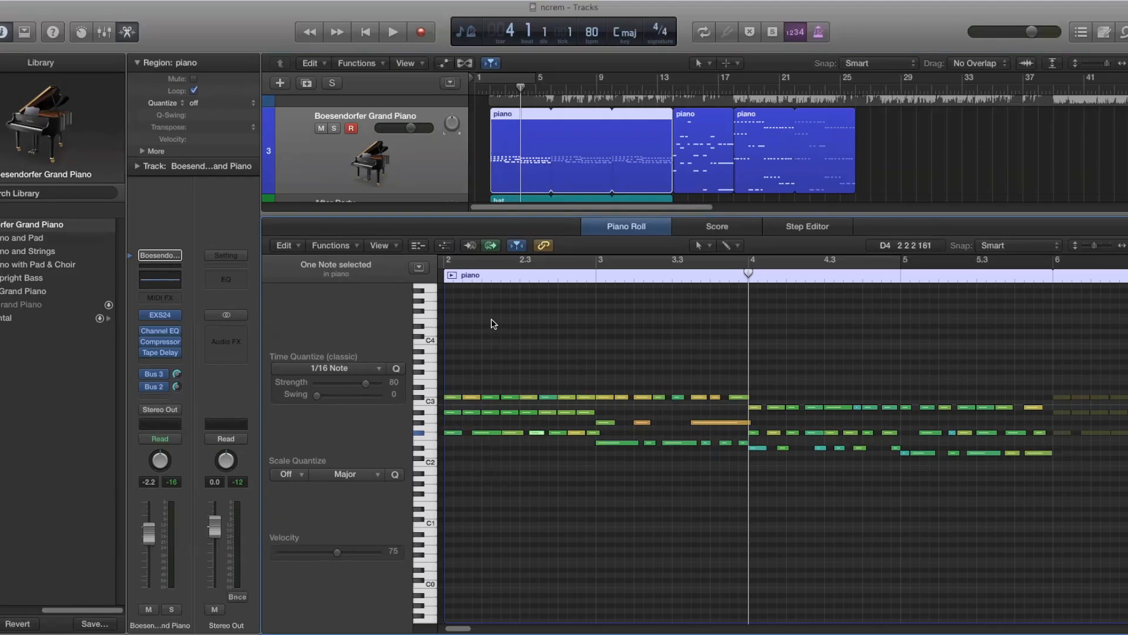
left_click(481, 275)
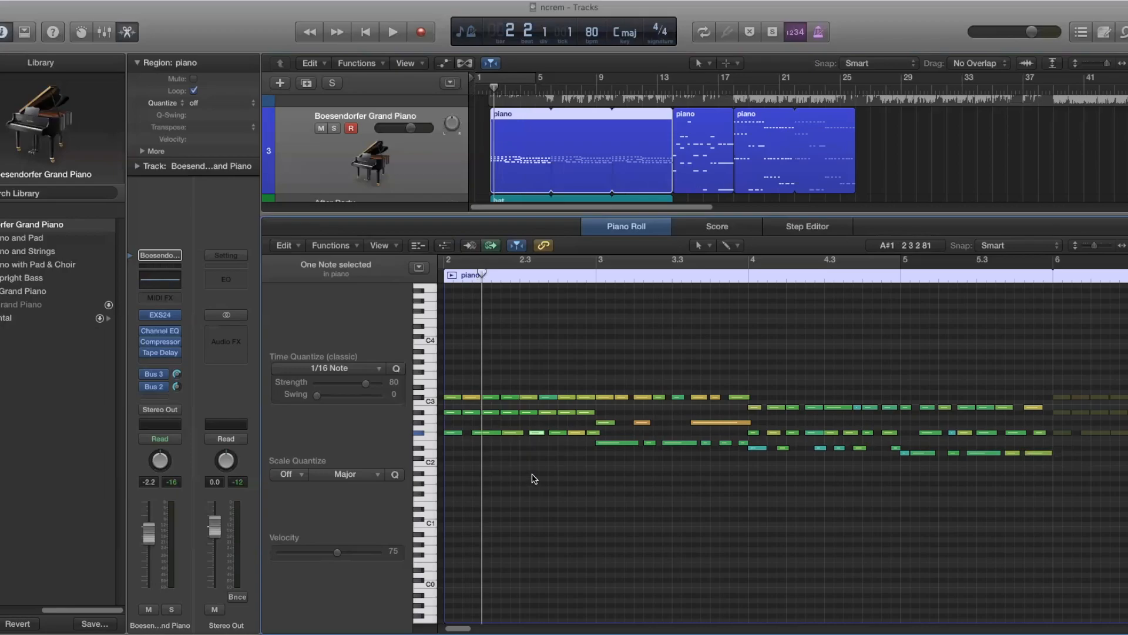
left_click(529, 275)
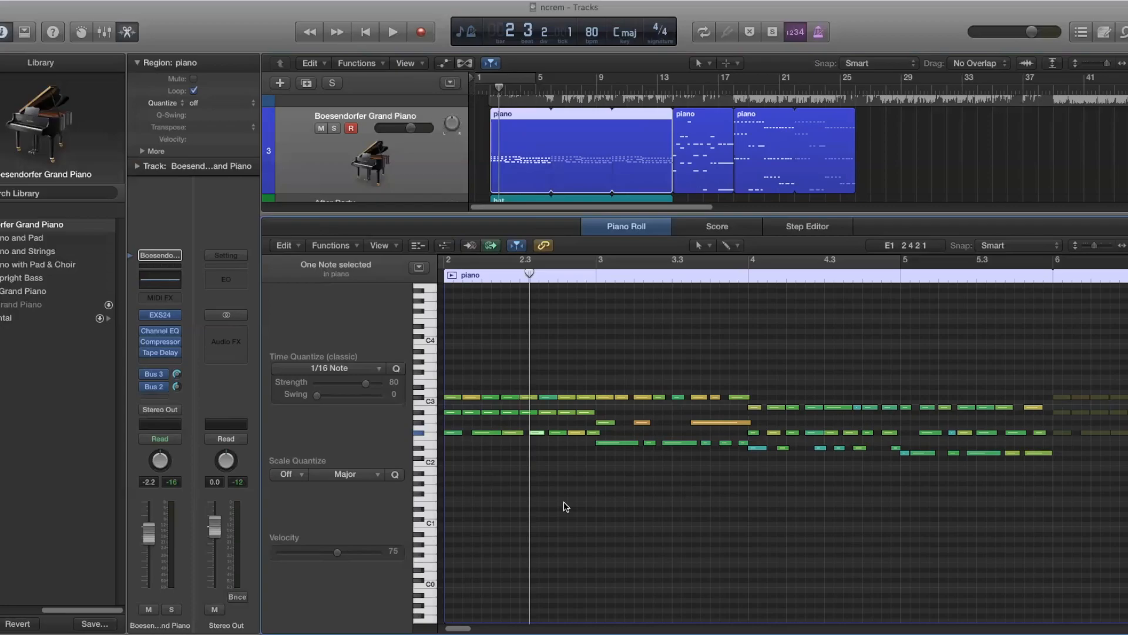
left_click(567, 275)
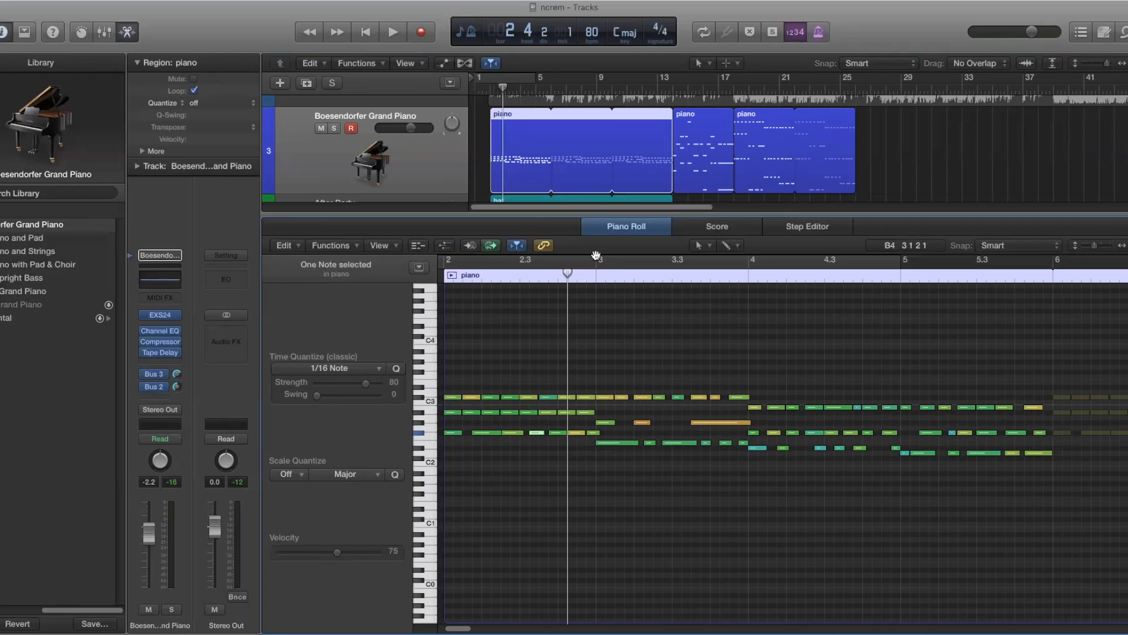
Step: Place the playhead at bar 3 and audition the first three notes of that bar's lowest line
left_click(596, 275)
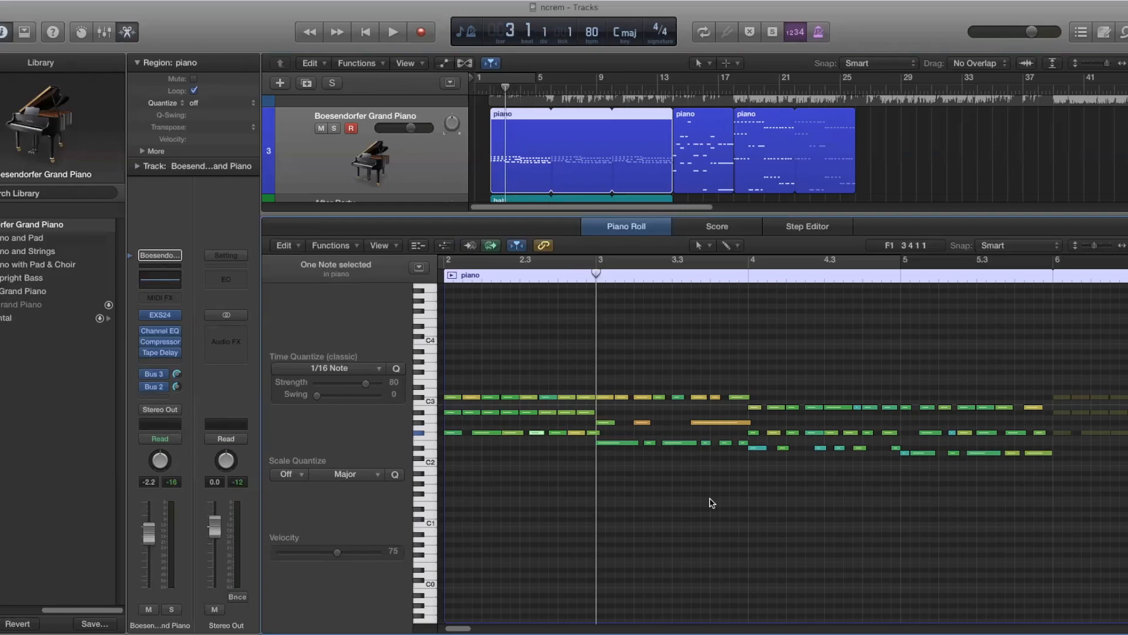
left_click(623, 445)
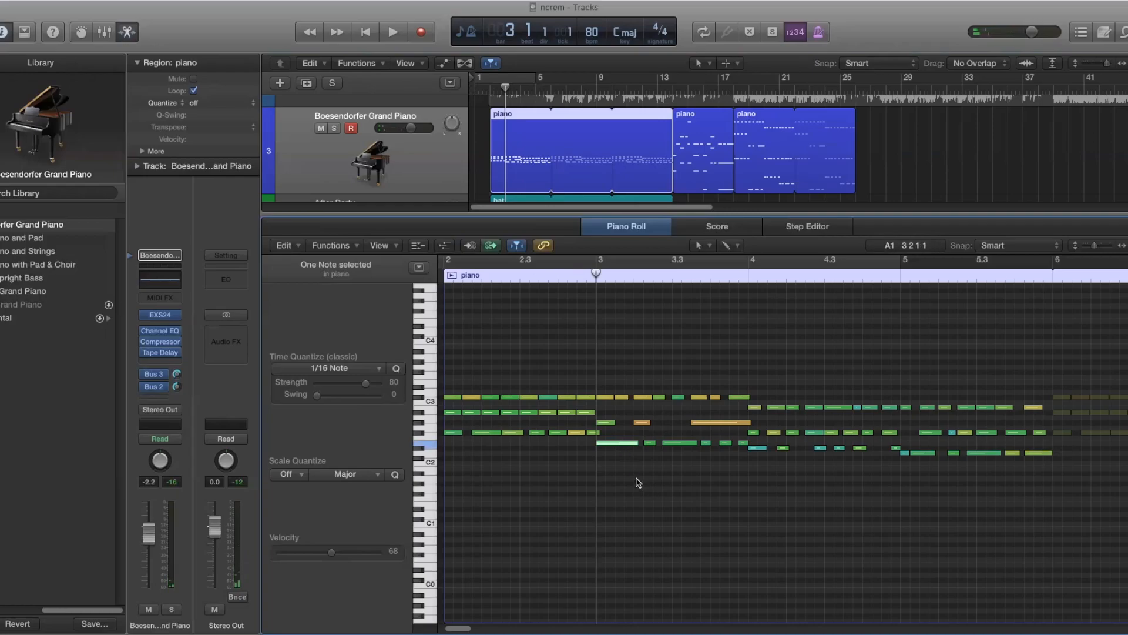
left_click(650, 444)
left_click(676, 443)
mouse_move(705, 447)
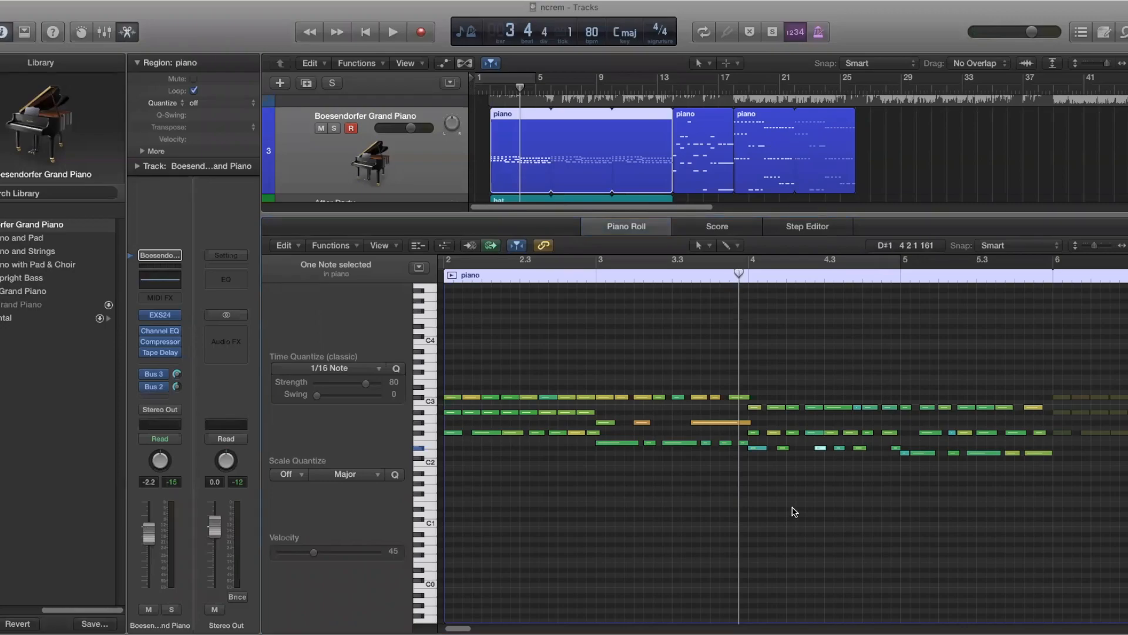
Step: Audition the first low note of bar 4, and step the playhead through beats 2 and 3 to the start of bar 5
left_click(754, 448)
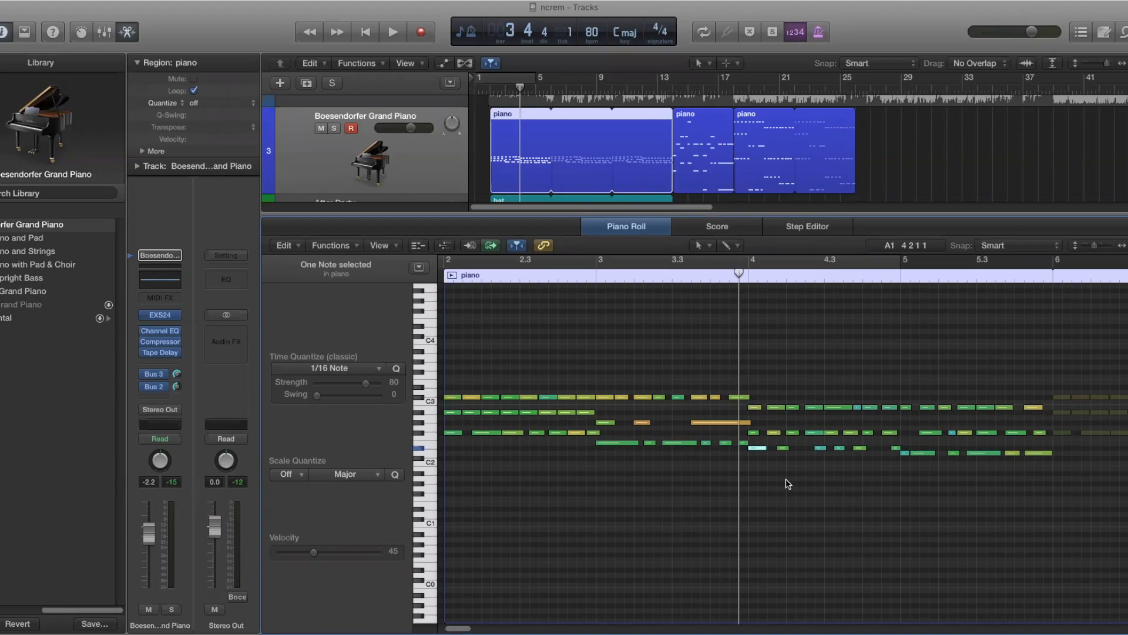
left_click(788, 276)
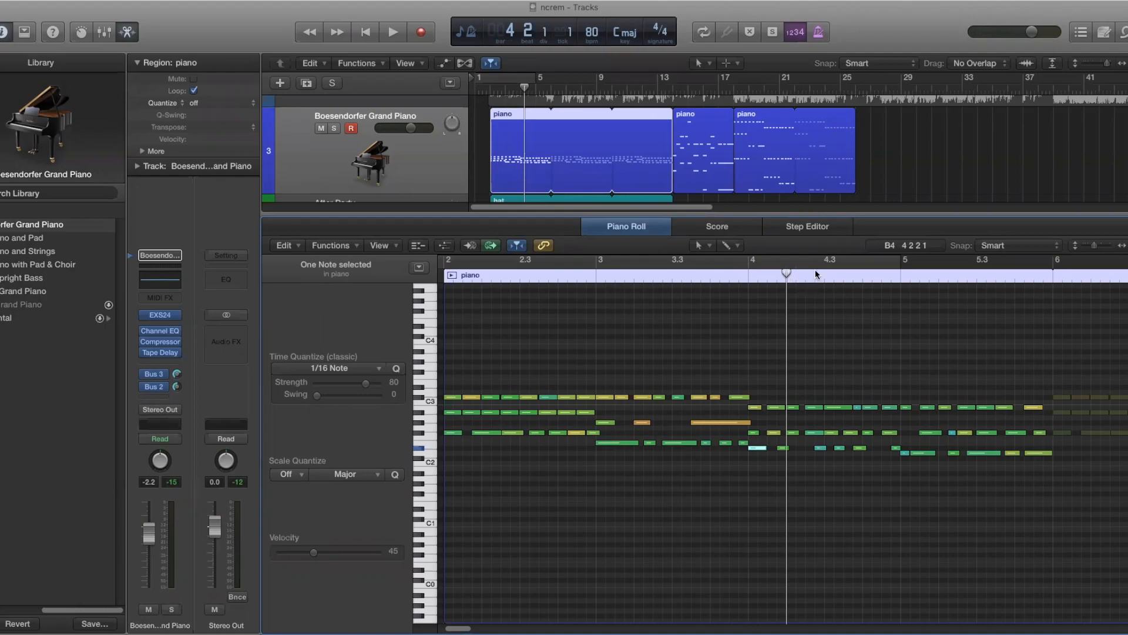
left_click(824, 275)
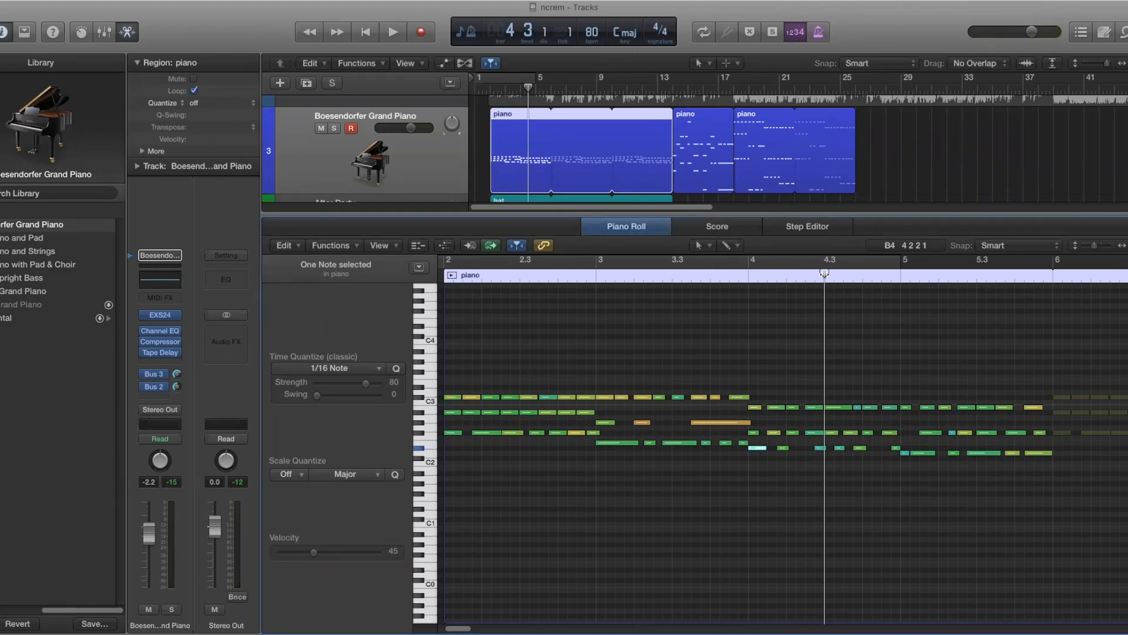
left_click(900, 276)
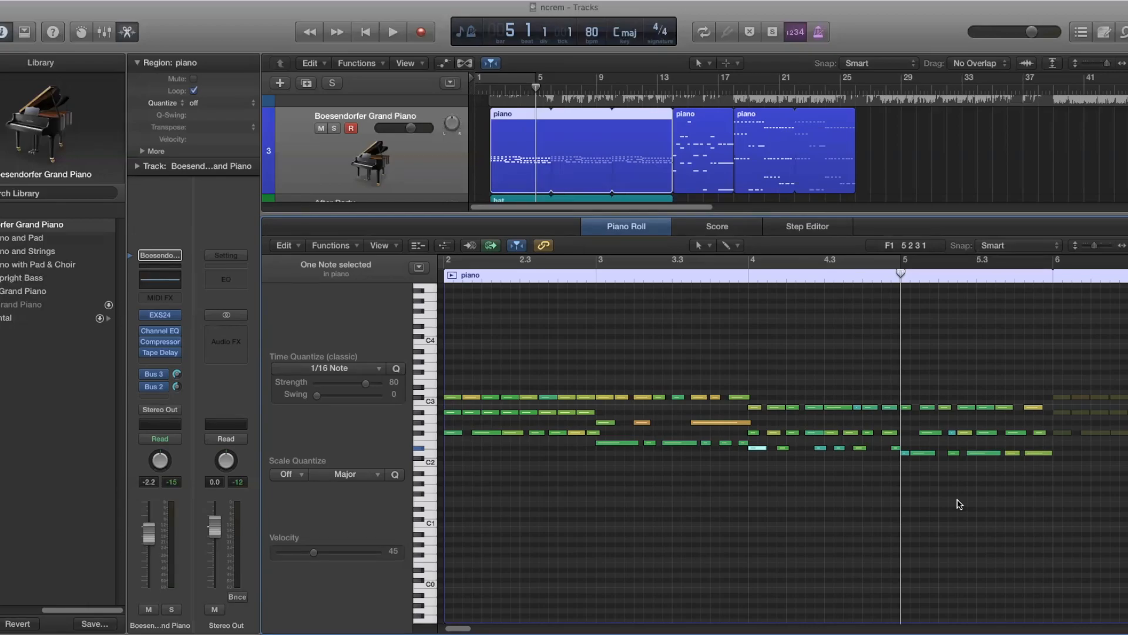
Step: Play the soloed first piano region from just before bar 2 to the end of bar 5, following its notes in the Piano Roll
key("space")
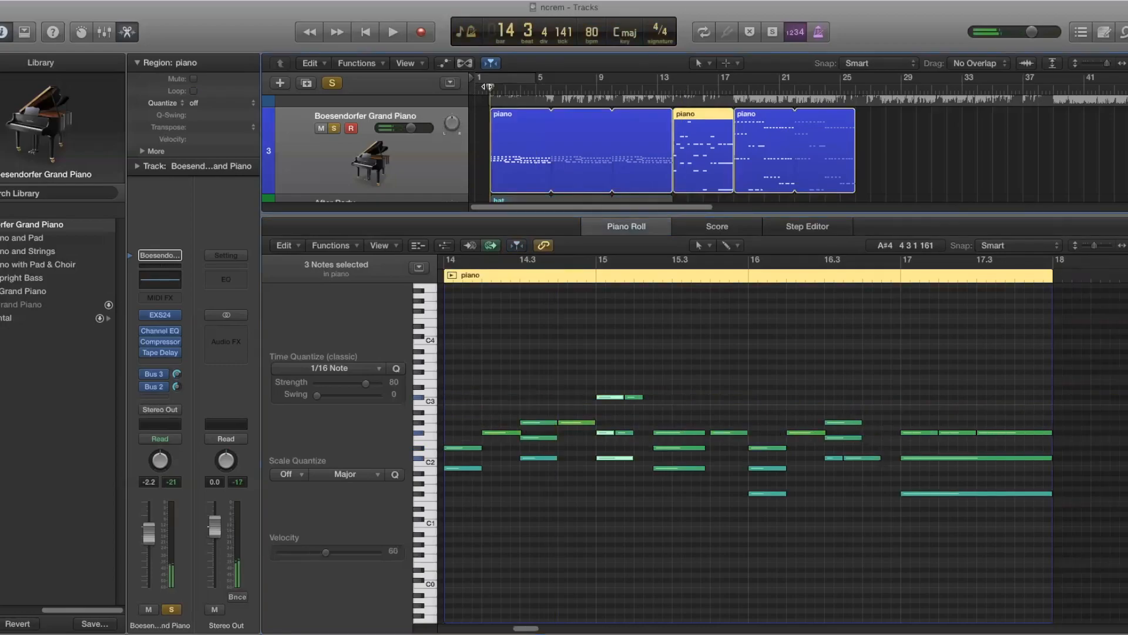
left_click(511, 151)
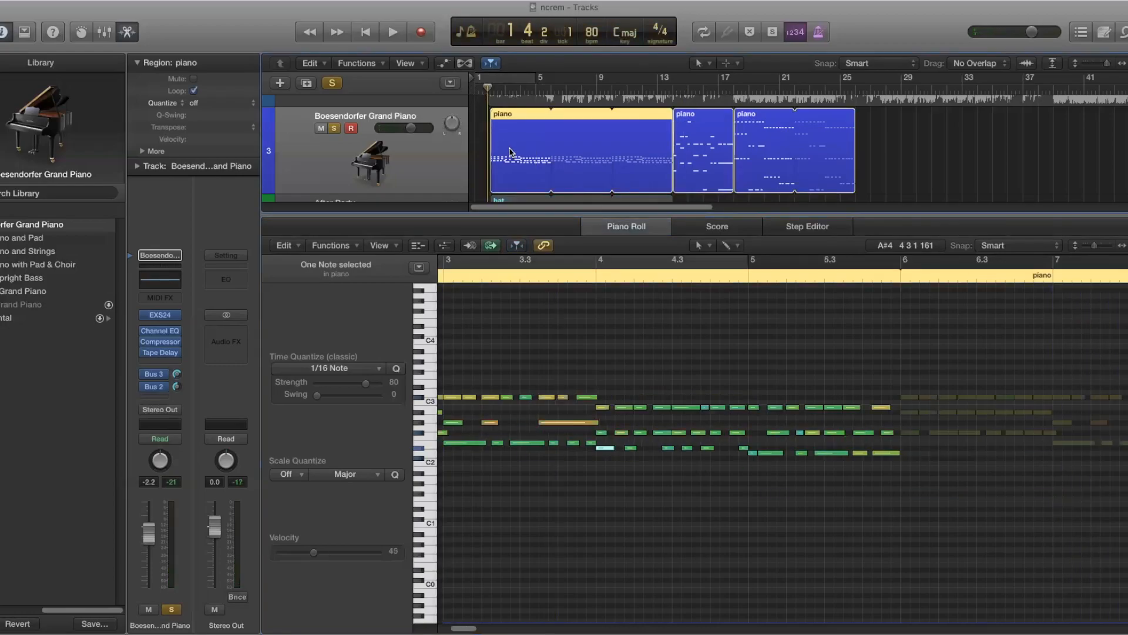
key("space")
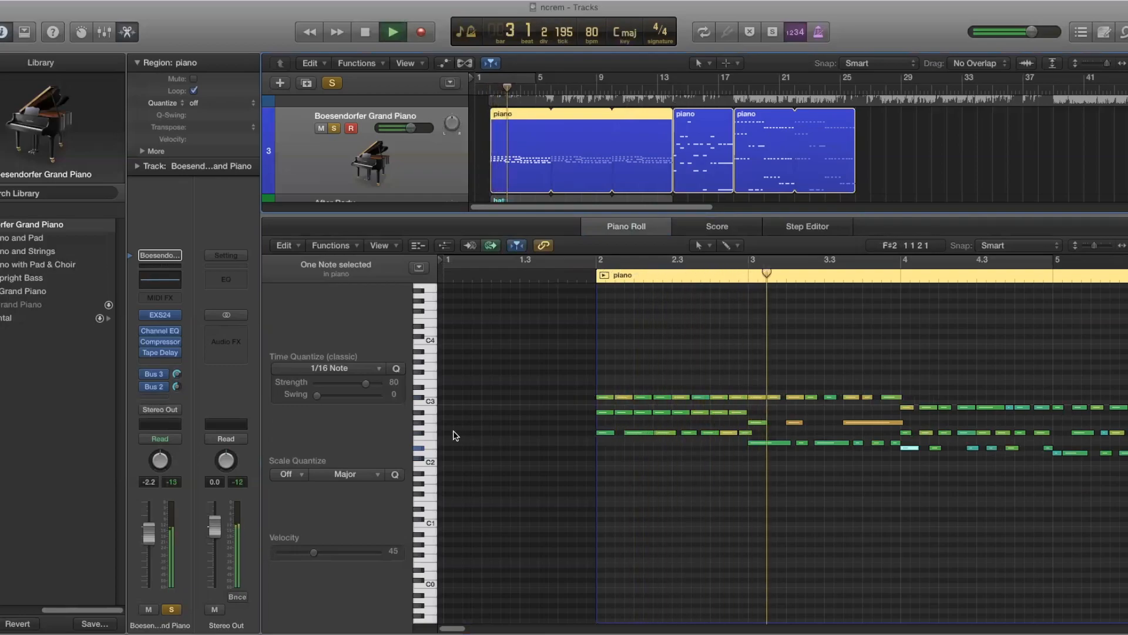
left_click_drag(457, 628, 462, 628)
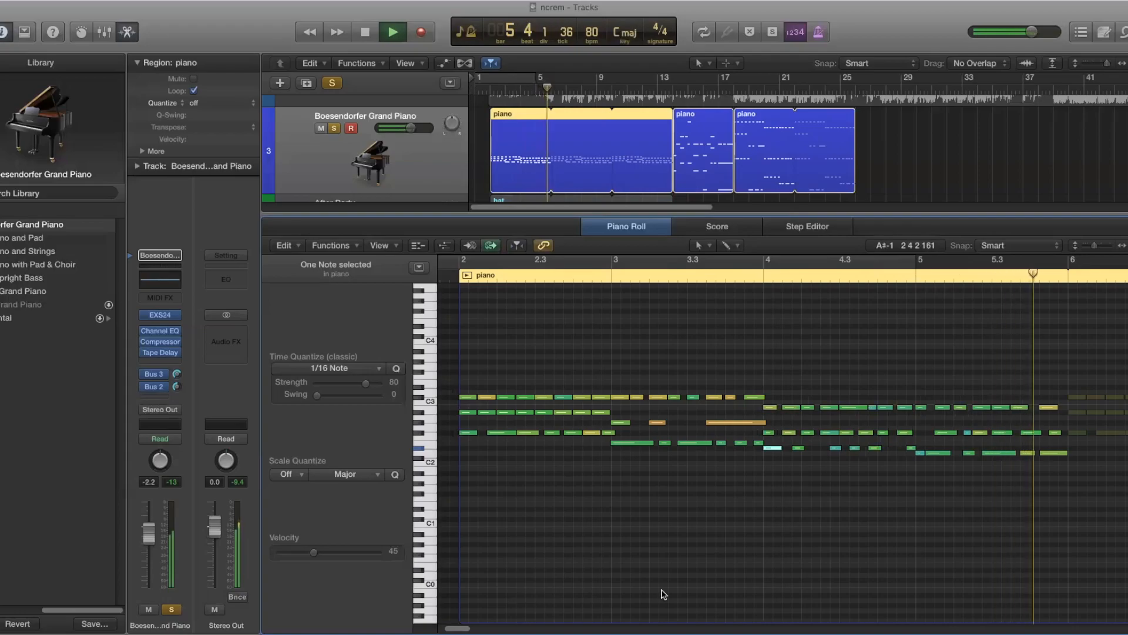
key("space")
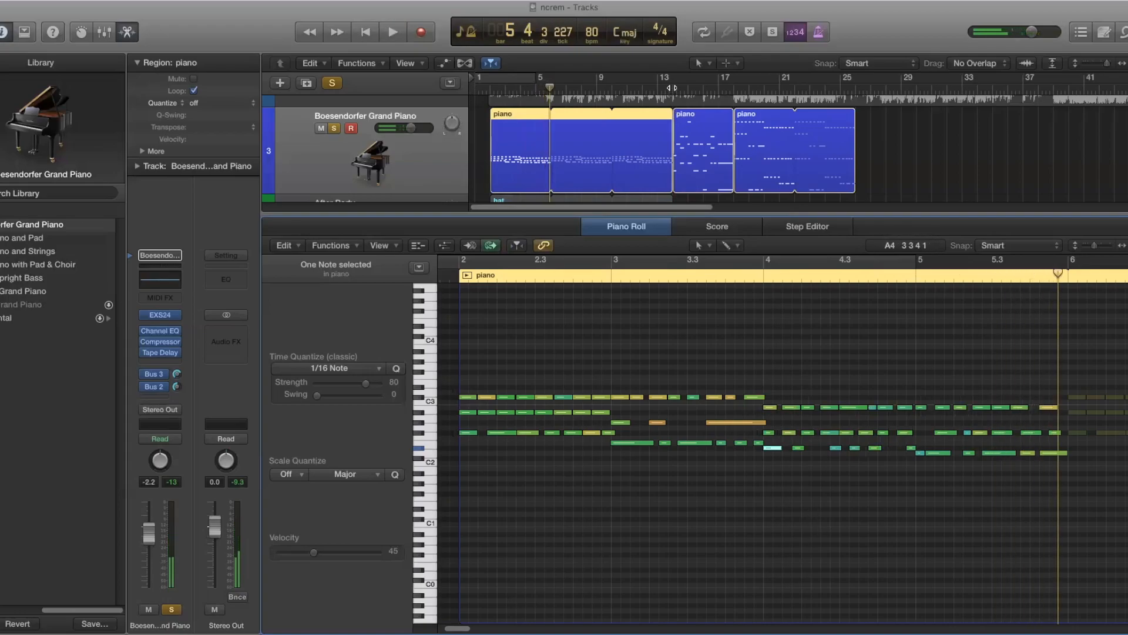
Step: Play the second piano region from bar 14 into bar 17 with its notes shown in the Piano Roll
left_click(672, 85)
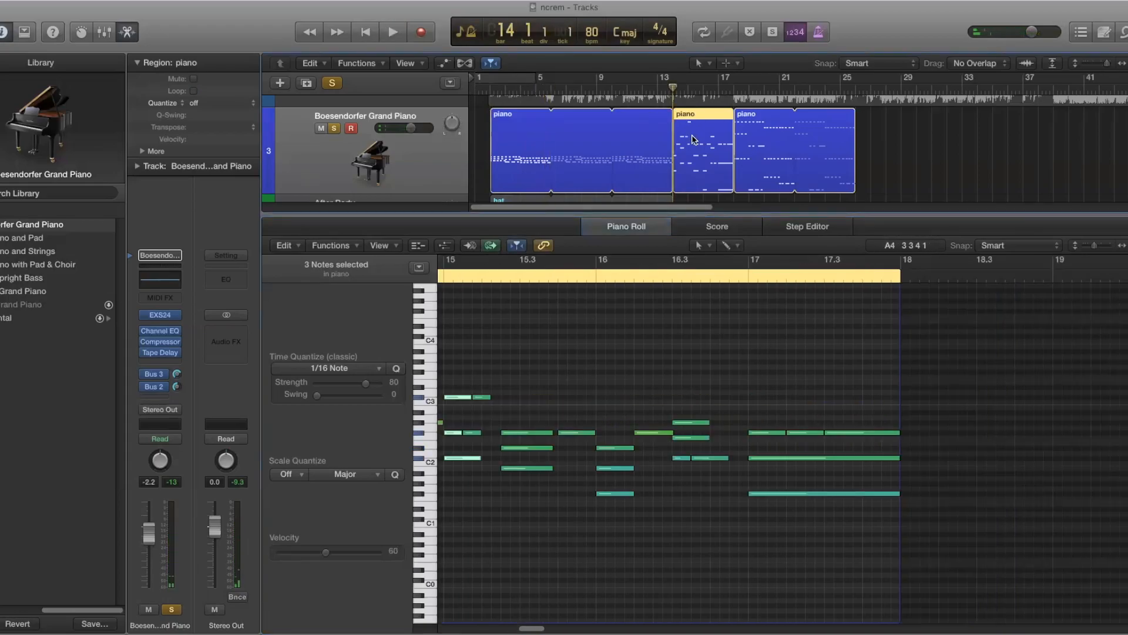
key("space")
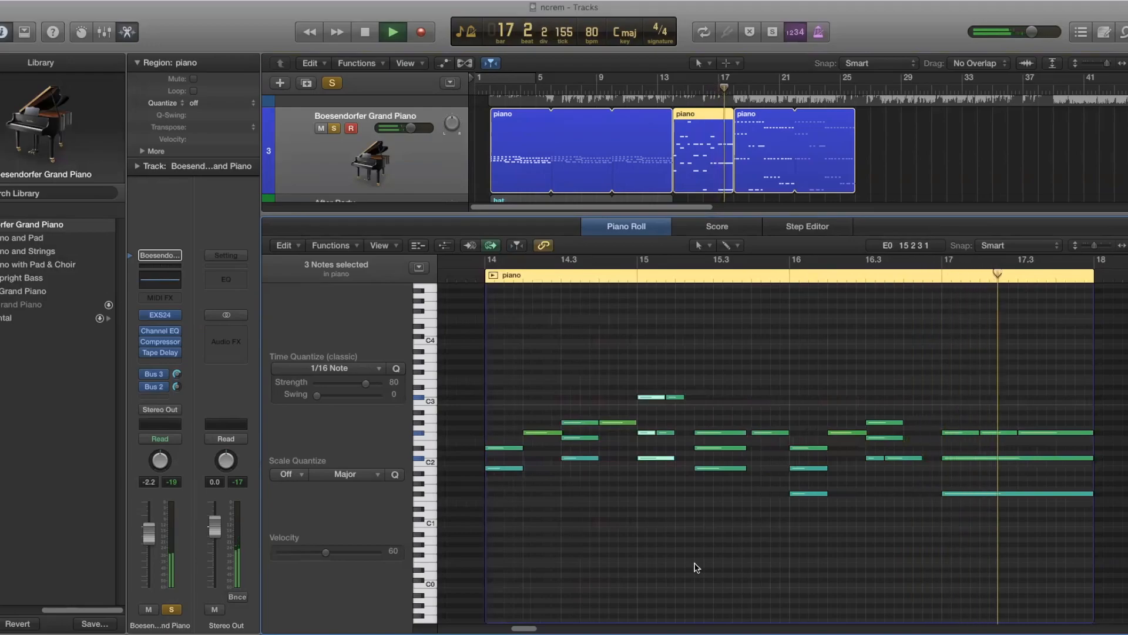
key("space")
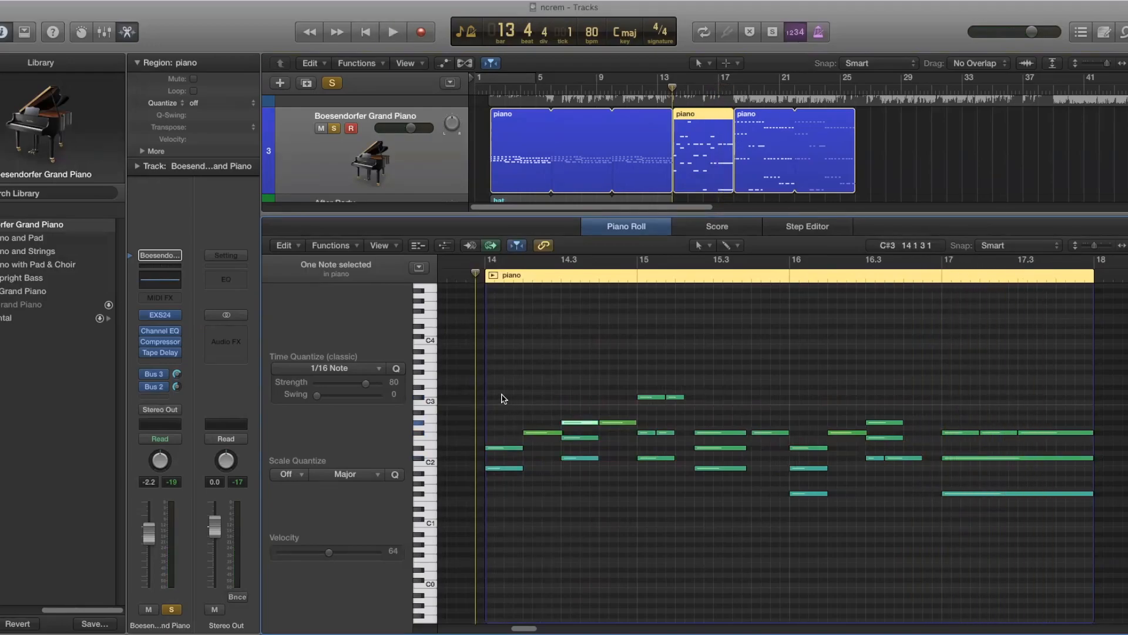
Step: Audition bar 14's opening B1 and D#2 and the F#2 on beat 2, and select the three notes together
left_click(506, 469)
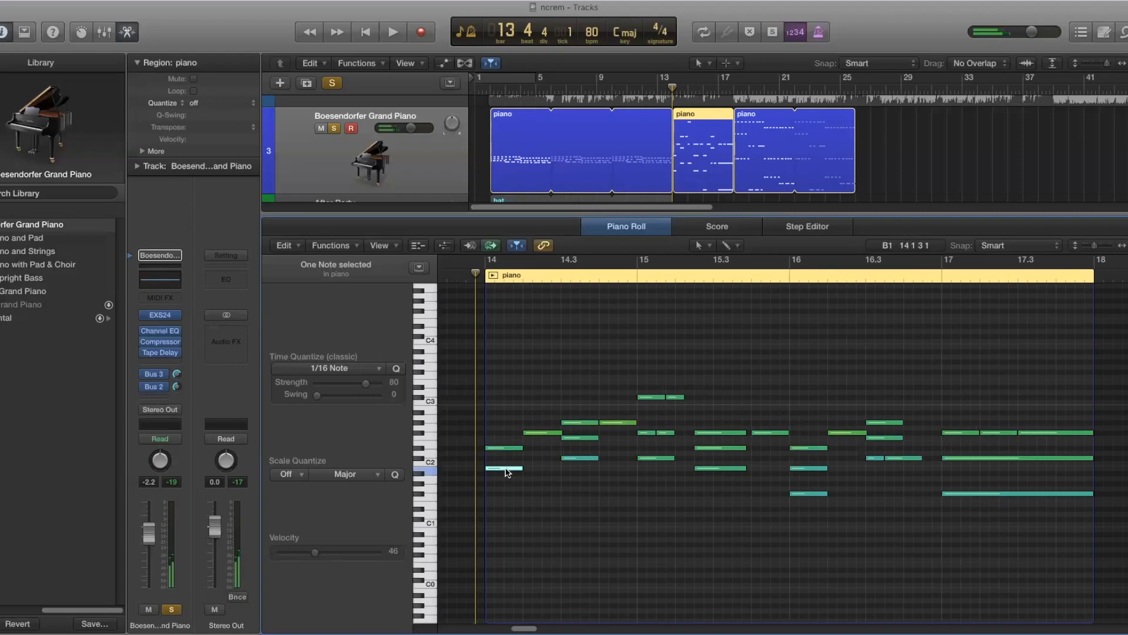
left_click(507, 448)
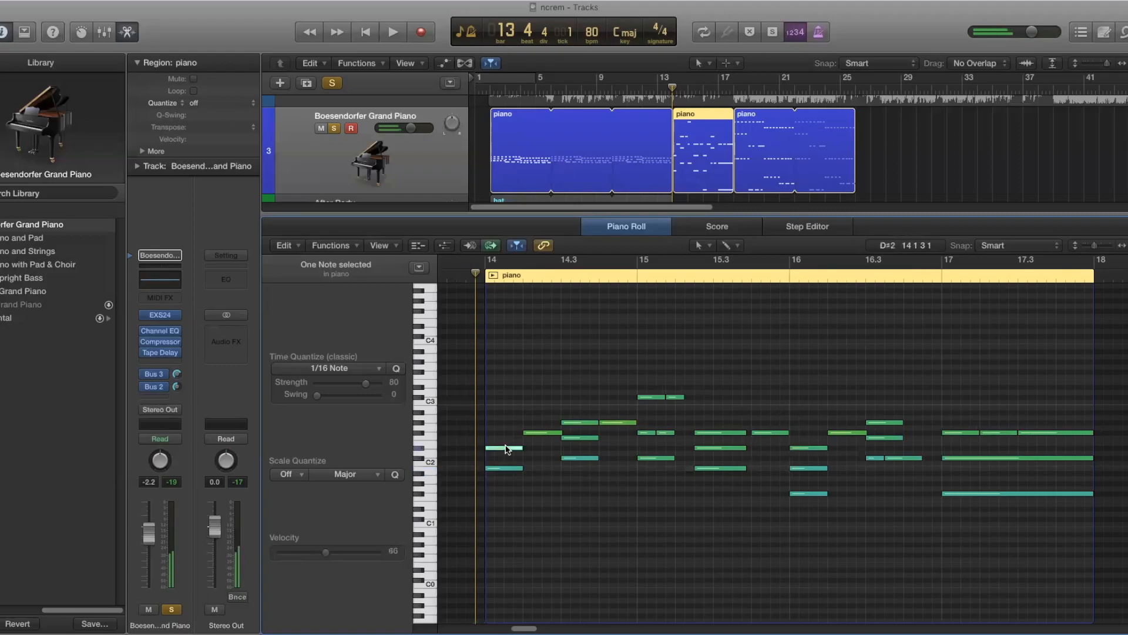
left_click(536, 433)
left_click(536, 433)
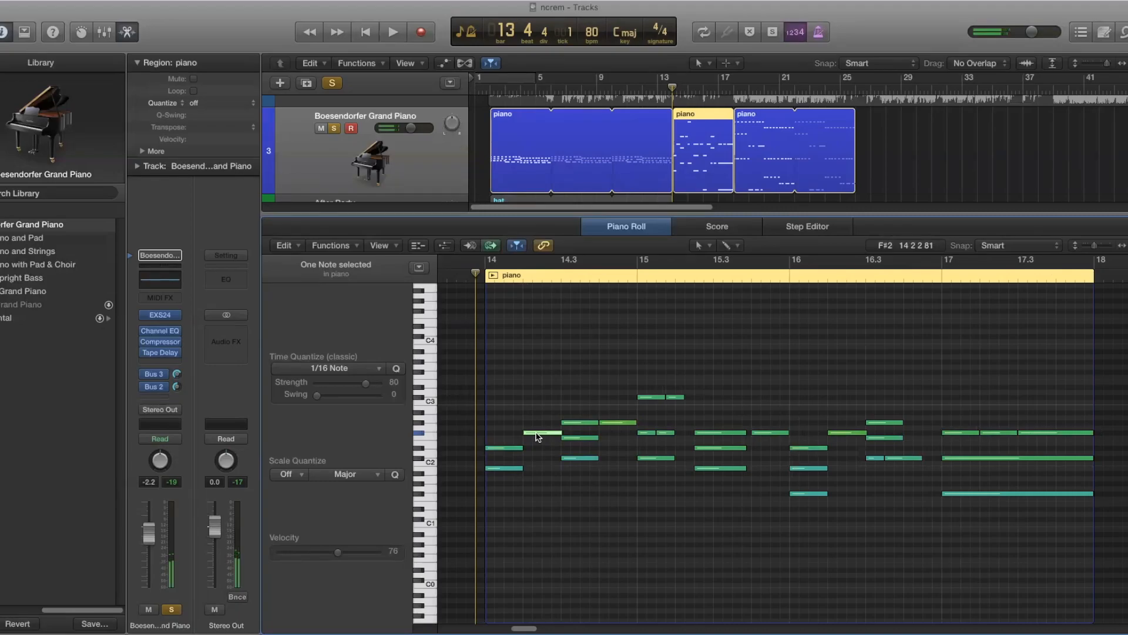
left_click(515, 516)
left_click_drag(516, 515, 558, 376)
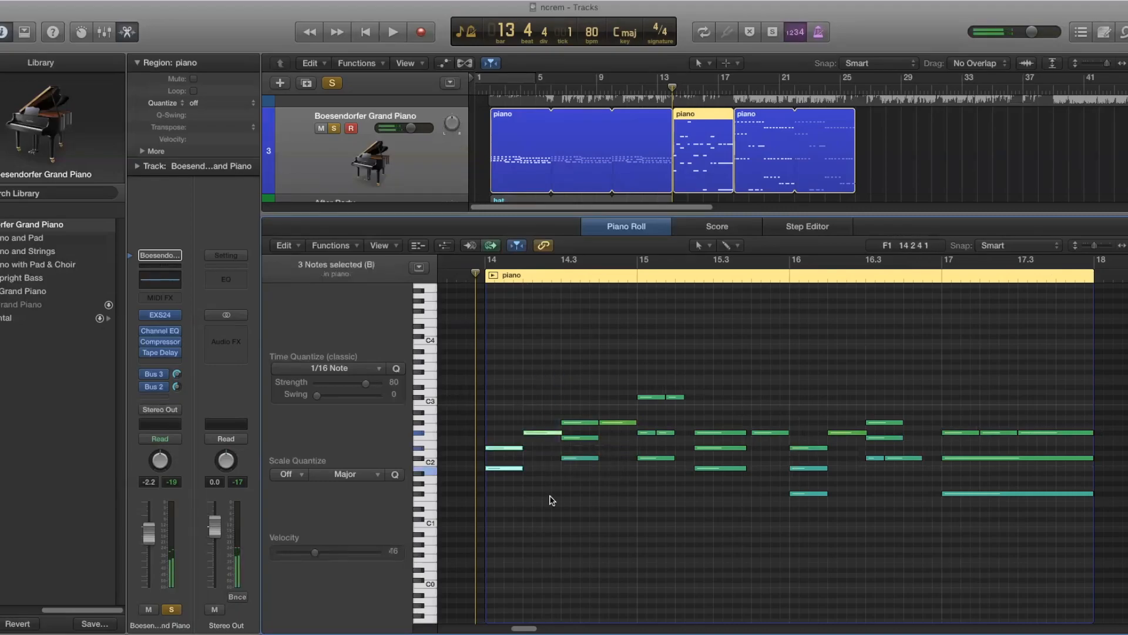
Step: Audition the rest of bar 14: F#2 on beat 2, the three-note chord on beat 3 and G#2 on beat 4
left_click(536, 433)
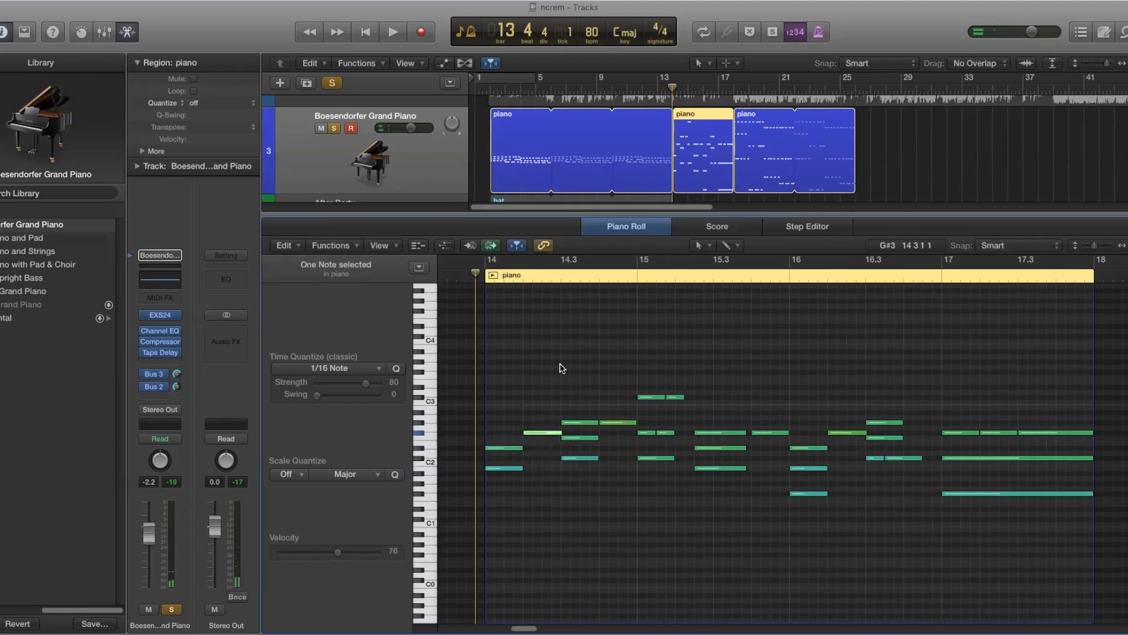
left_click_drag(574, 486, 577, 411)
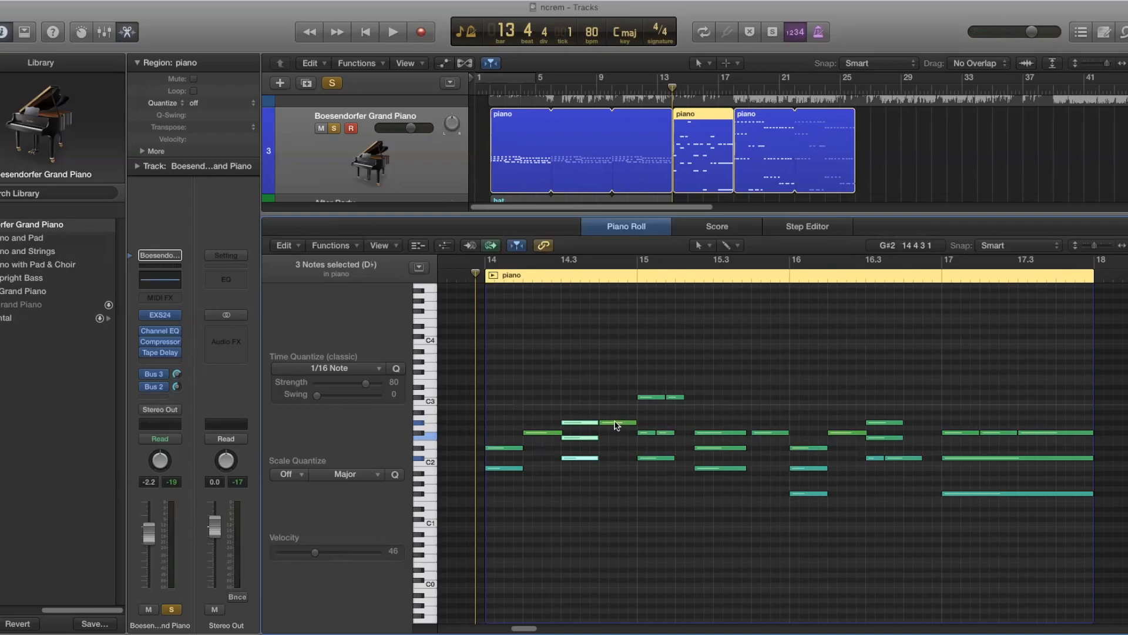
left_click(617, 422)
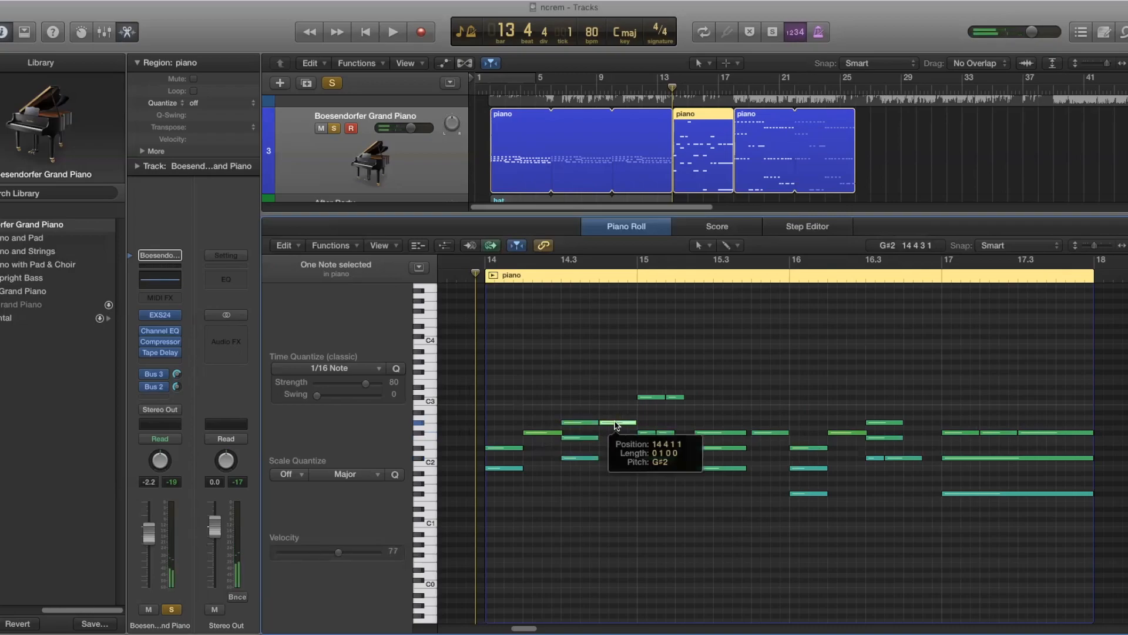
Step: Place the playhead at bar 15, audition its opening C#2, F#2 and C#3 notes, and move the playhead to beat 2
left_click(634, 270)
left_click(653, 458)
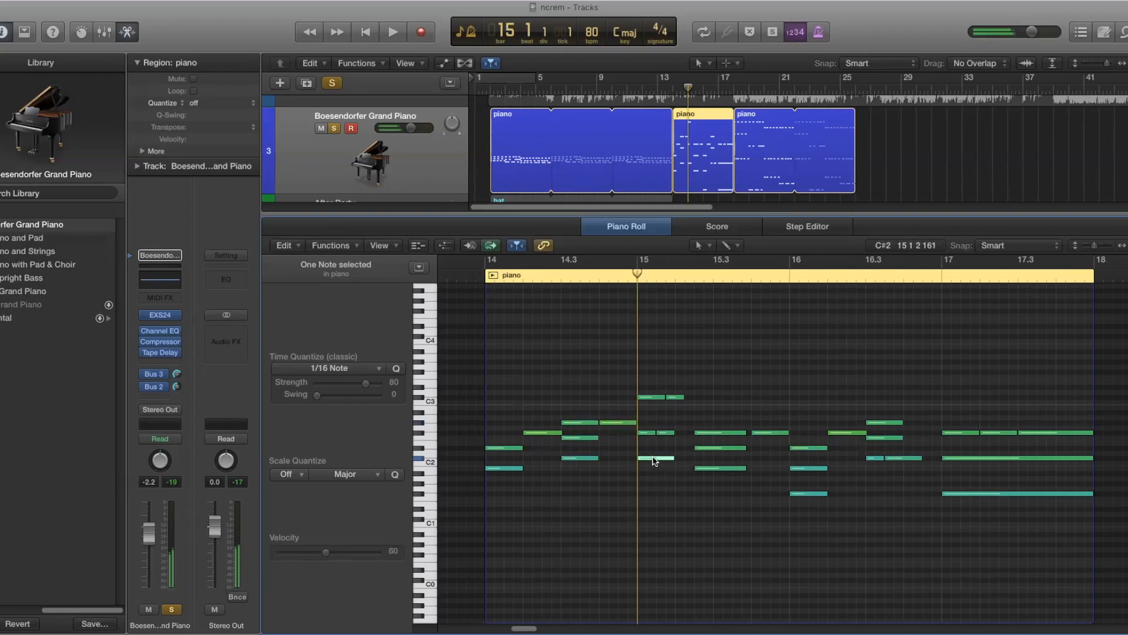
left_click(649, 397)
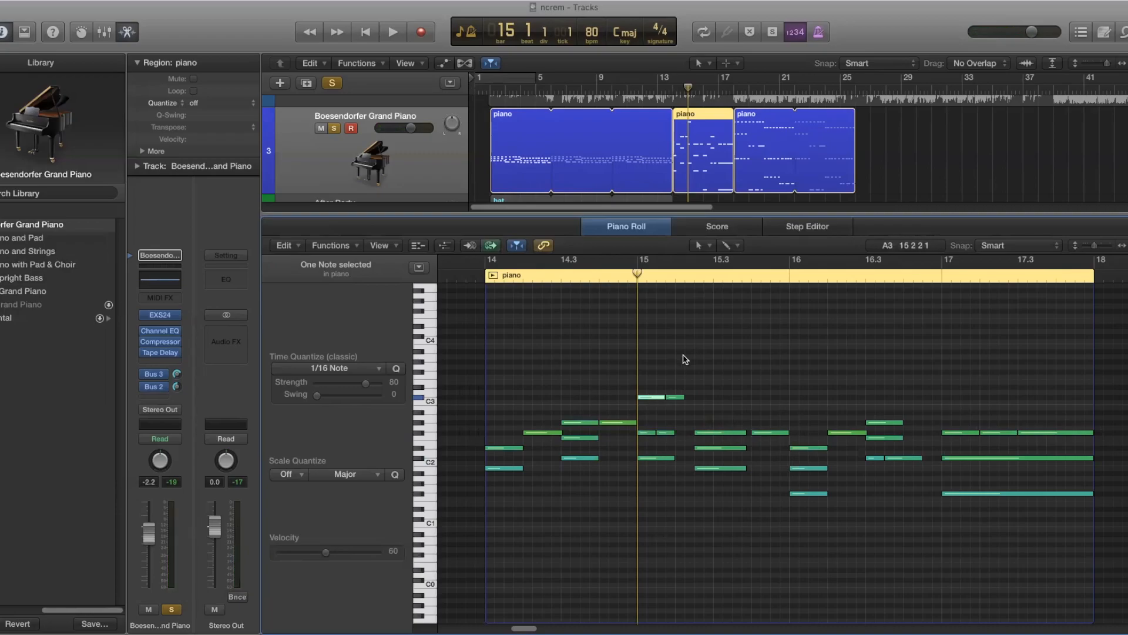
left_click(666, 433)
left_click(675, 397)
left_click(680, 279)
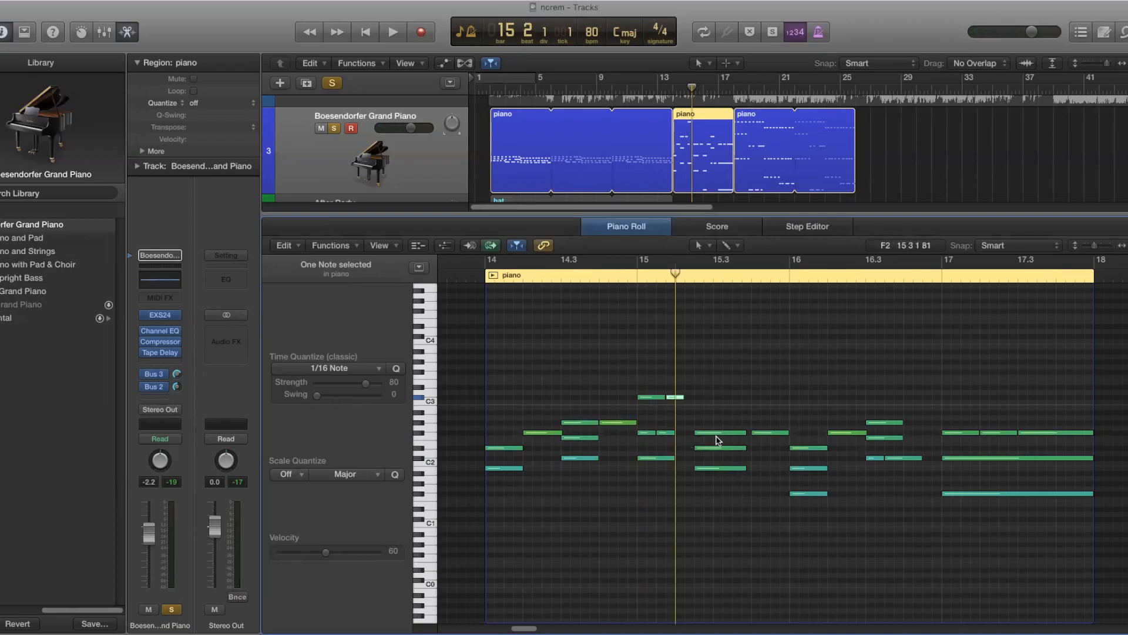
Step: Audition the B1, D#2 and F#2 chord after beat 2 of bar 15, and the F#2 on beat 4
left_click_drag(714, 490, 721, 390)
left_click(710, 469)
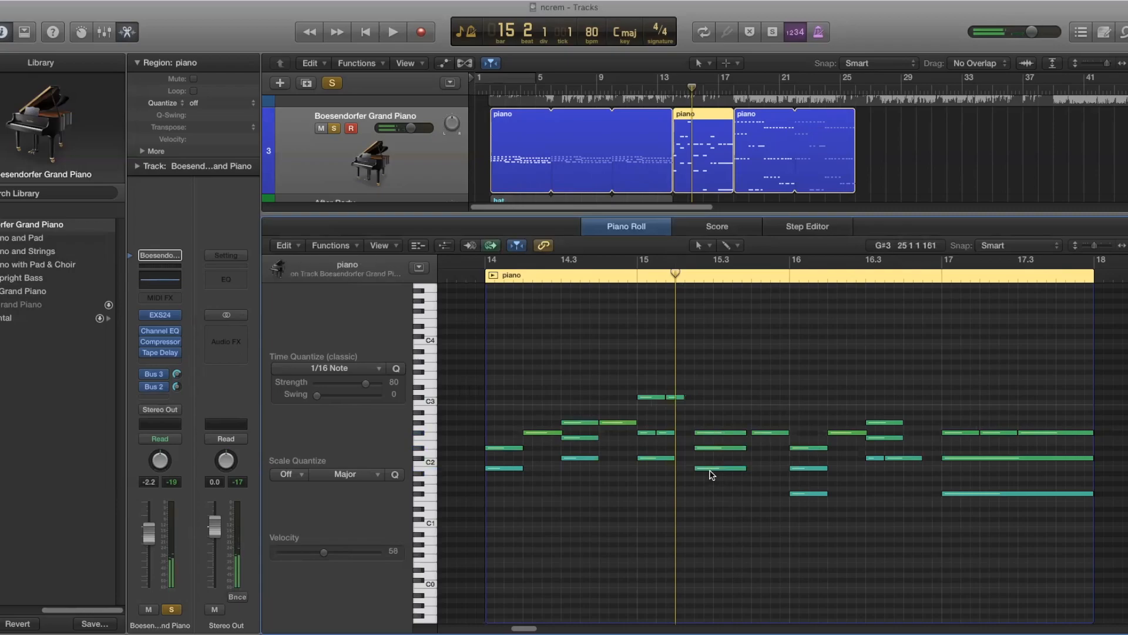
left_click(712, 447)
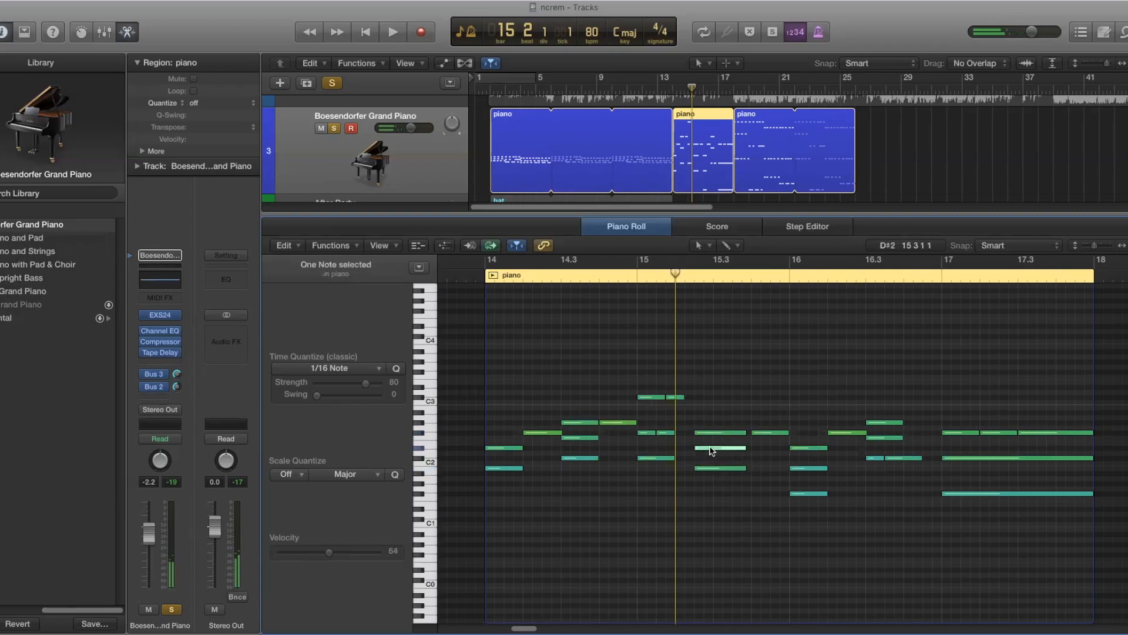
left_click(715, 434)
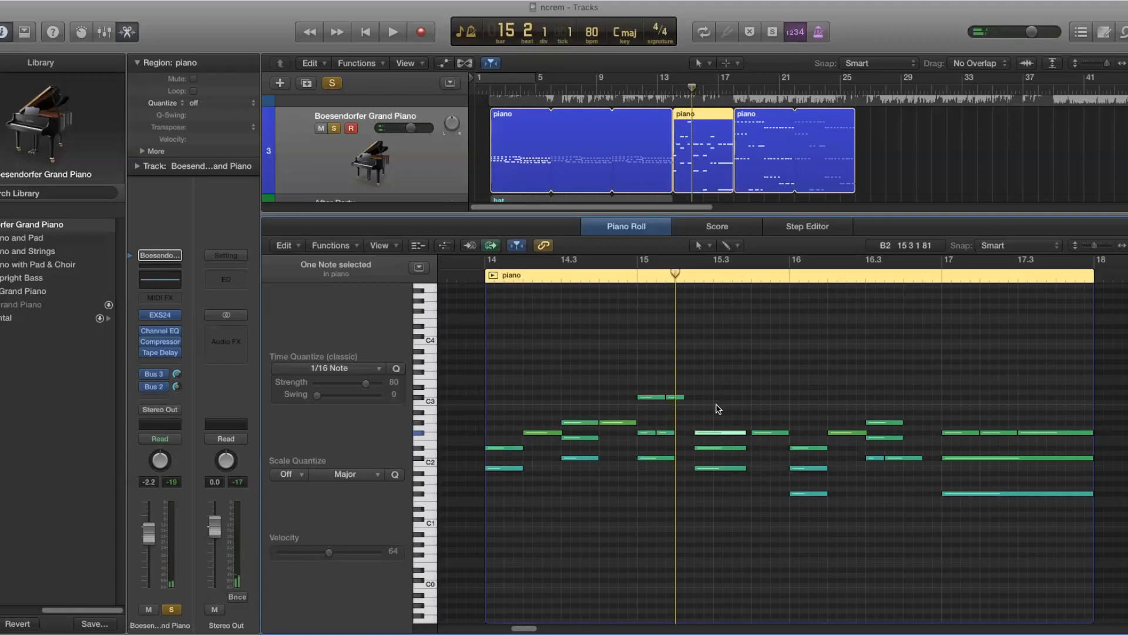
left_click(770, 434)
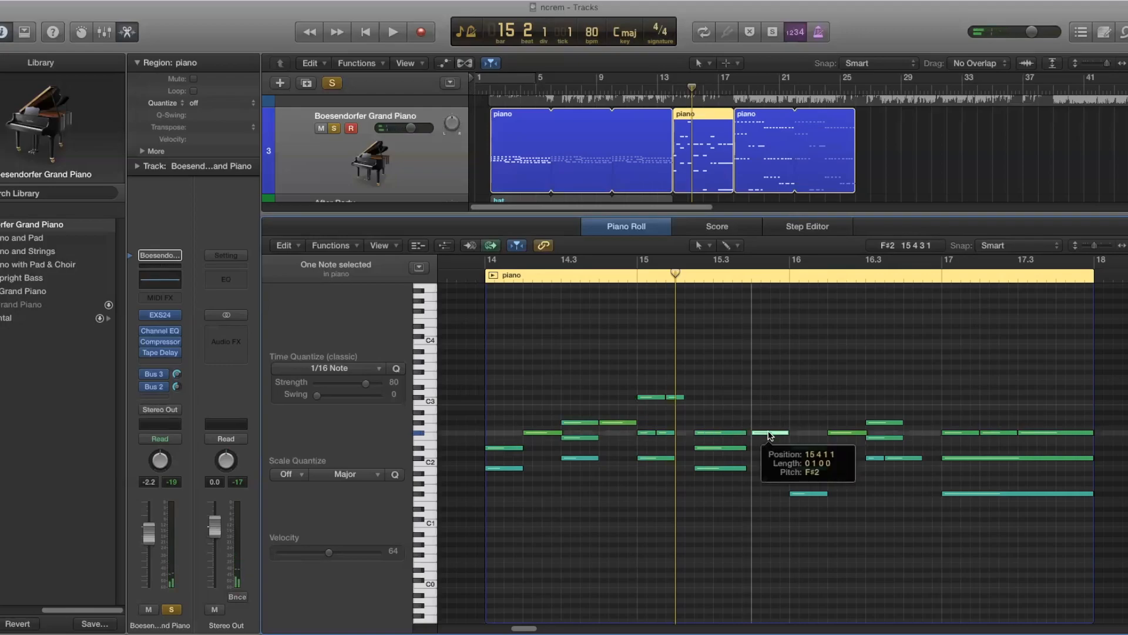
Step: Place the playhead at bar 16 and audition its opening D#2, B1 and F#1 singly and as a selected chord
scroll(566, 315, "right", 5)
left_click(582, 276)
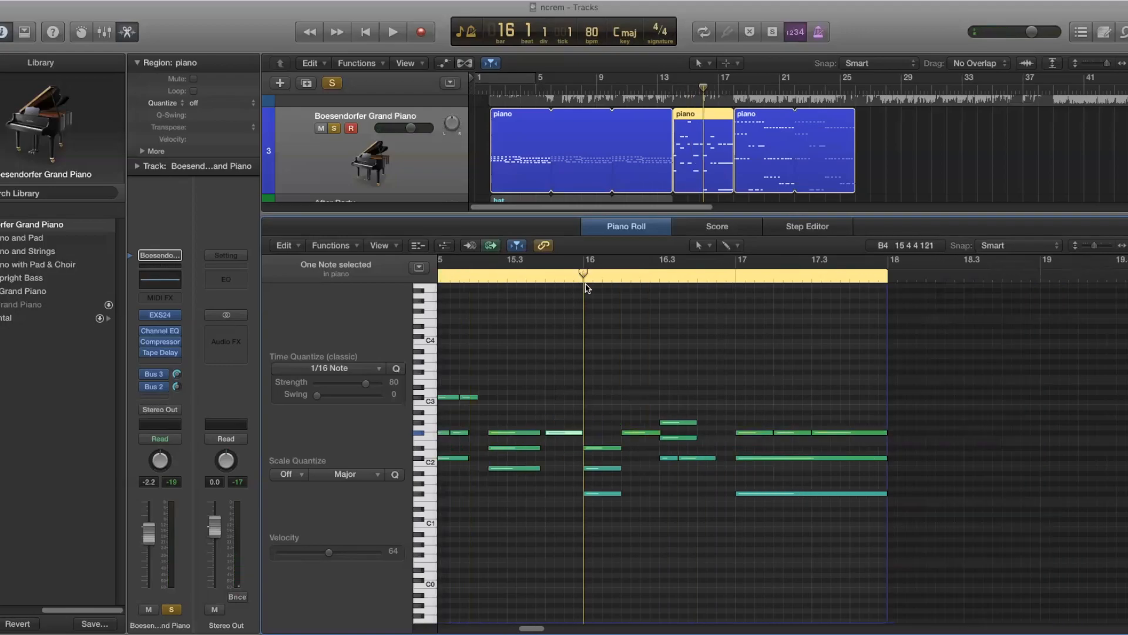
left_click(604, 448)
left_click(604, 468)
left_click(604, 494)
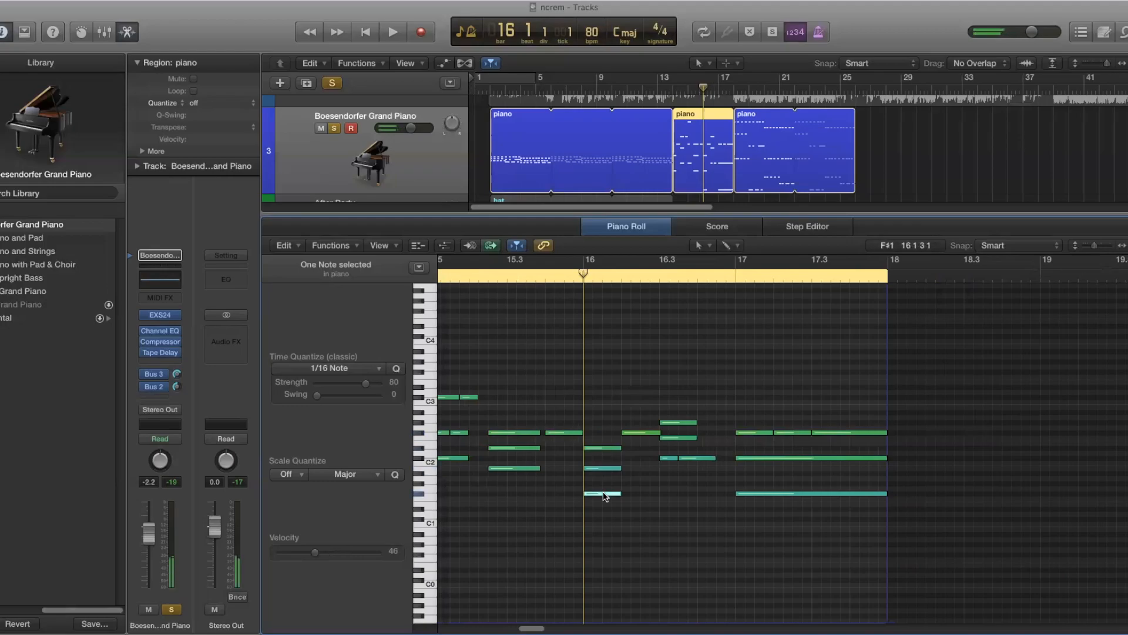
left_click_drag(614, 510, 616, 403)
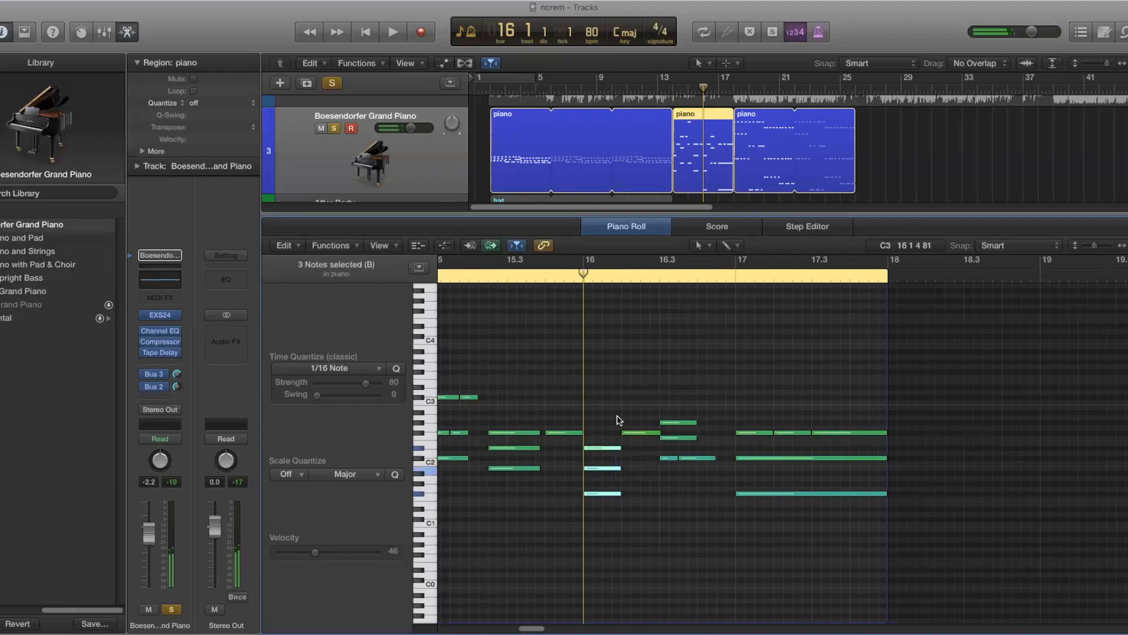
Step: Audition the F#2 on beat 2 of bar 16, the chord on beat 3 and its two successive C#2 notes
left_click(641, 434)
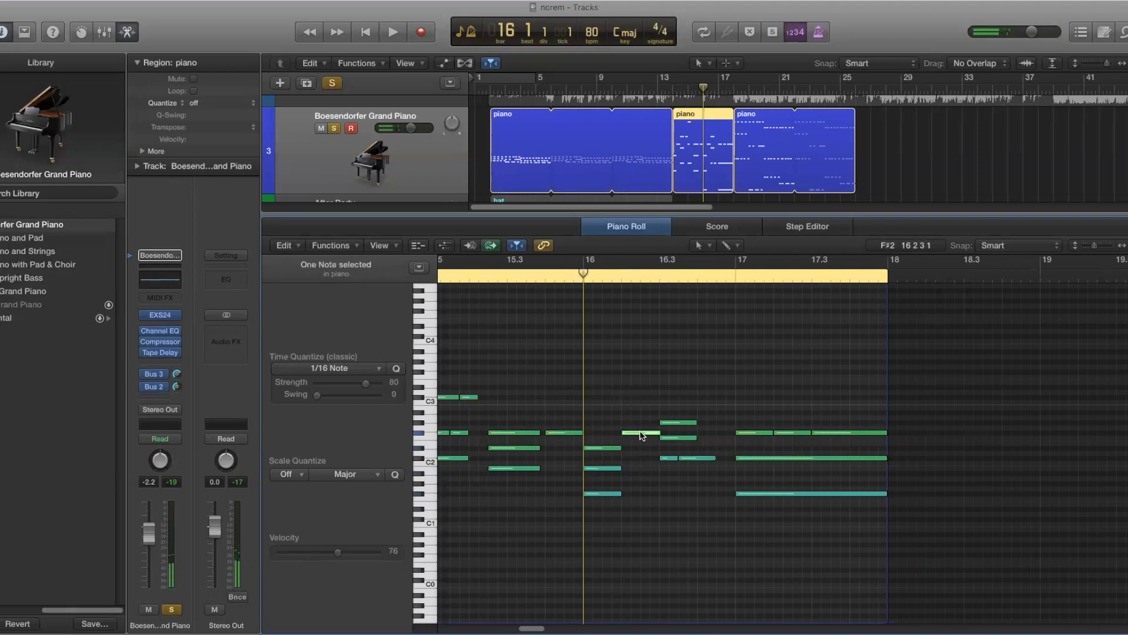
mouse_move(642, 435)
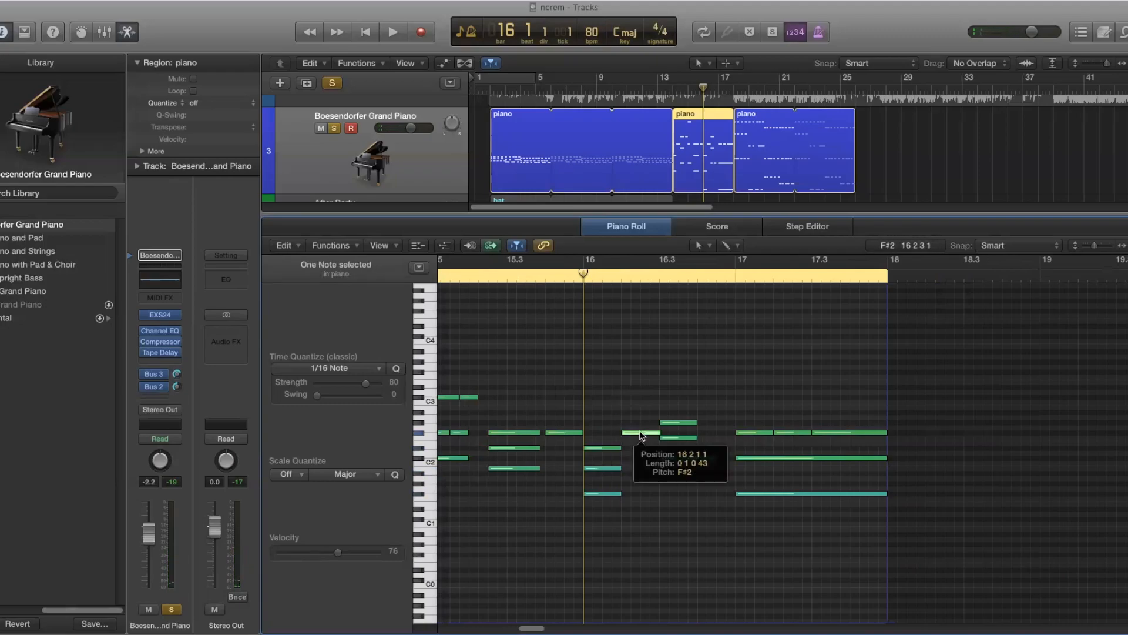
left_click_drag(663, 389, 670, 462)
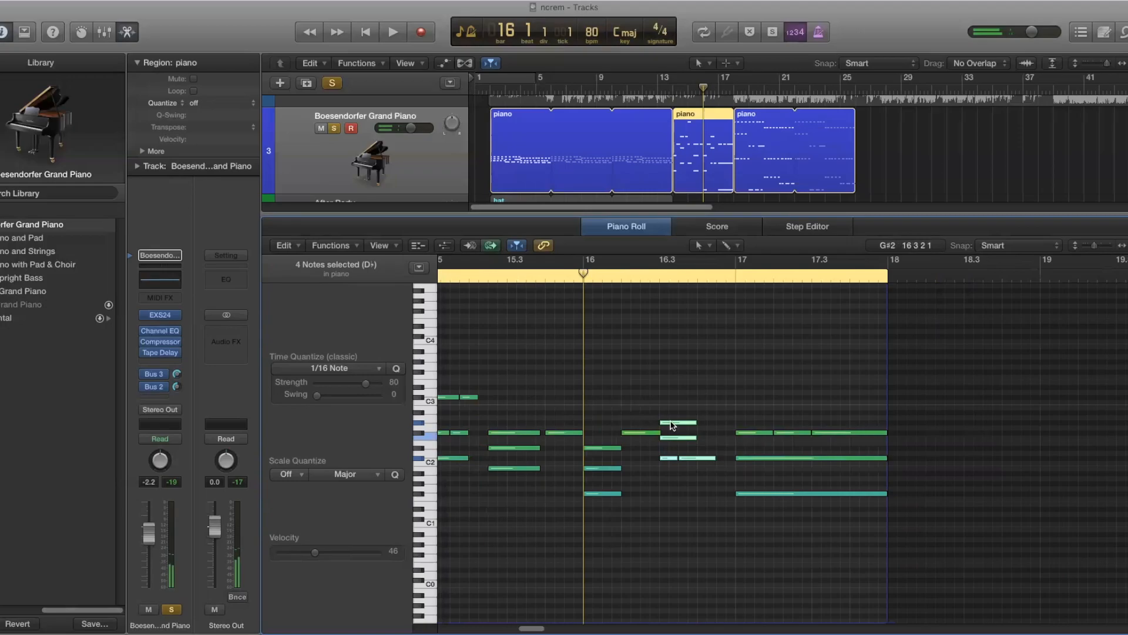
left_click(670, 459)
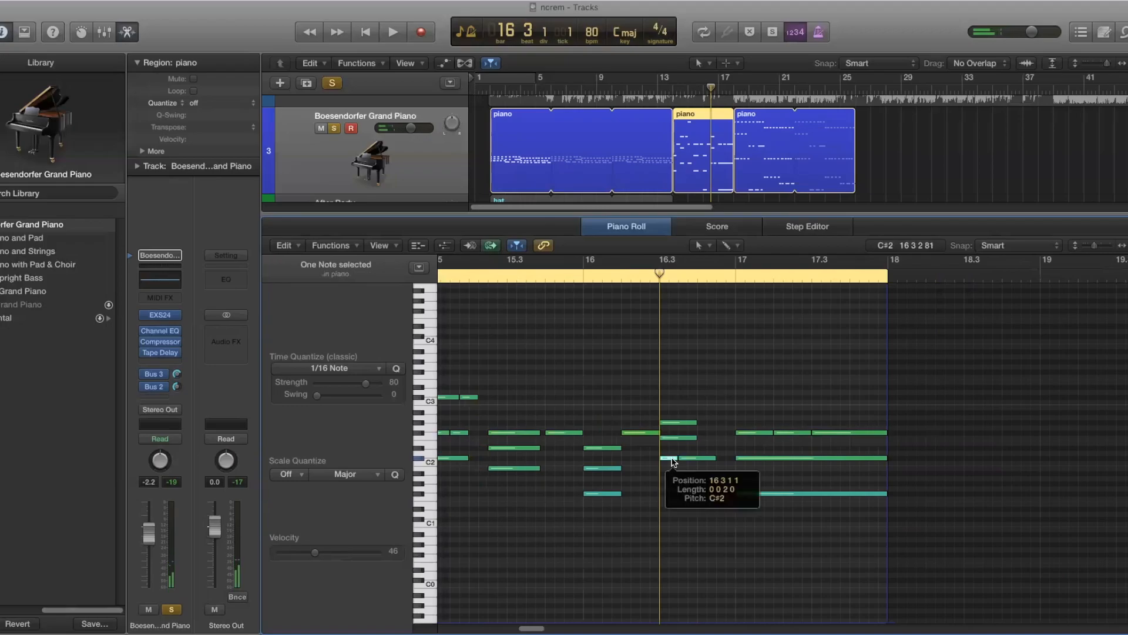
left_click(691, 462)
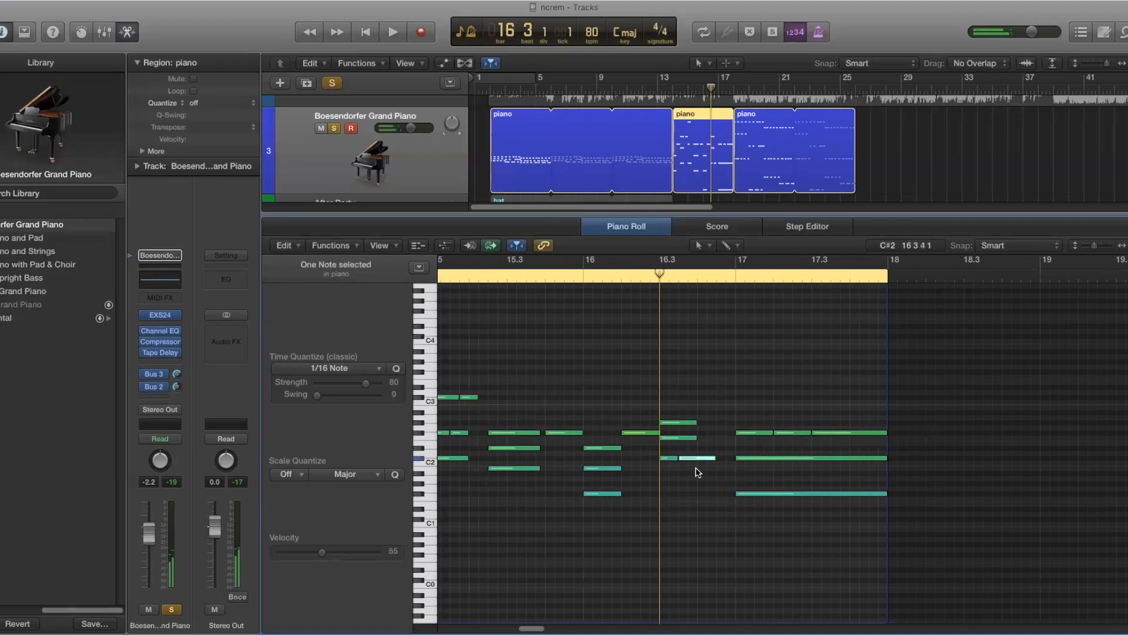
Step: Place the playhead at bar 17, audition its F#1, C#2 and F#2 notes, and select all five notes of the bar
left_click(735, 274)
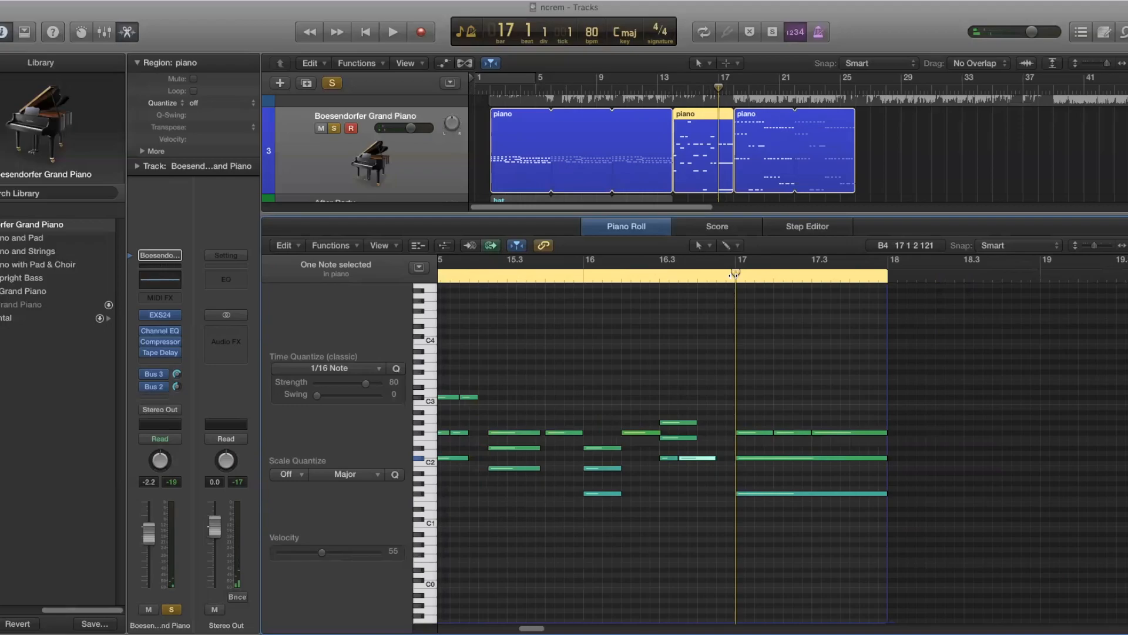
left_click(753, 494)
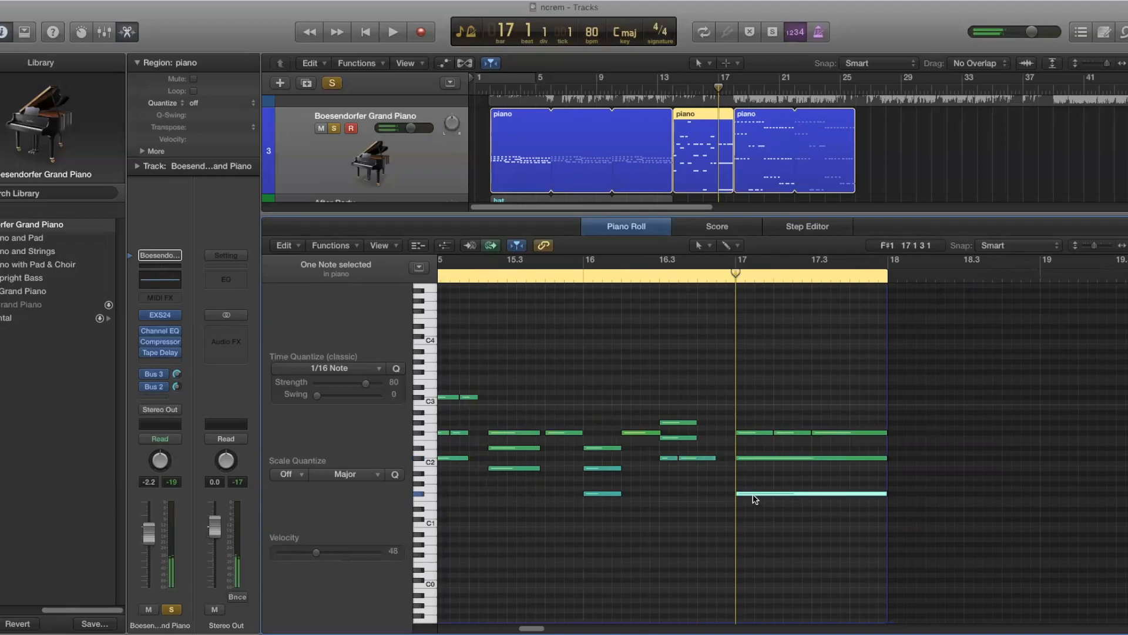
left_click(752, 459)
left_click(753, 434)
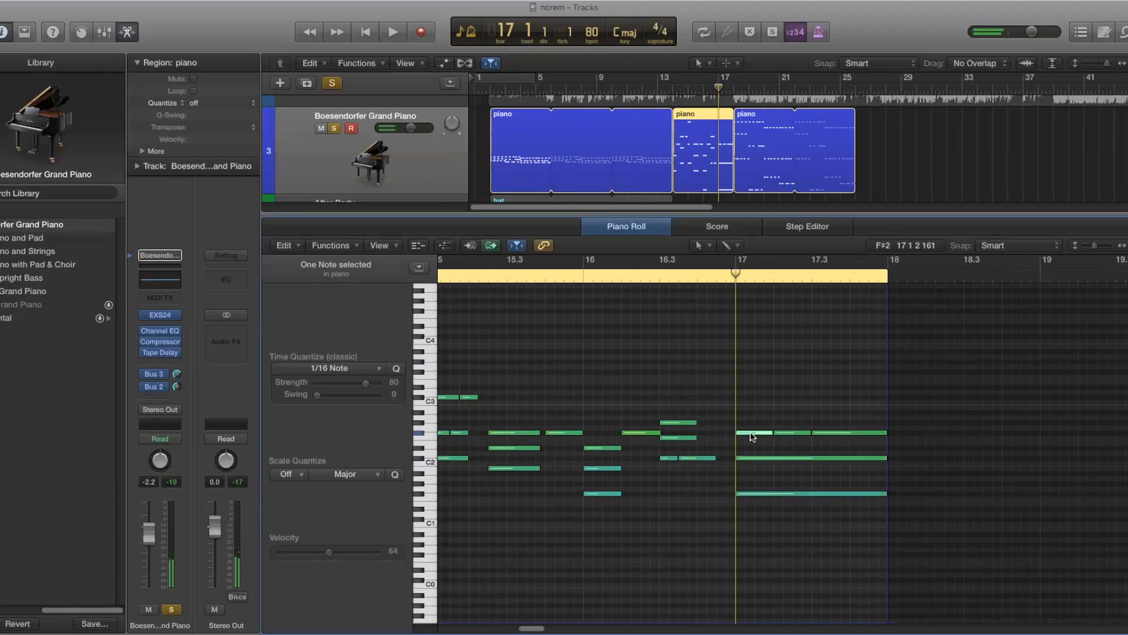
left_click_drag(771, 534, 884, 397)
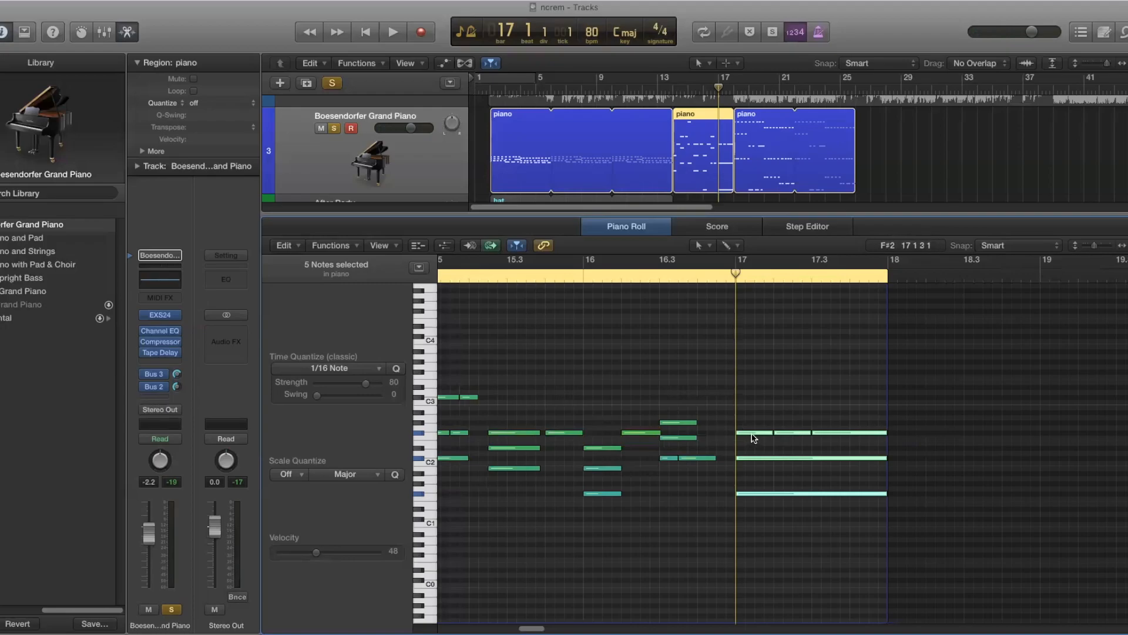
mouse_move(754, 438)
Step: Play the second piano region from bar 14, and show the third piano region's notes before stopping at beat 3 of bar 18
left_click(674, 85)
key("space")
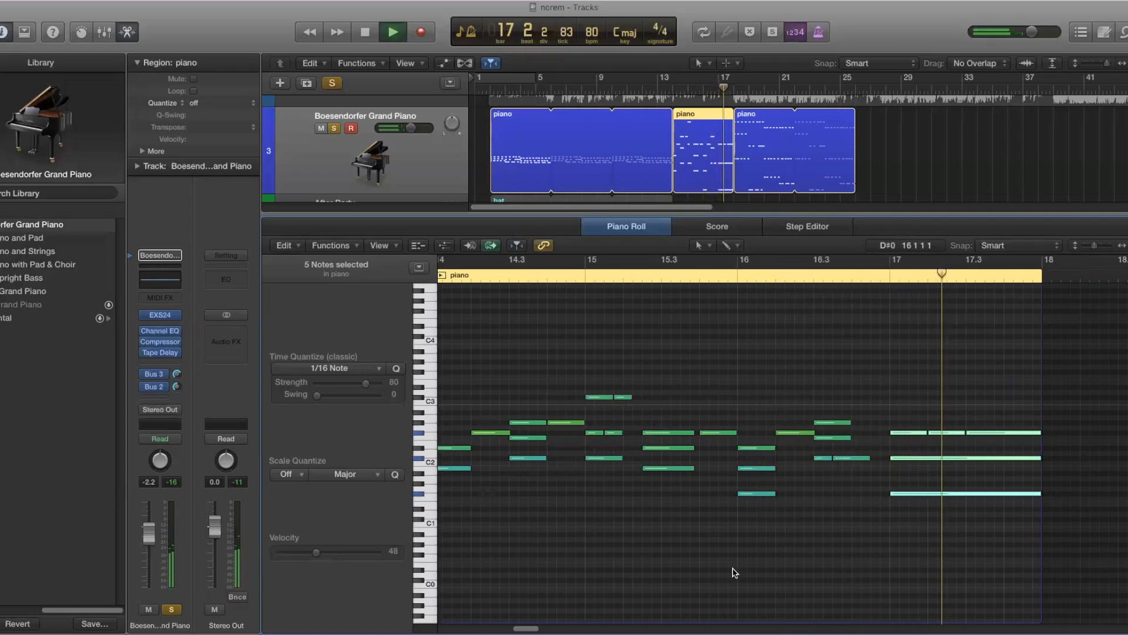
left_click(763, 161)
key("space")
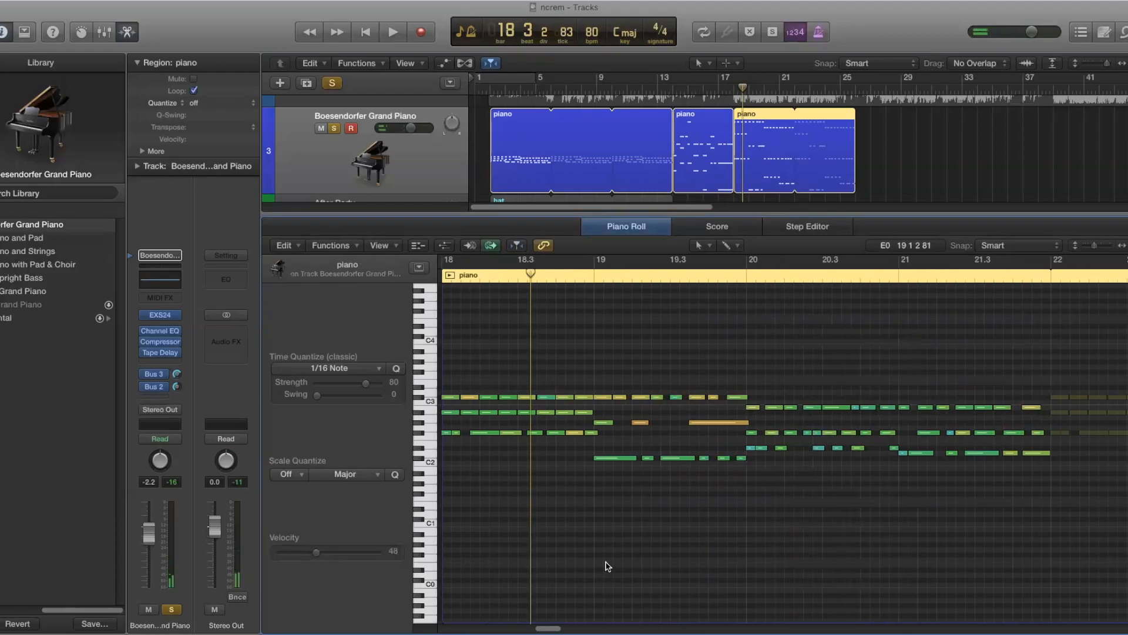
Step: Return to the first piano region and audition the C#3, G#2 and E2 that open bar 3
left_click(542, 154)
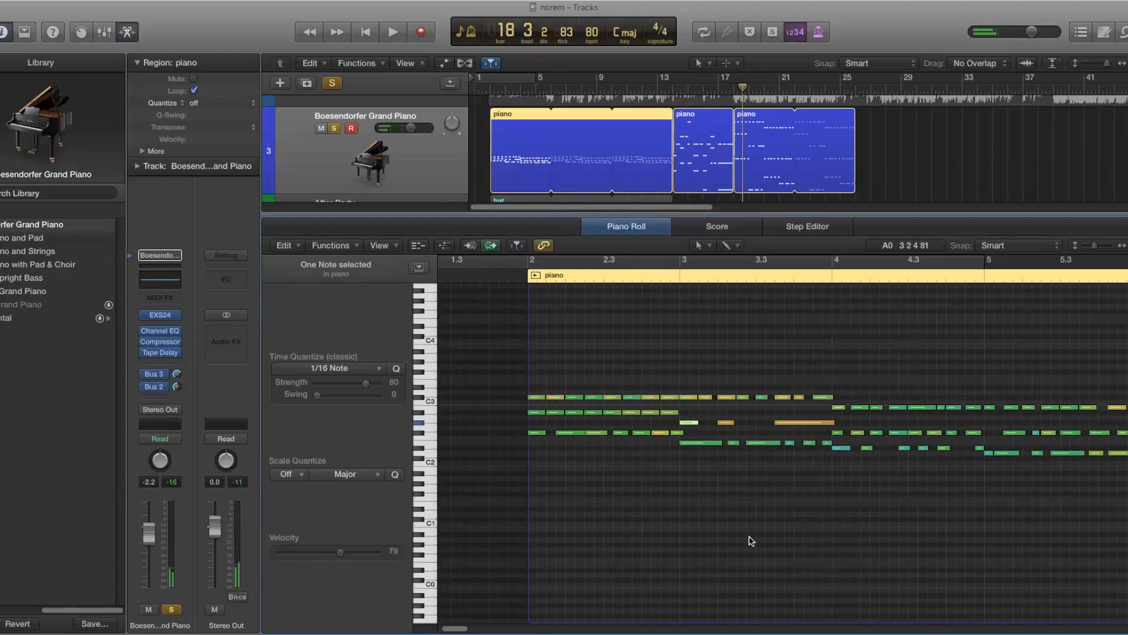
left_click(762, 154)
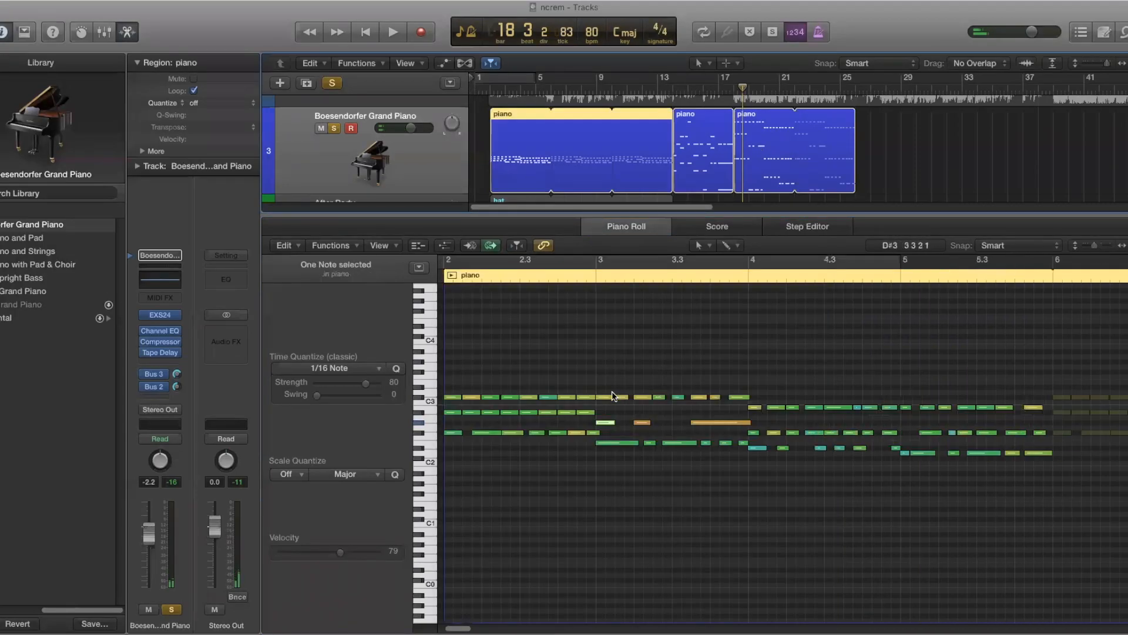
left_click(605, 398)
left_click(606, 422)
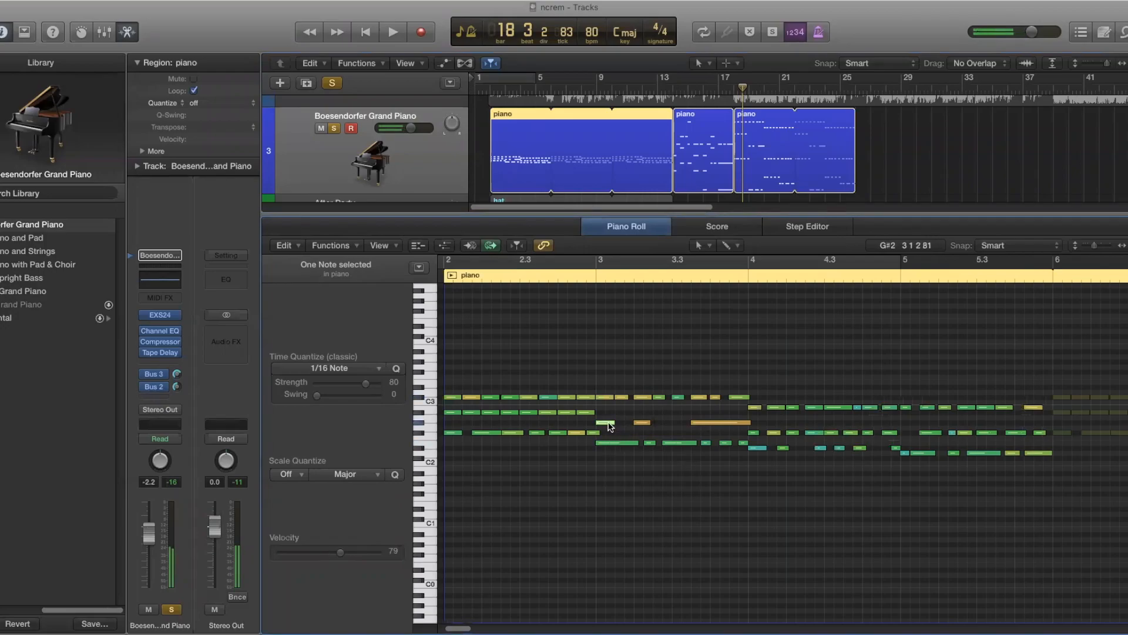
left_click(612, 443)
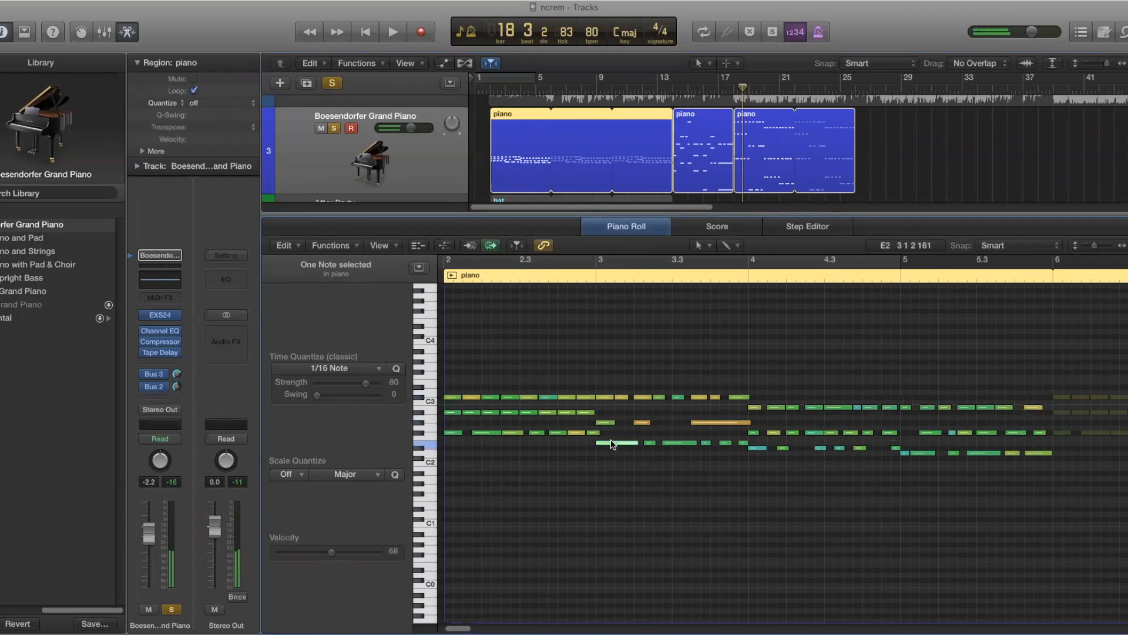
Step: Audition the C#3, G#2 and C#2 opening bar 19 in the third piano region, and place the playhead just before bar 18
left_click(767, 144)
left_click(1028, 400)
left_click(1028, 423)
left_click(1038, 460)
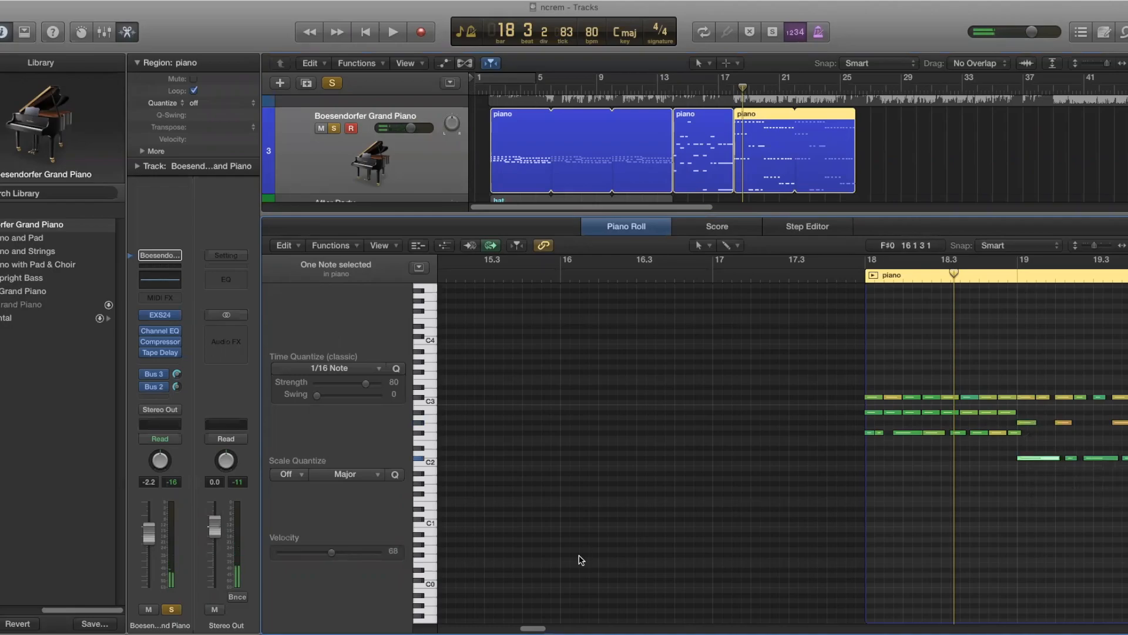
left_click_drag(538, 629, 546, 628)
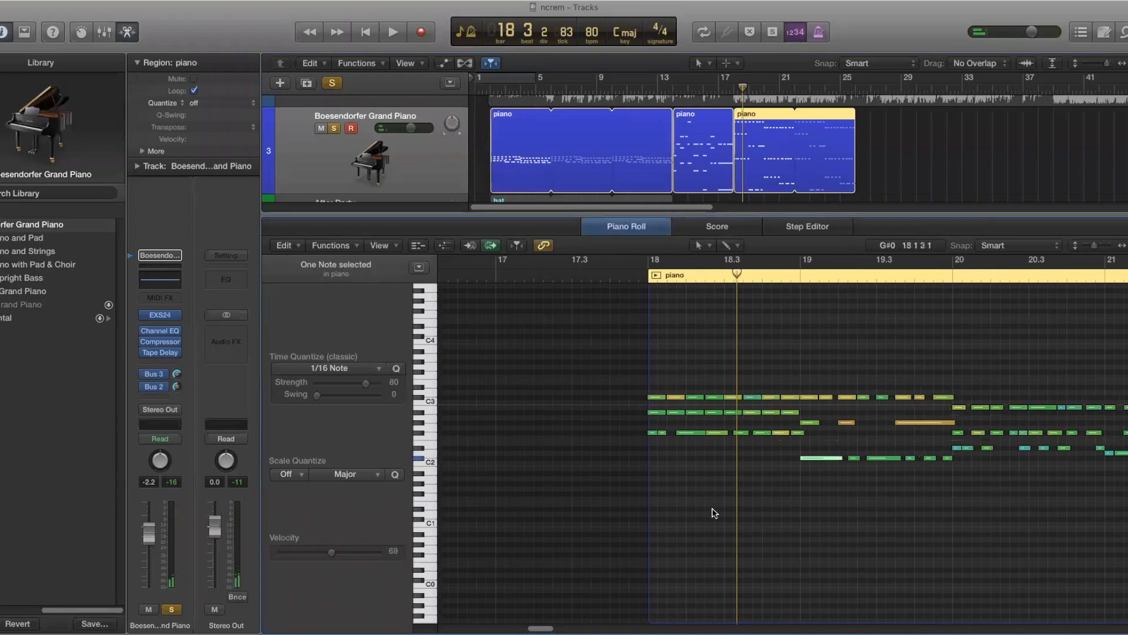
left_click(578, 278)
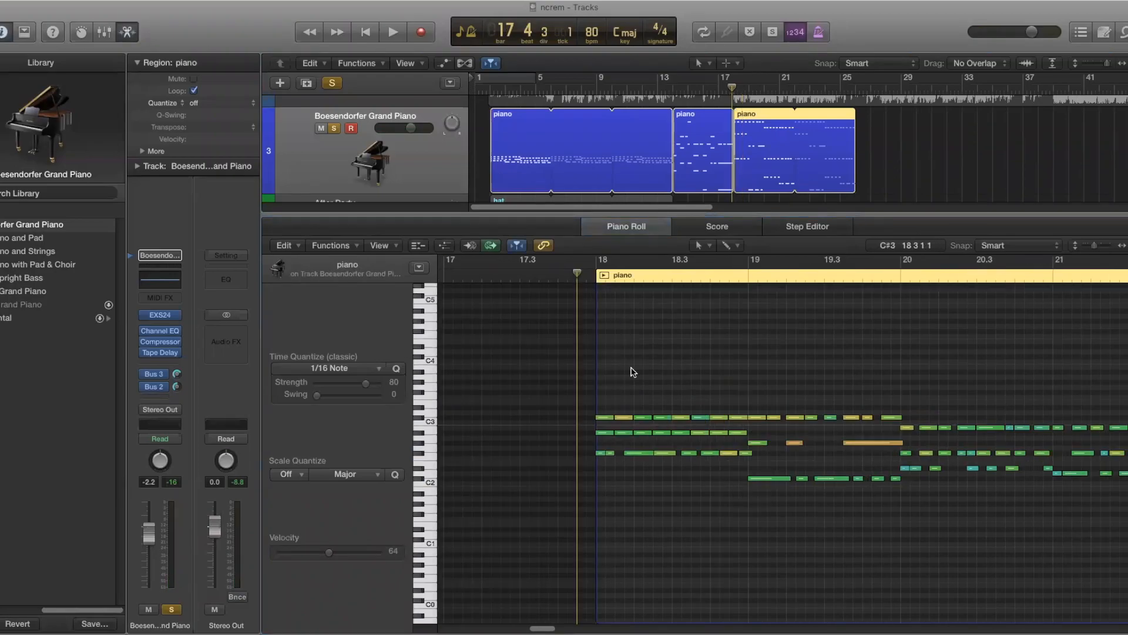
Step: Play the third piano region from just before bar 18 to bar 22, close the note editor and unsolo the Boesendorfer Grand Piano
key("space")
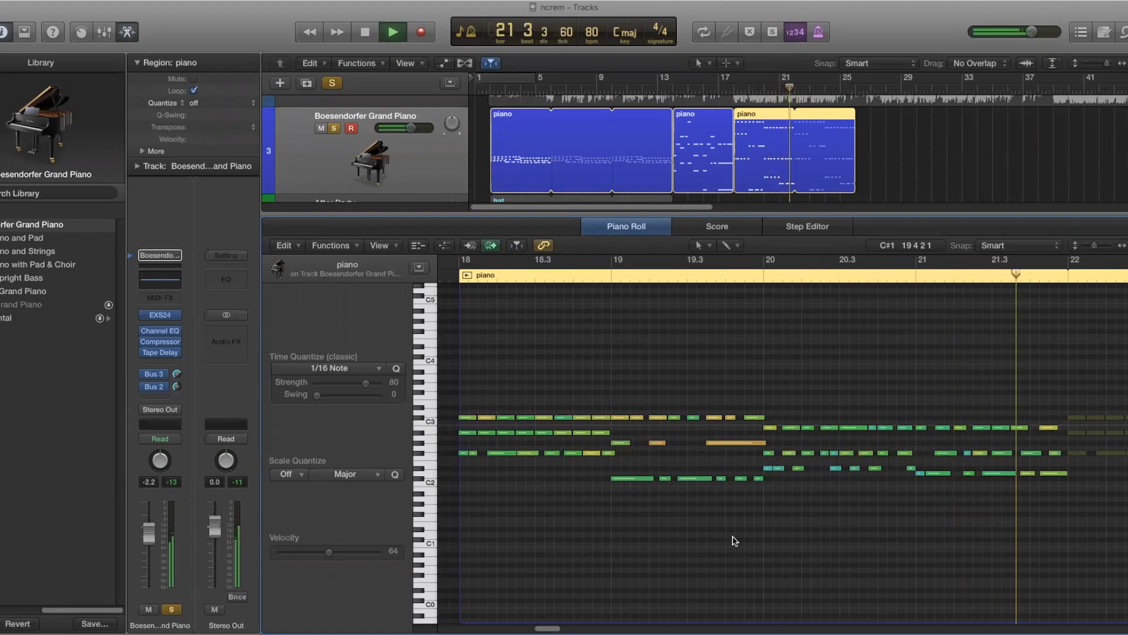
key("space")
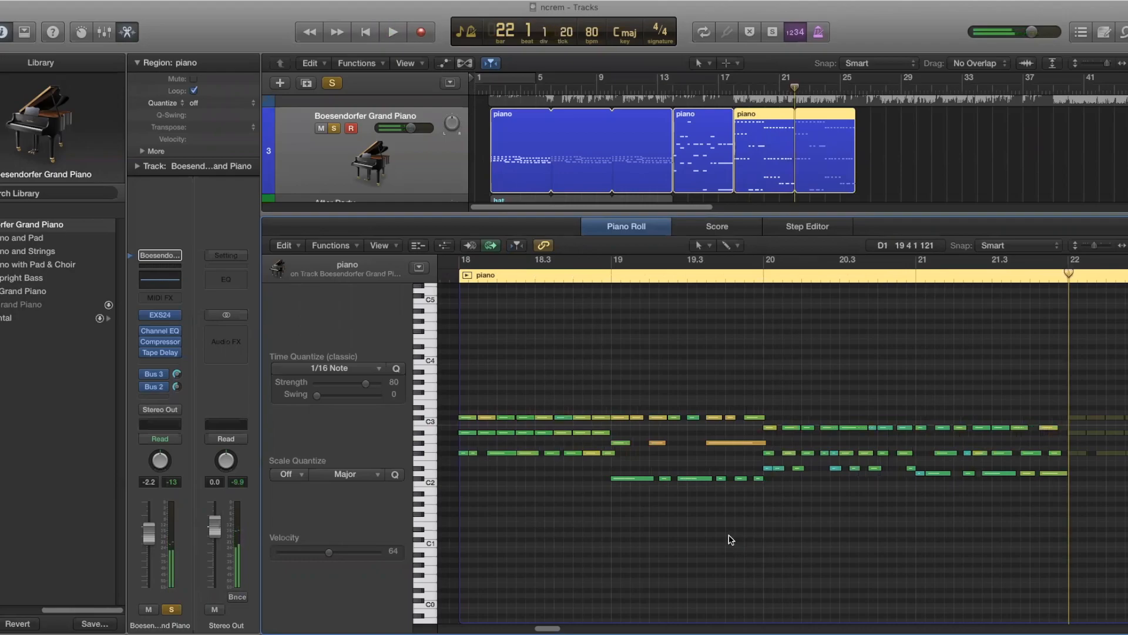
key("e")
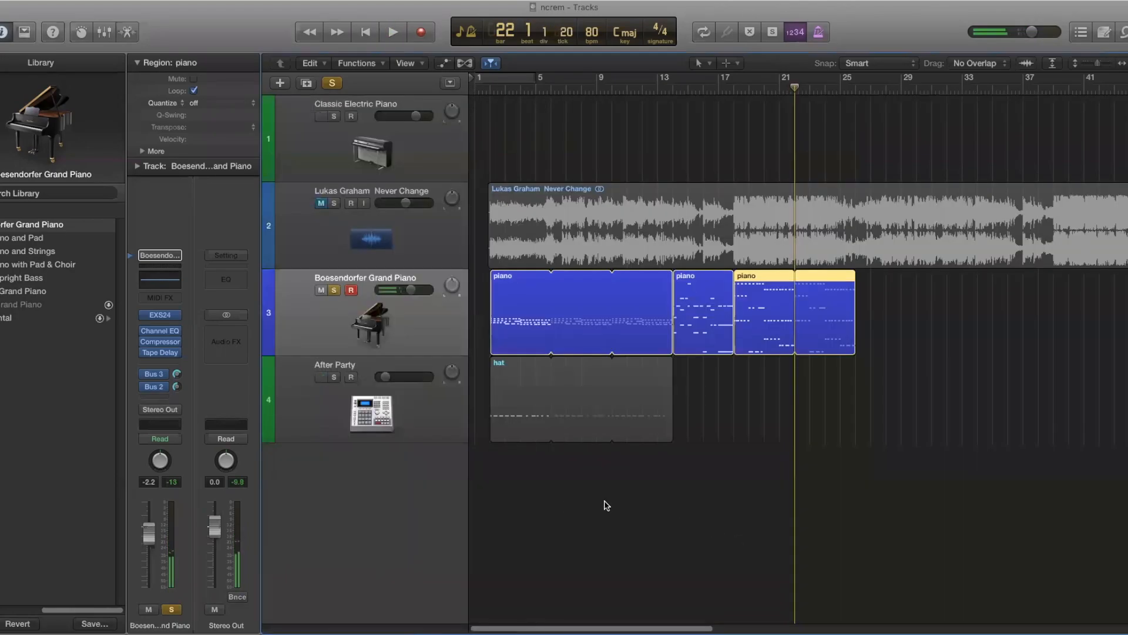
left_click(335, 291)
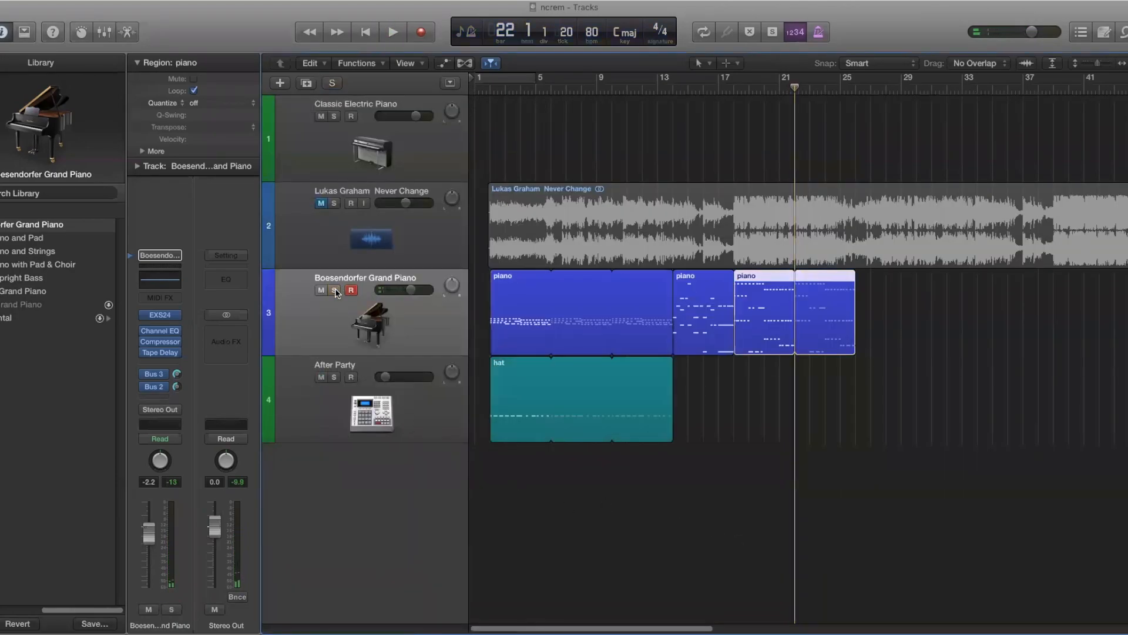
Step: Solo the After Party track and play its hat region from just before bar 2 with its notes open, stopping near the end of bar 5
left_click(370, 404)
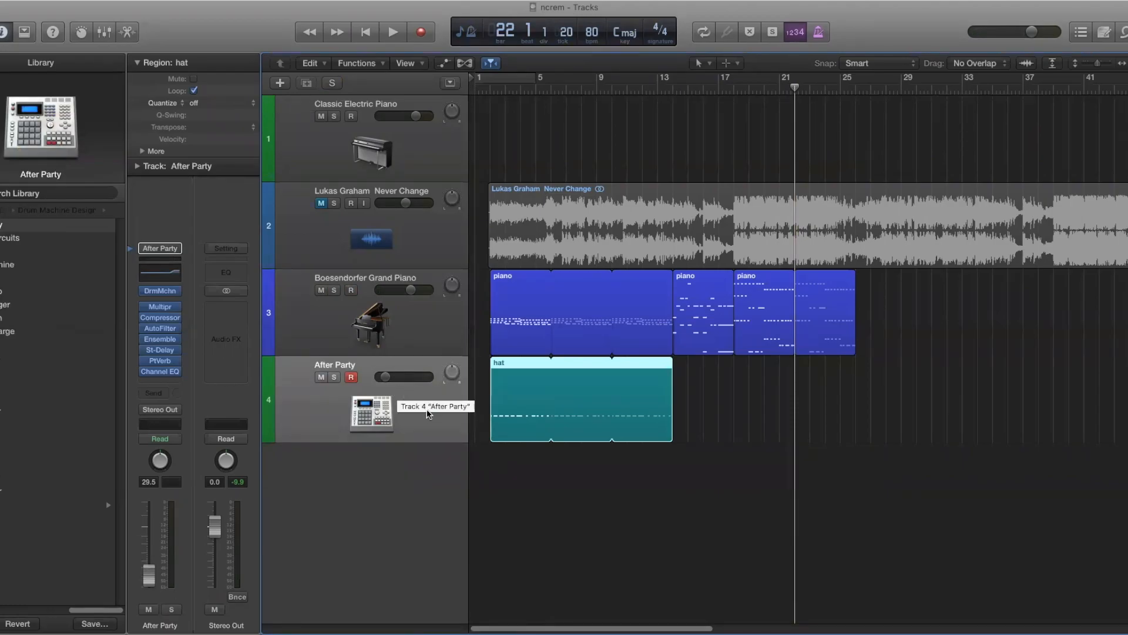
left_click(335, 378)
left_click(484, 89)
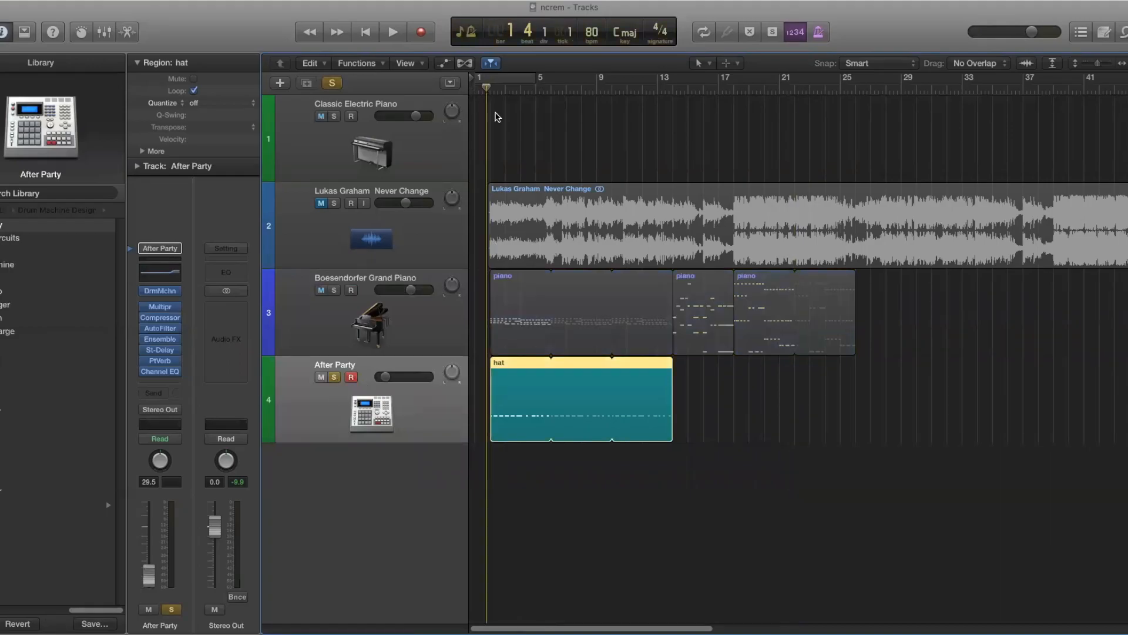
key("space")
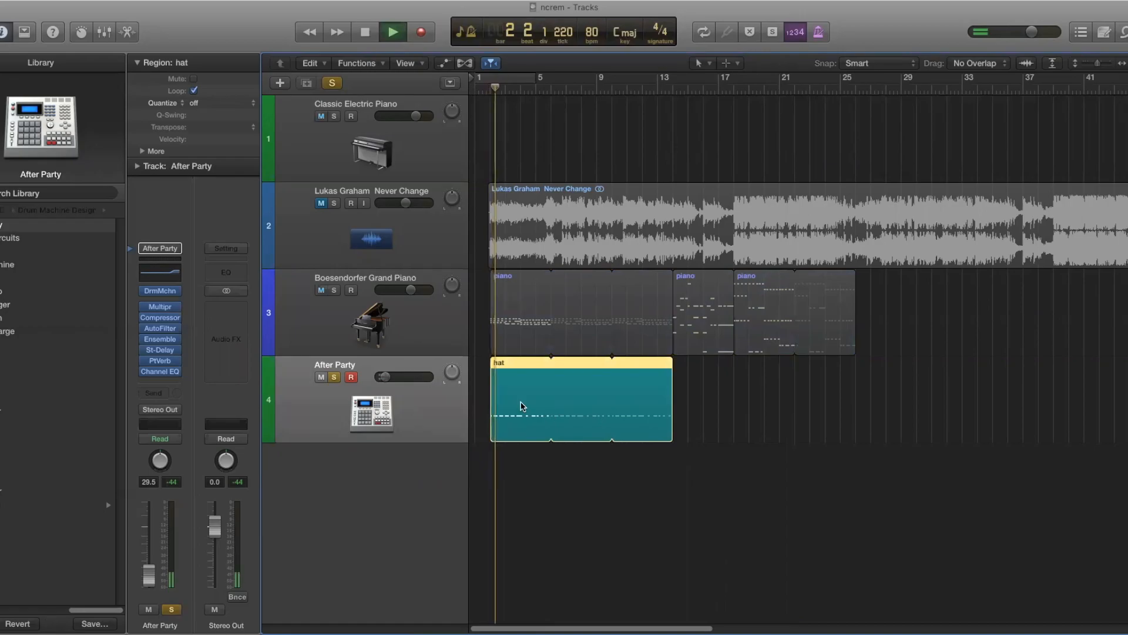
double_click(521, 406)
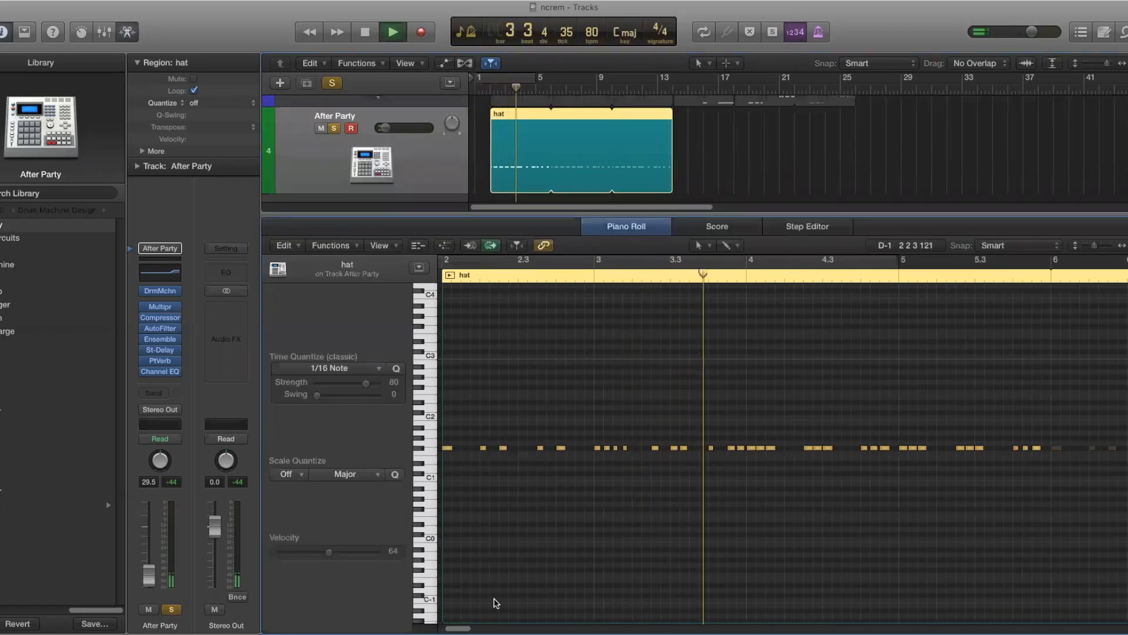
key("space")
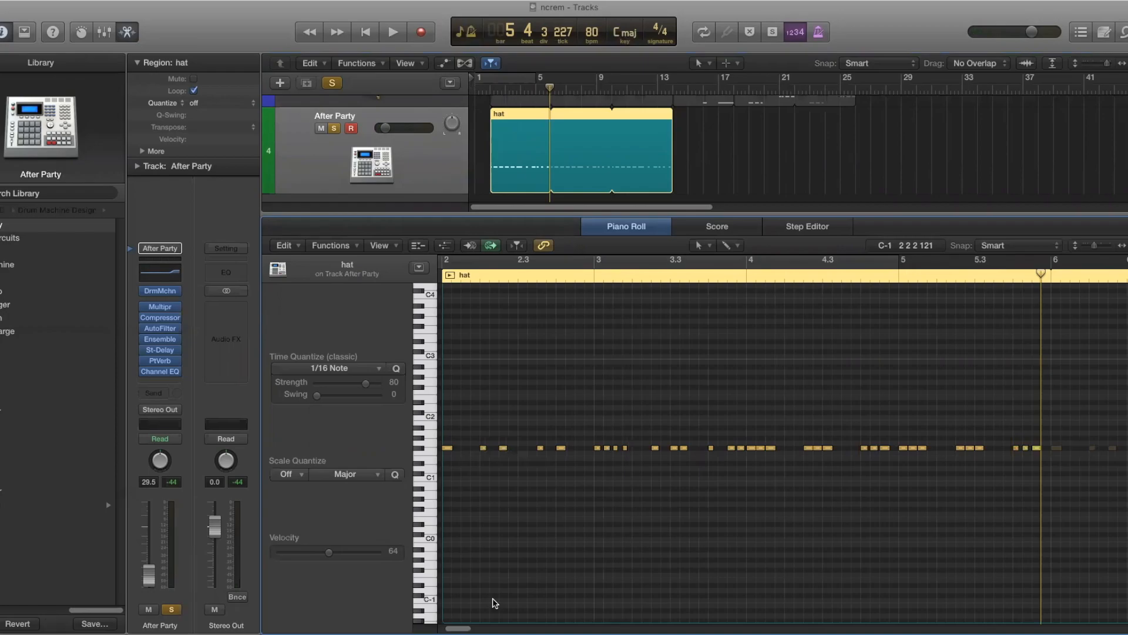
Step: Insert a stereo Gain plug-in after the Channel EQ on the After Party track, adjust its gain and close its window
left_click(161, 382)
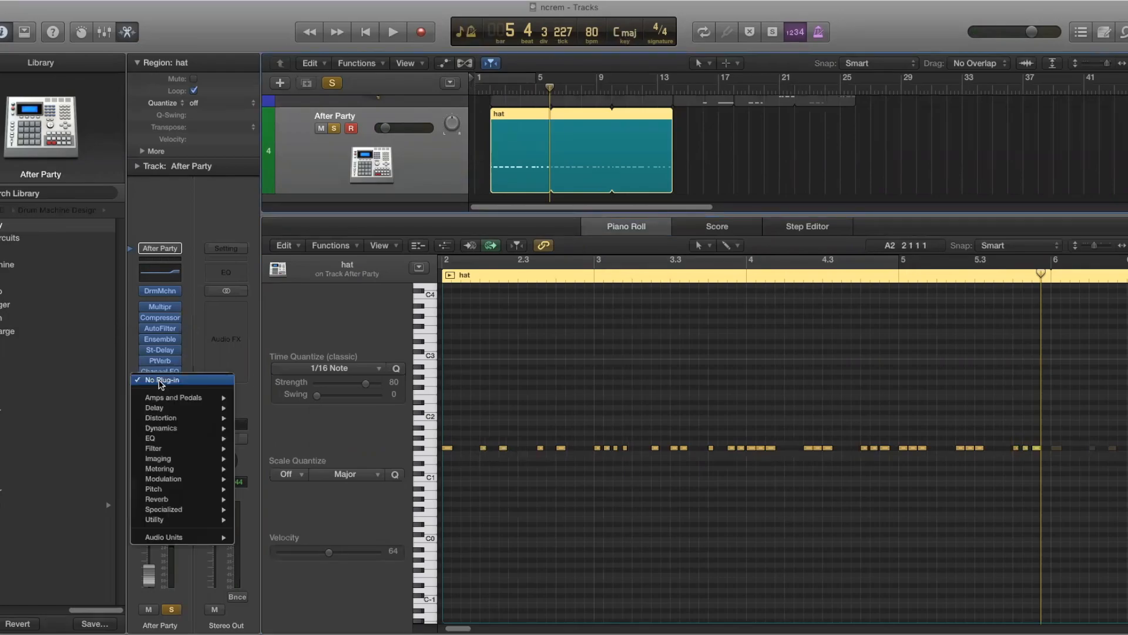
mouse_move(179, 441)
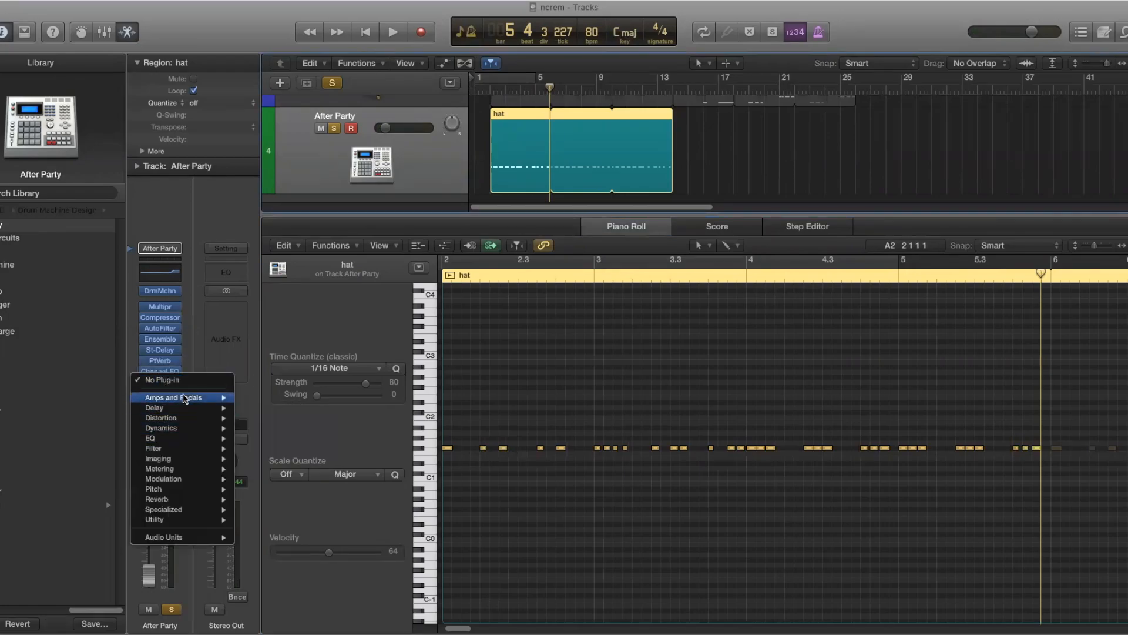
mouse_move(189, 519)
mouse_move(286, 521)
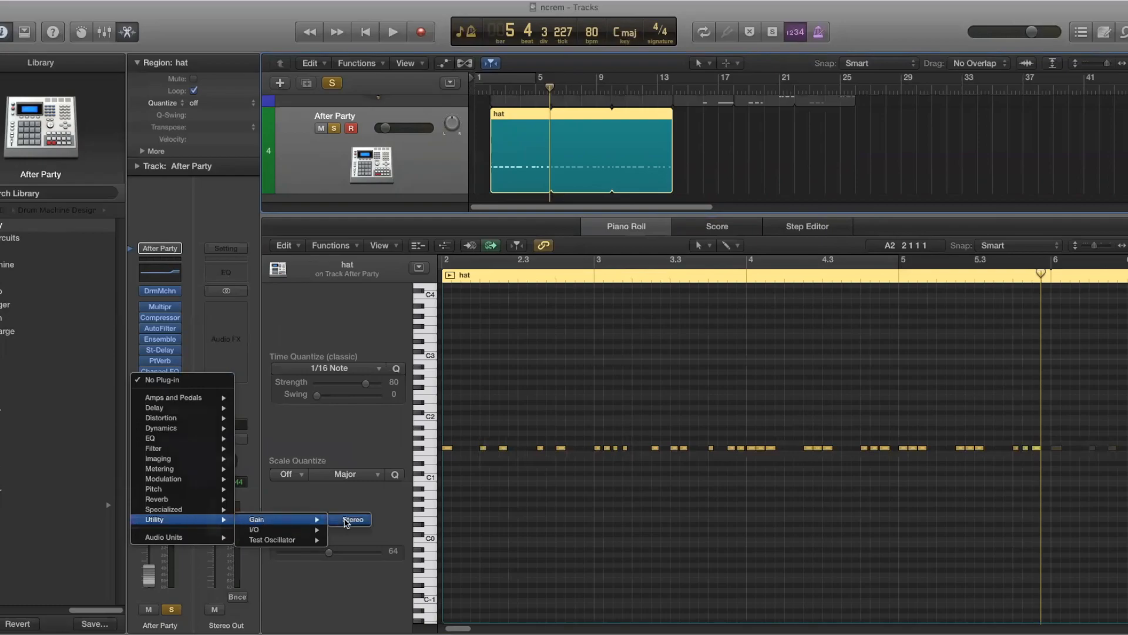
left_click(346, 521)
left_click_drag(40, 157, 24, 136)
left_click(1, 45)
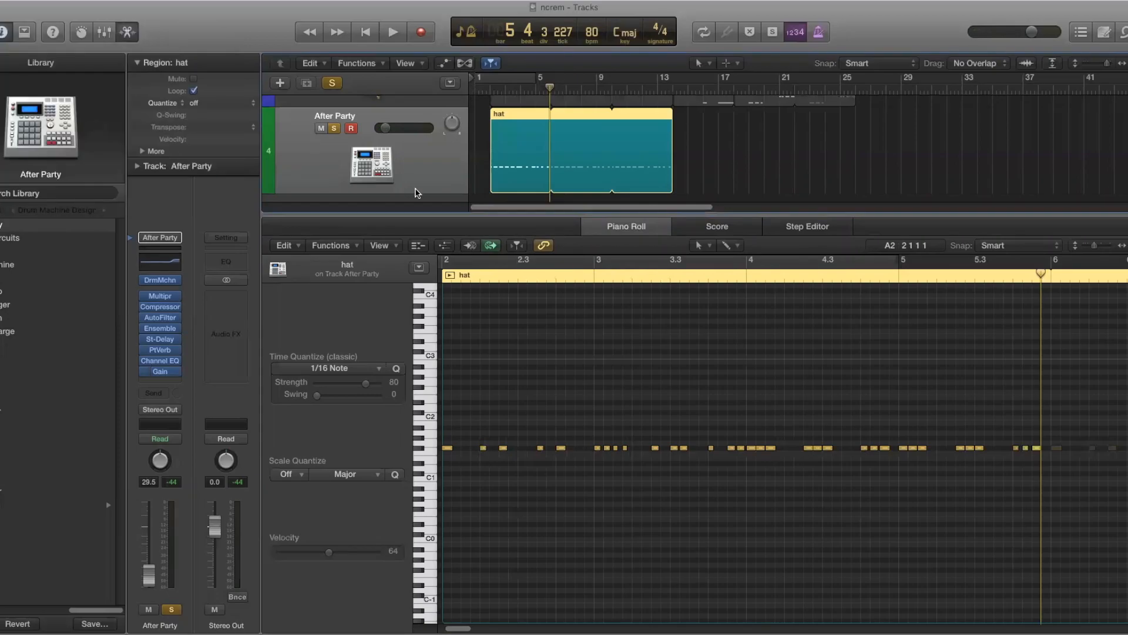
Step: Play the soloed hat region from just before bar 2 and stop at beat 2 of bar 3
left_click(485, 88)
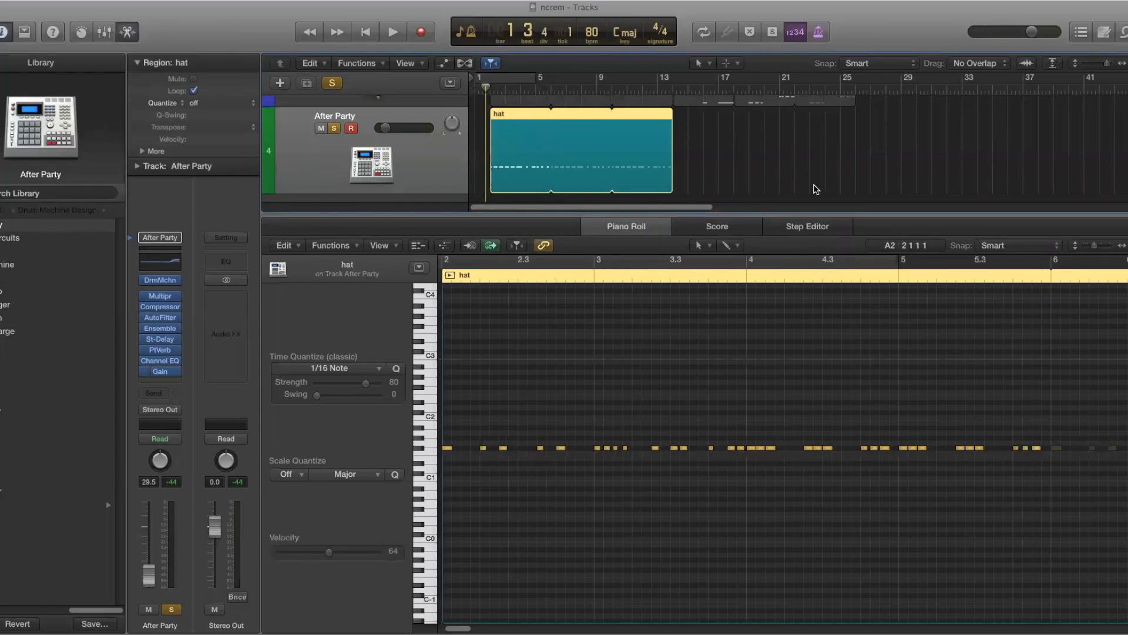
key("space")
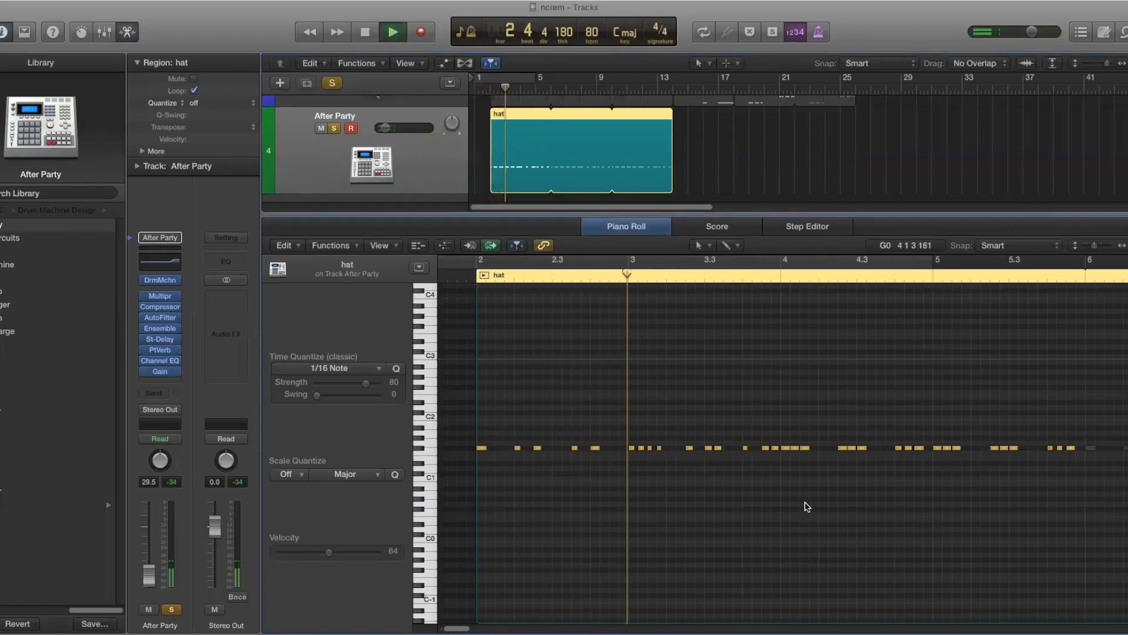
key("space")
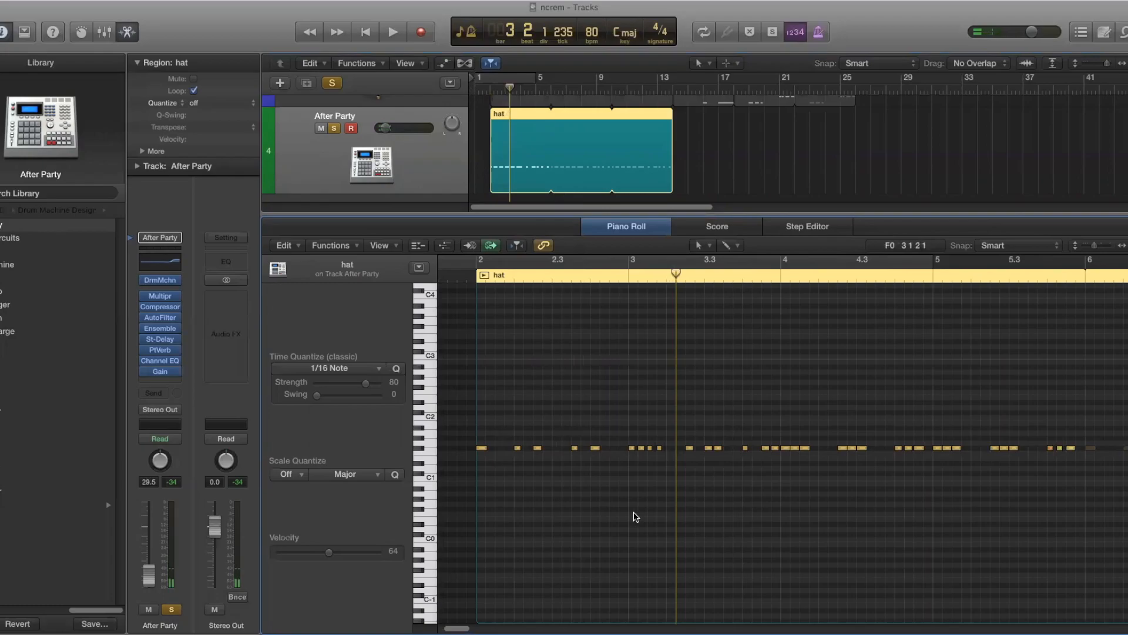
Step: Step the playhead through the hat rhythm of bar 2, from just before the bar to beat 2 and then beat 4
left_click(467, 275)
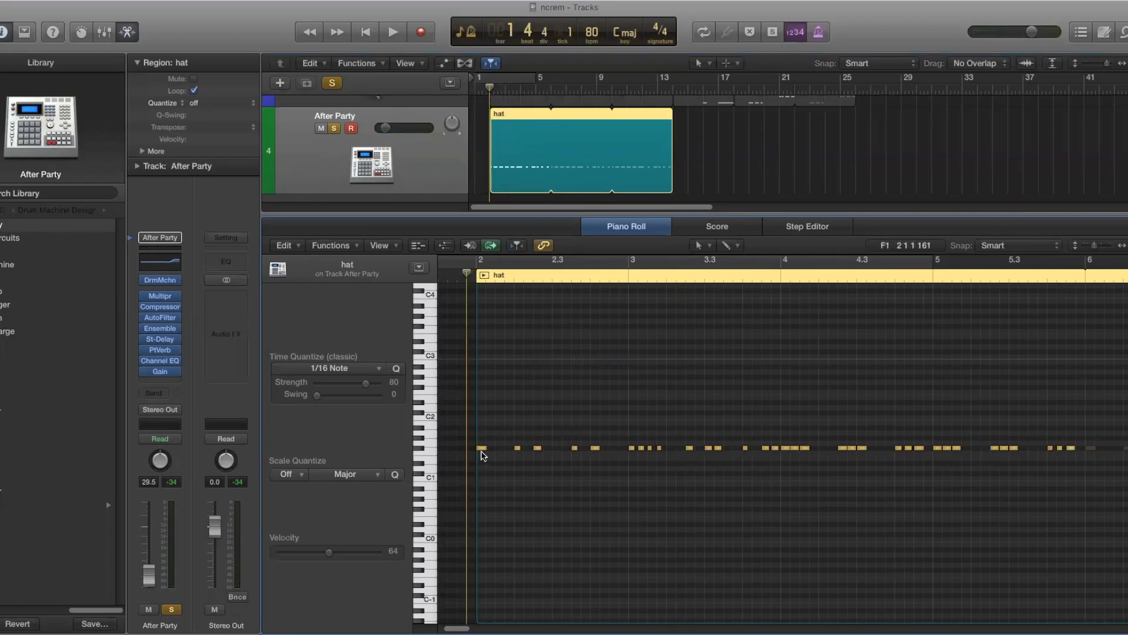
left_click(515, 275)
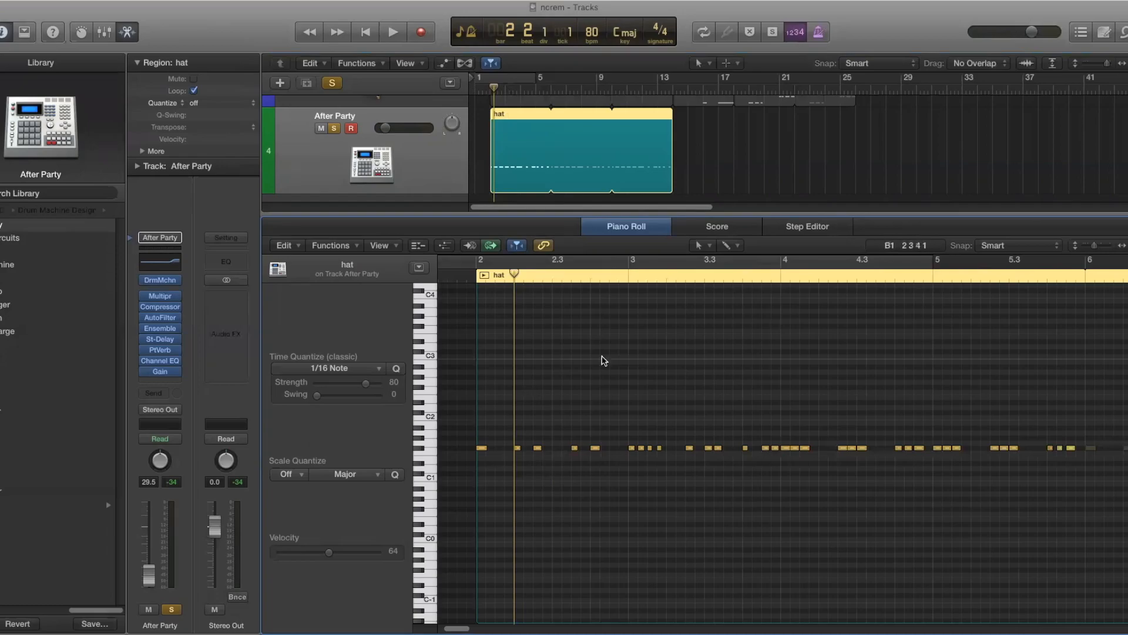
left_click_drag(558, 275, 590, 273)
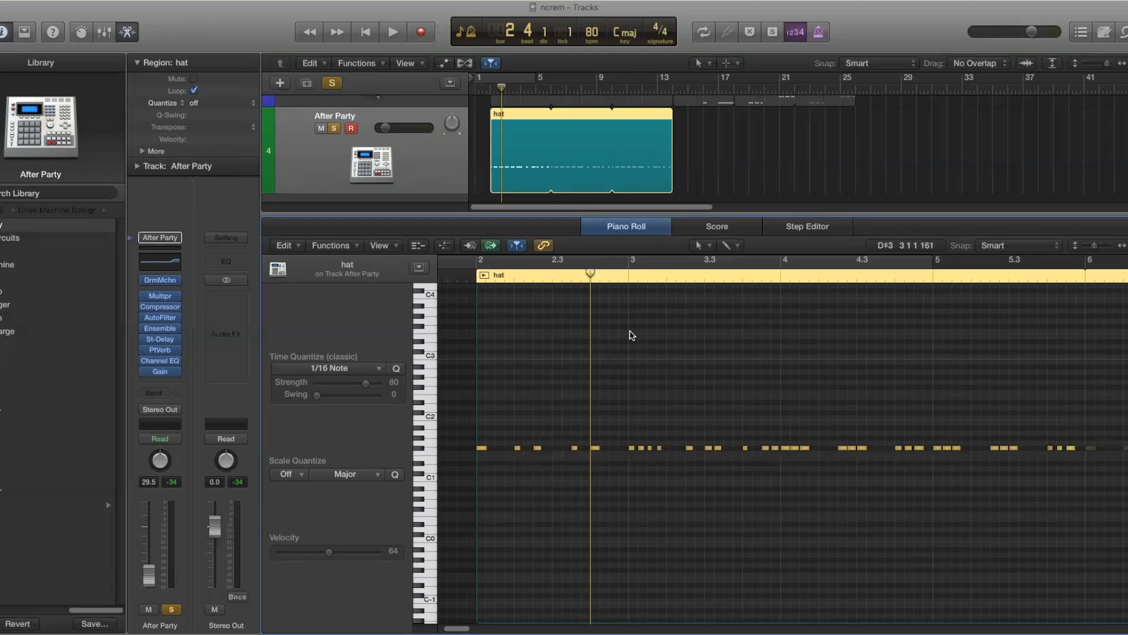
Step: Examine the hat rhythm of bar 3, selecting its four opening notes and moving the playhead through the bar to beat 4
left_click(624, 275)
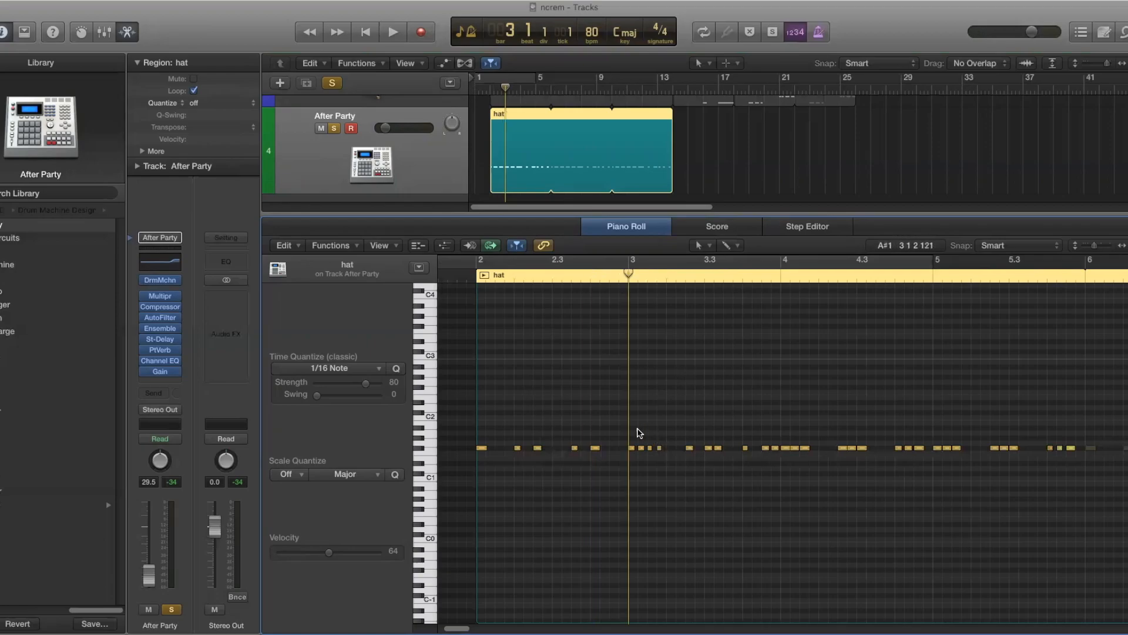
left_click_drag(621, 436, 673, 464)
left_click(679, 416)
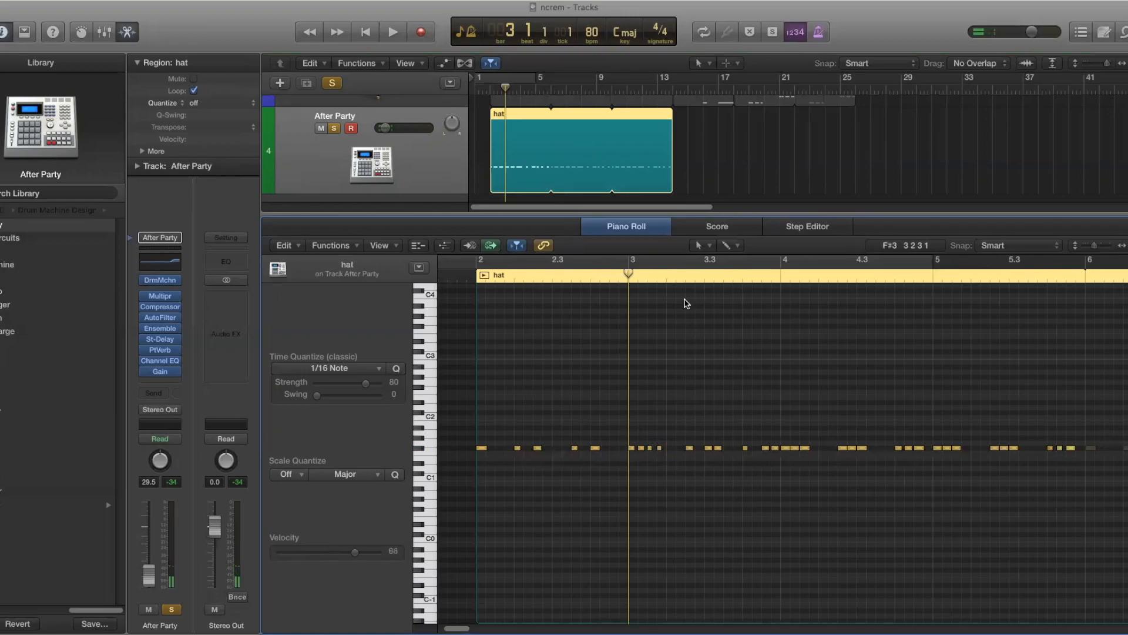
left_click(687, 280)
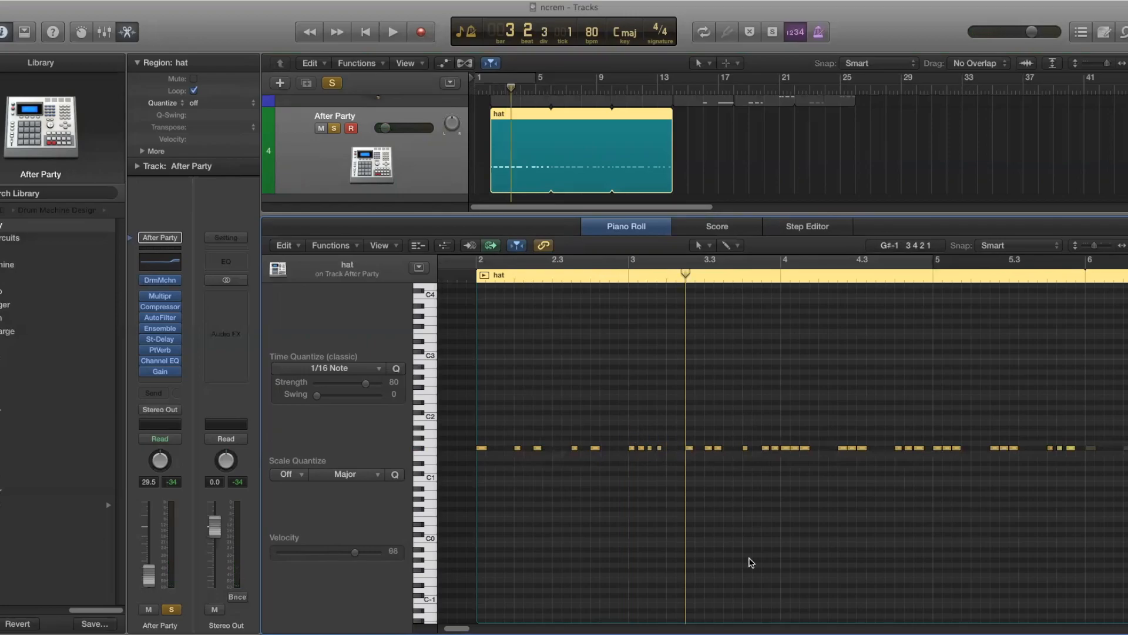
left_click(705, 278)
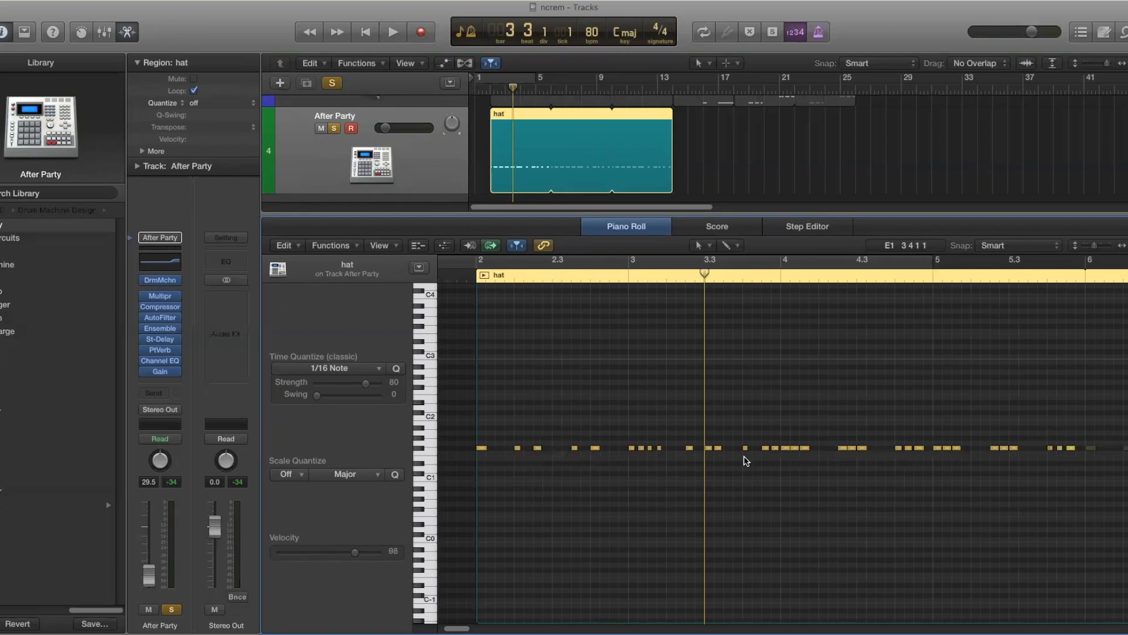
left_click(743, 278)
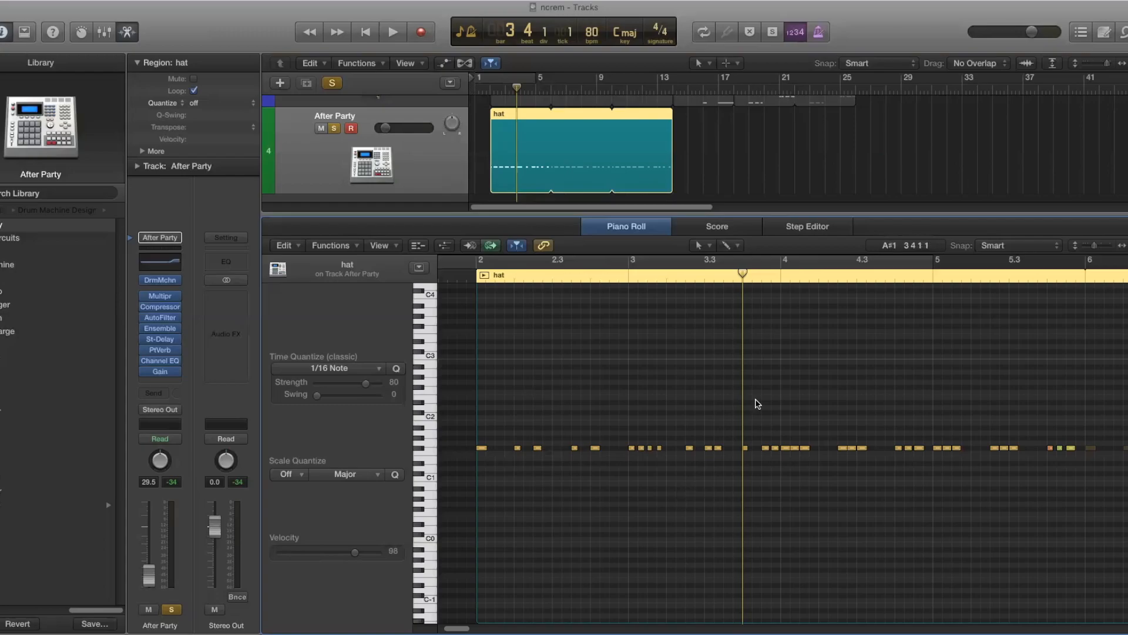
Step: Move the playhead beat by beat through the hat pattern of bar 4 and on to the start of bar 5
left_click(780, 275)
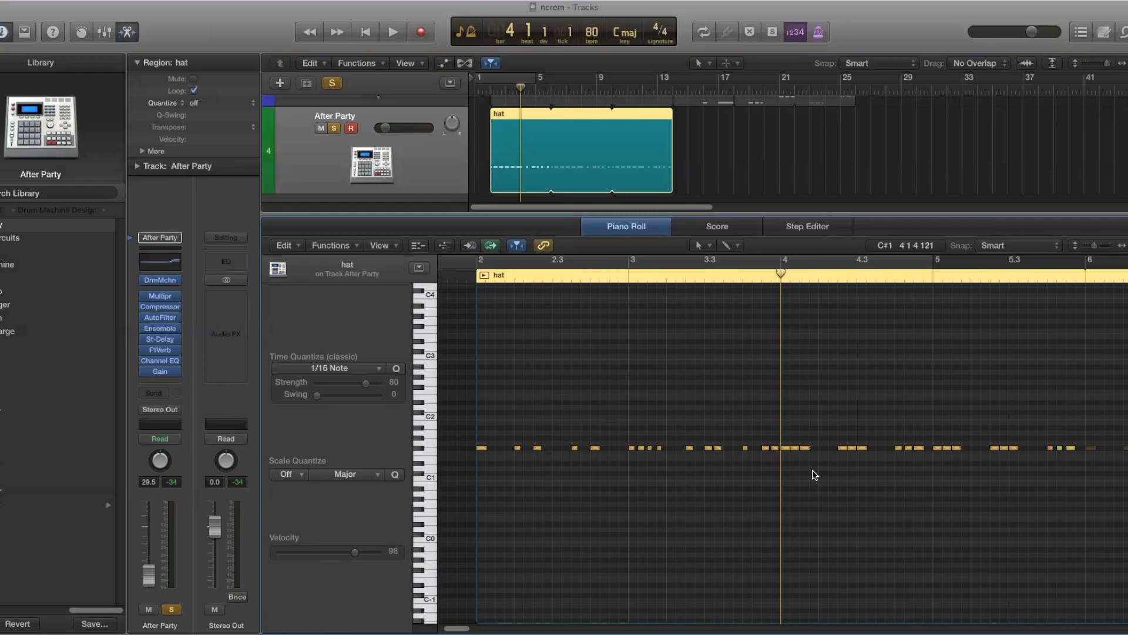
key("period")
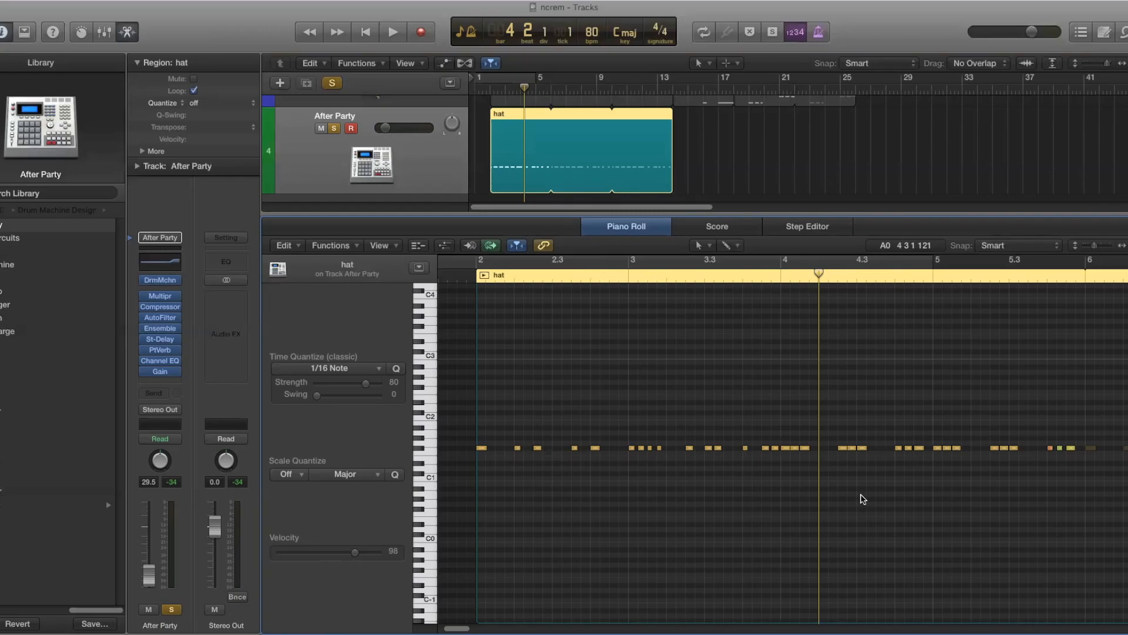
key("period")
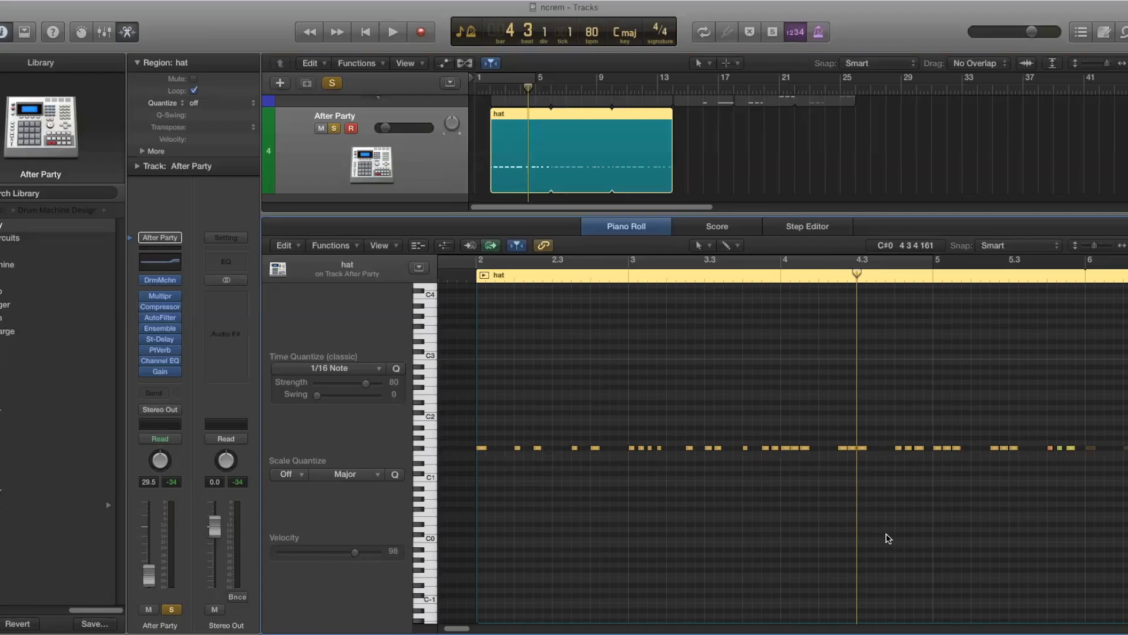
key("period")
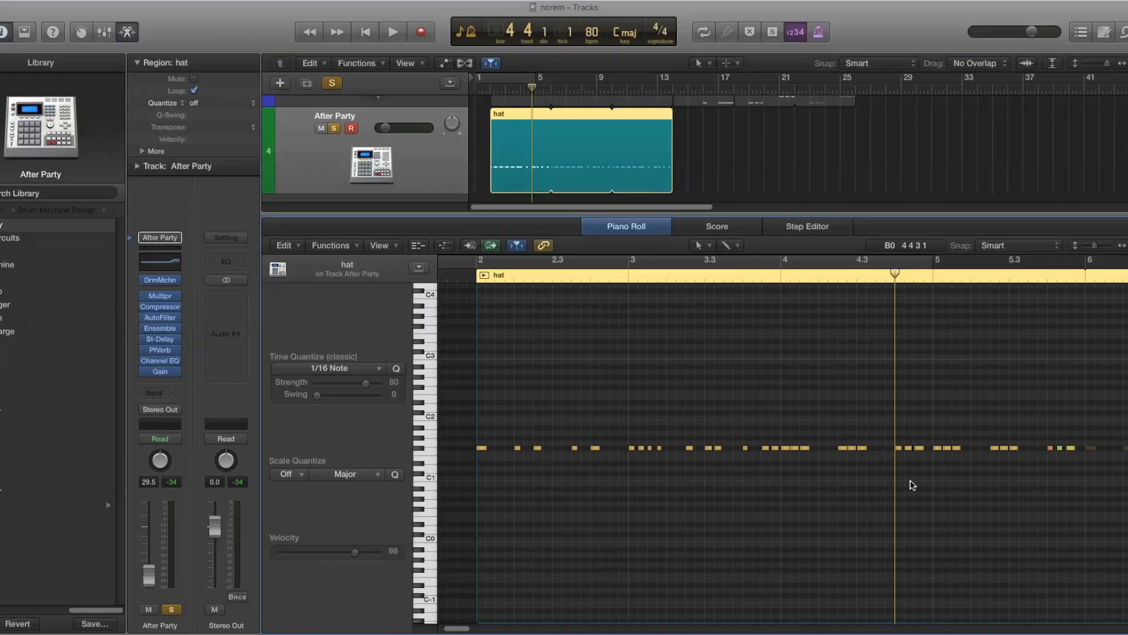
left_click(936, 275)
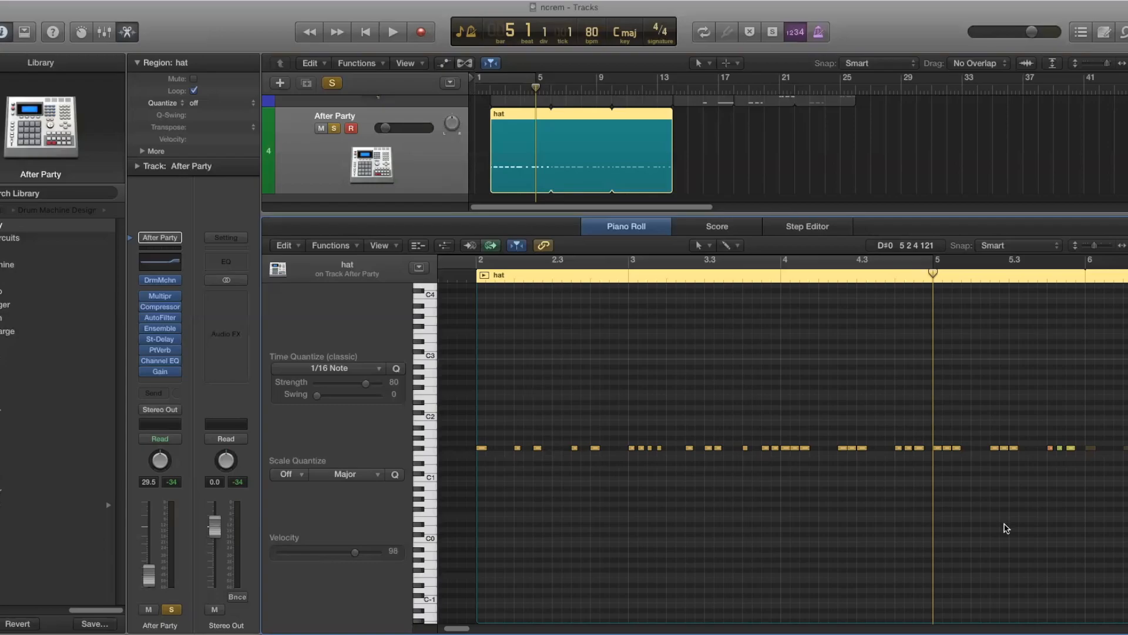
Step: Play the hat pattern from just before bar 2 into bar 6, and remove the Gain plug-in from the After Party track
left_click(475, 275)
key("space")
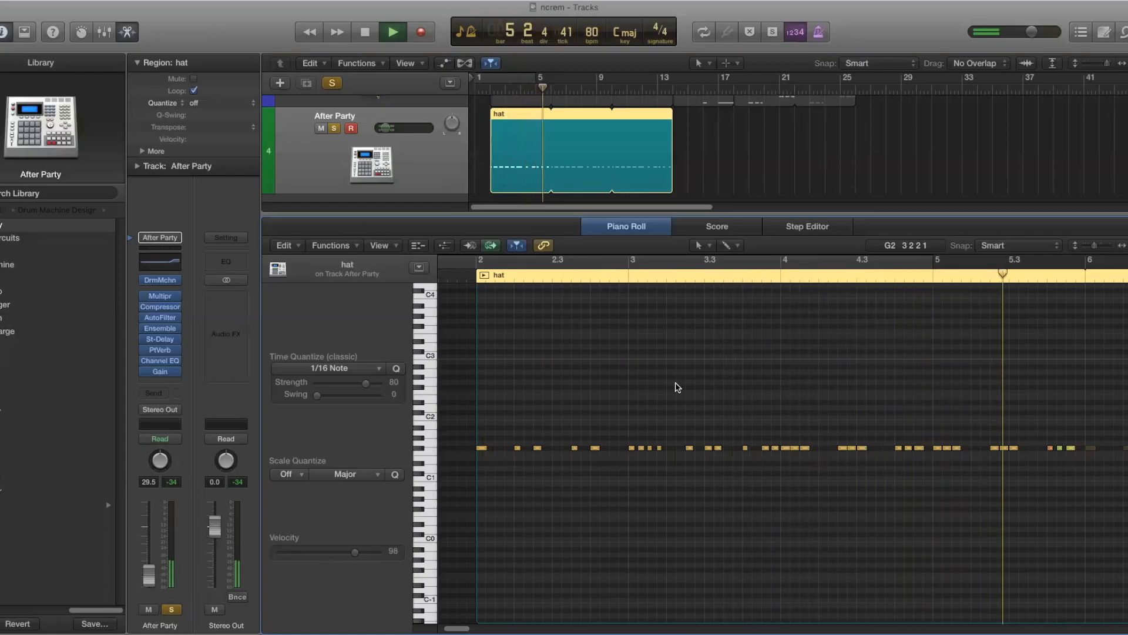
key("space")
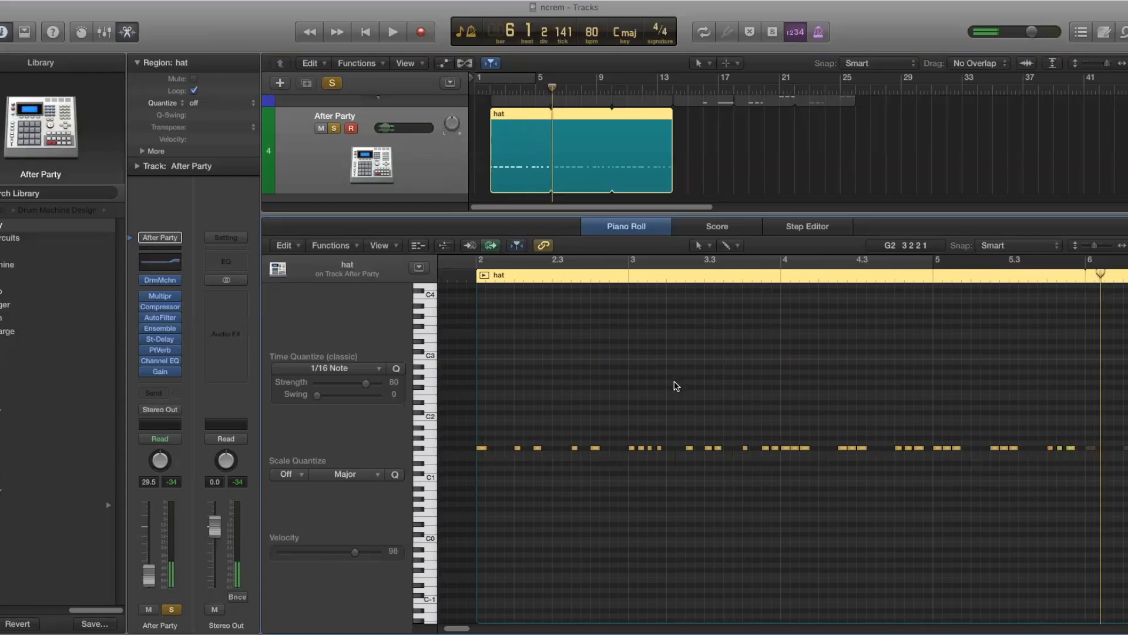
left_click(178, 372)
left_click(181, 390)
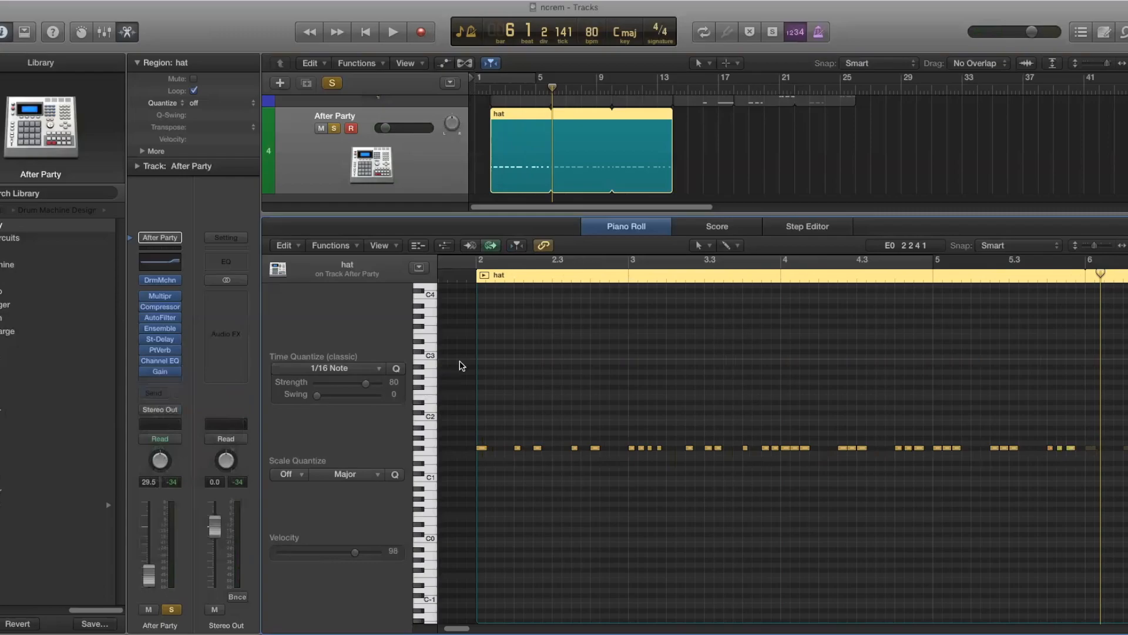
Step: Solo the Boesendorfer Grand Piano alongside After Party and play both from around bar 2, closing the note editor and moving playback on to bar 14
scroll(418, 197, "up", 2)
left_click(335, 106)
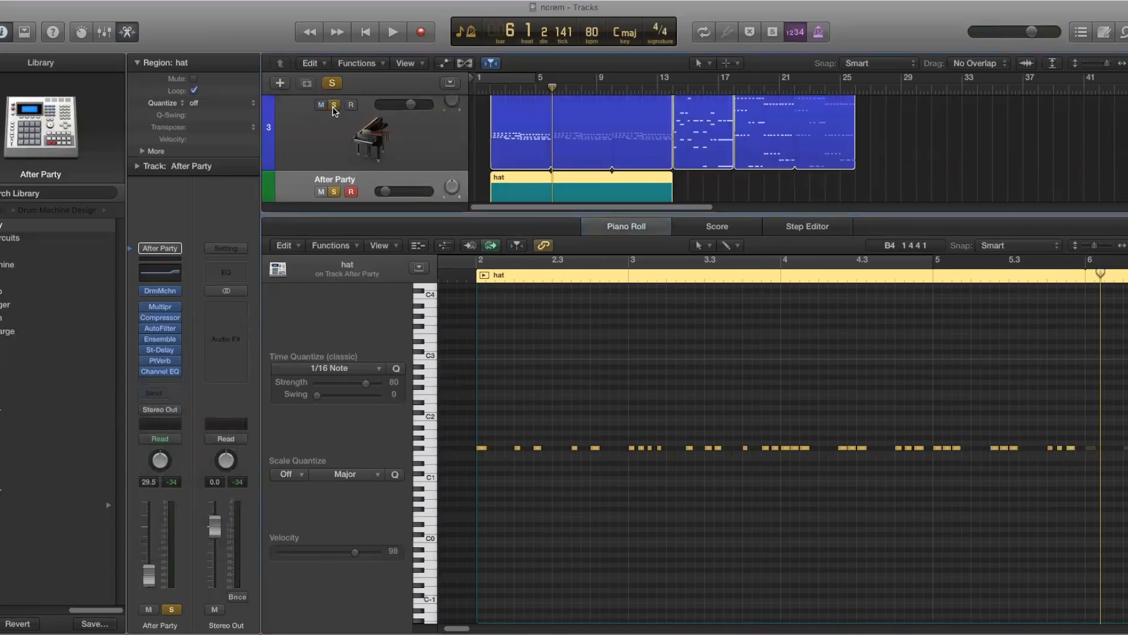
left_click(490, 90)
key("space")
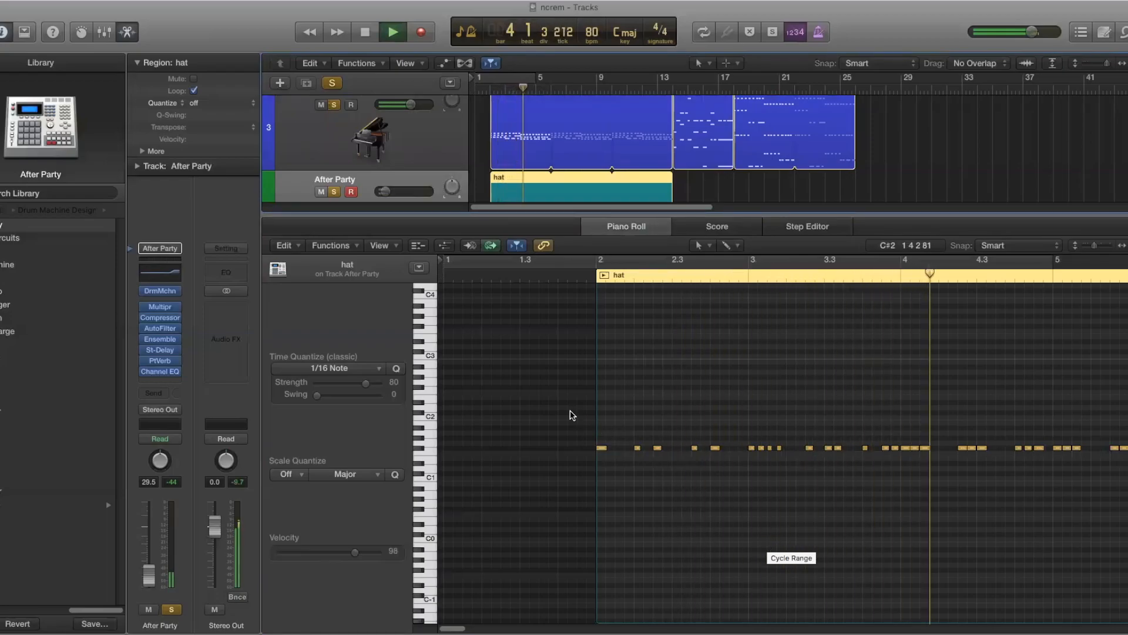
key("e")
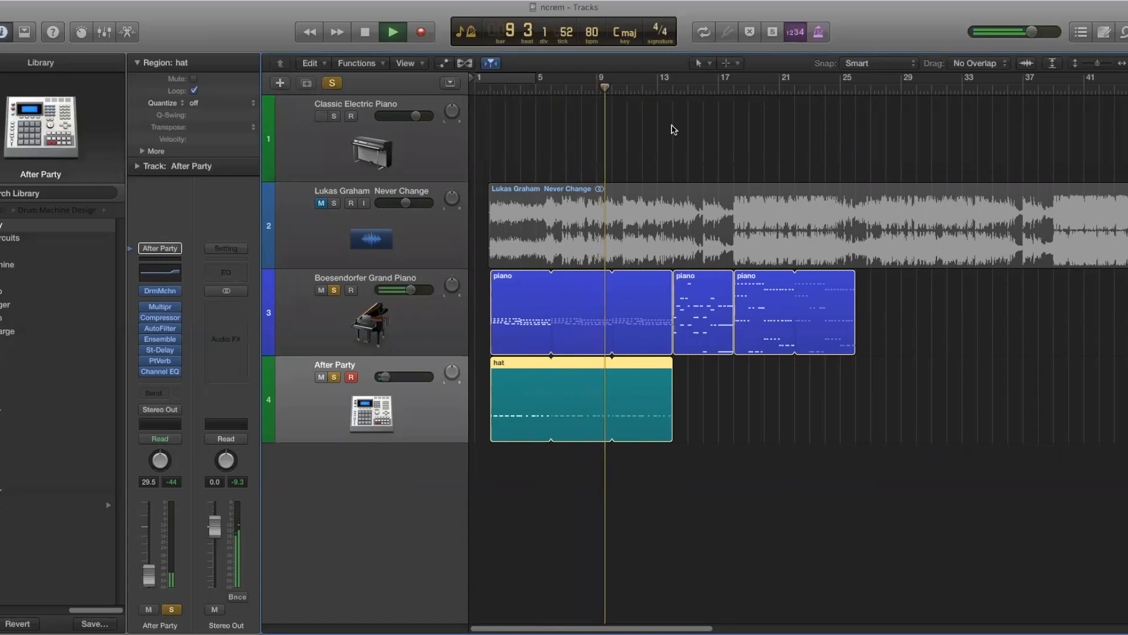
left_click(677, 82)
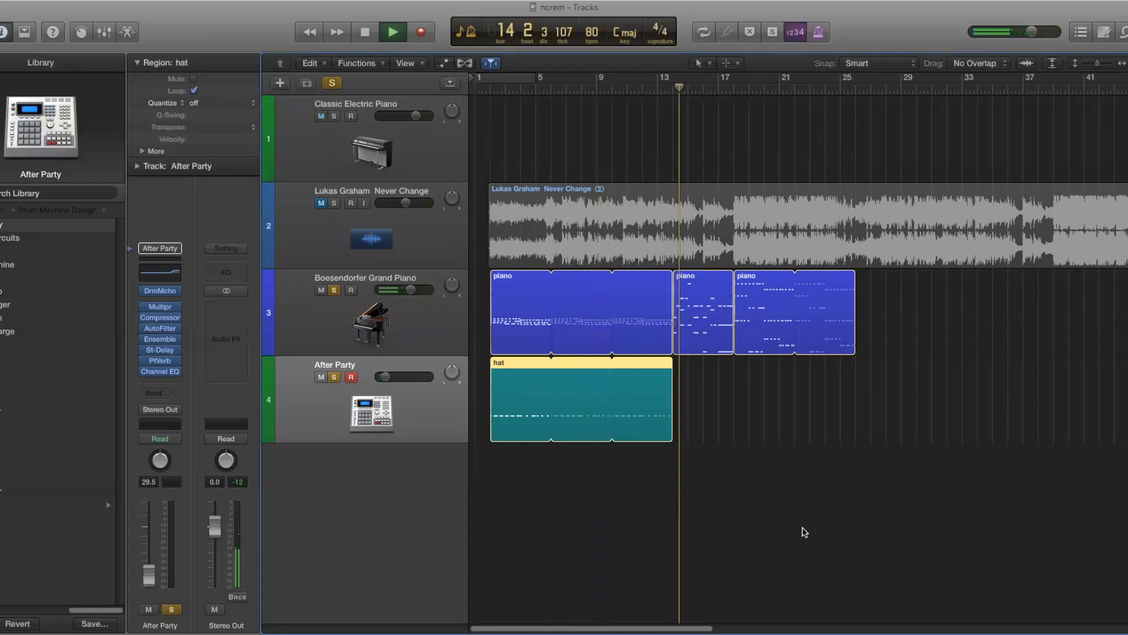